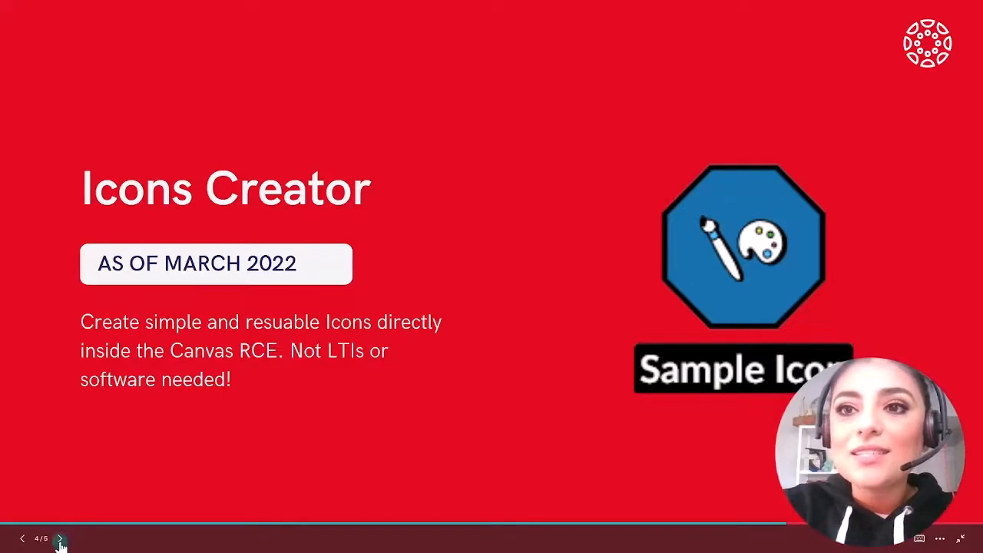
{"action": "left_click", "coordinate": [62, 539]}
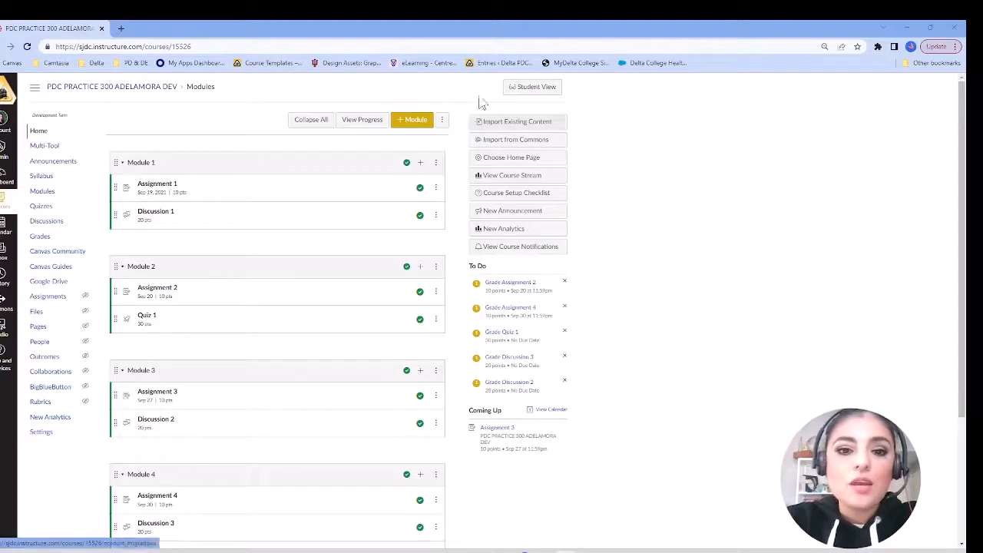
Step: In the course settings' feature options, set Enhanced Gradebook Filters to Disabled and back to Enabled
{"action": "left_click", "coordinate": [48, 441]}
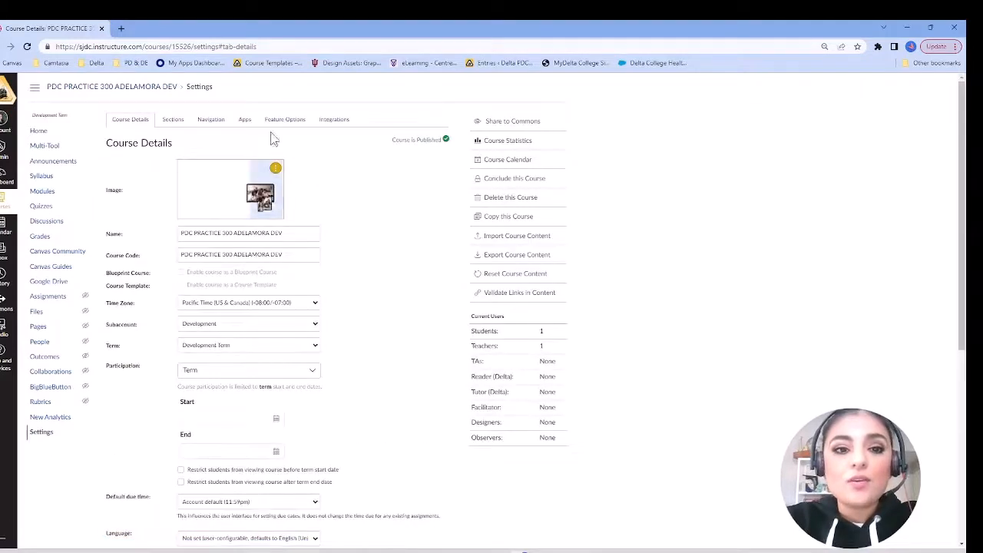
{"action": "left_click", "coordinate": [285, 120]}
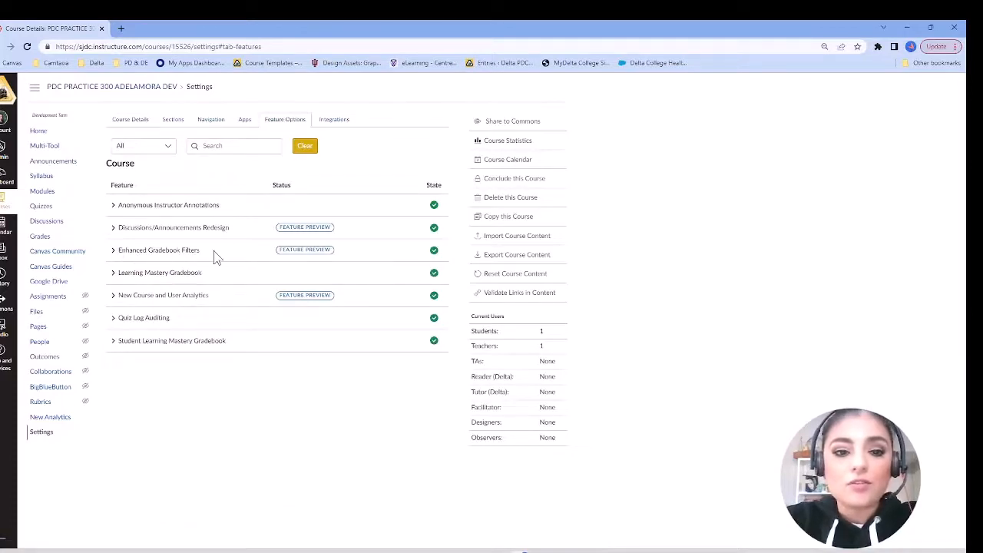
{"action": "left_click", "coordinate": [435, 252]}
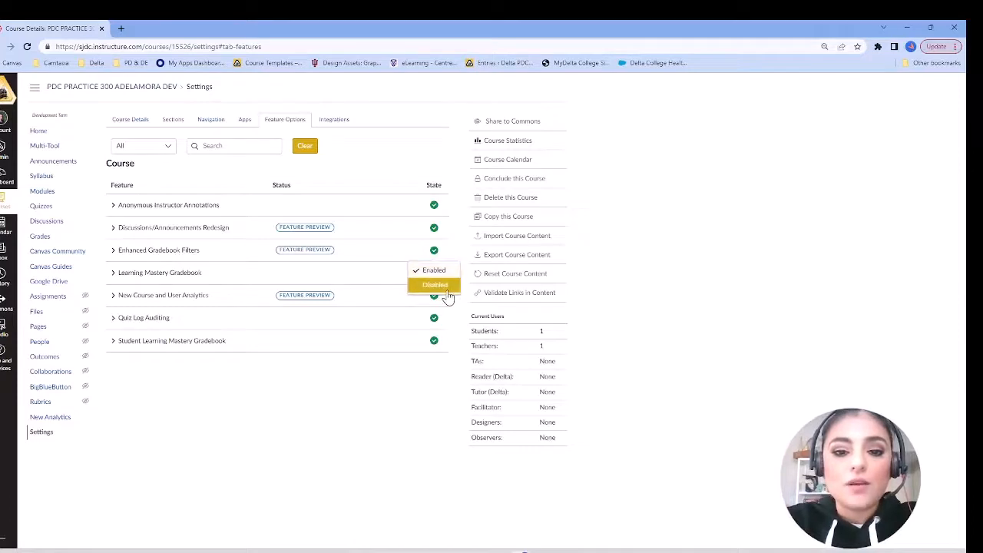
{"action": "left_click", "coordinate": [435, 285]}
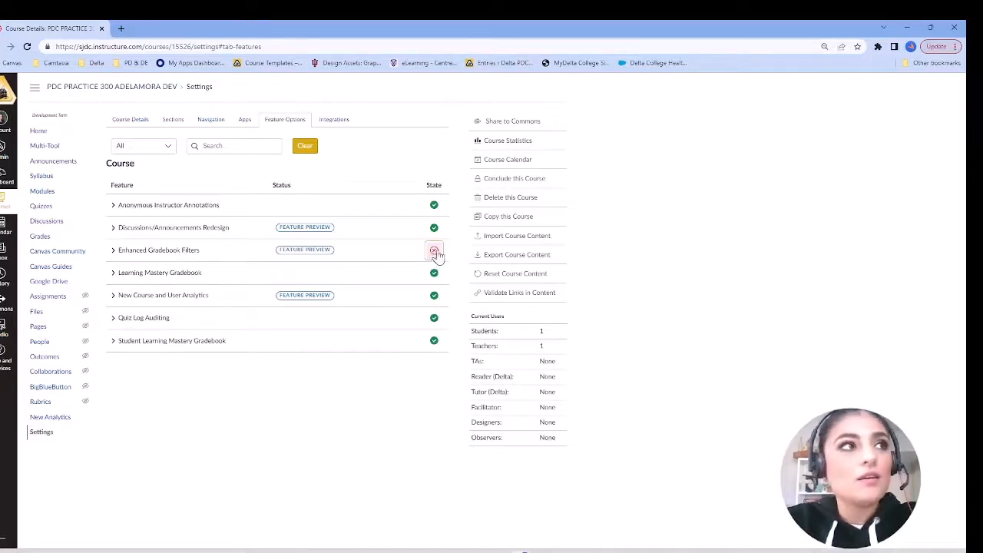
{"action": "left_click", "coordinate": [437, 255]}
{"action": "left_click", "coordinate": [435, 275]}
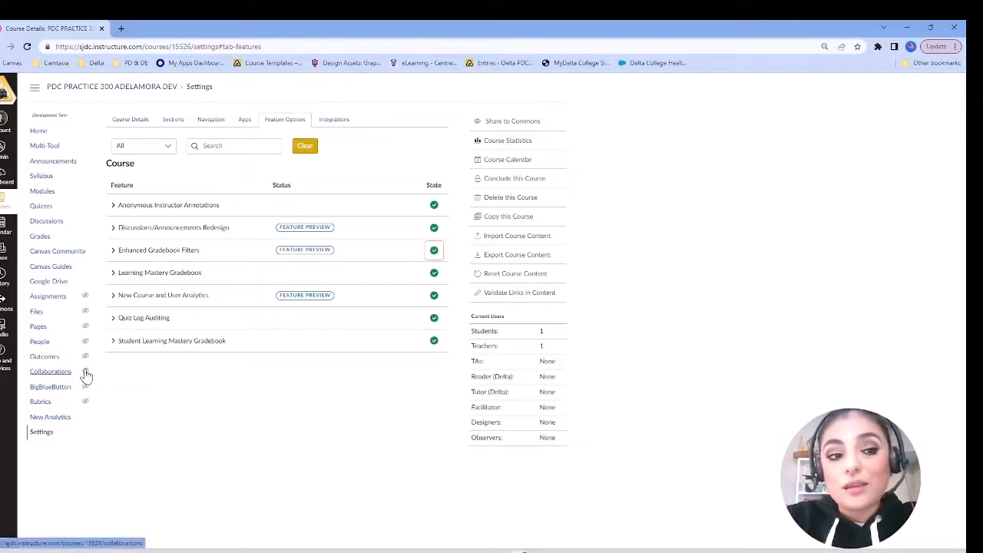
Step: Open the course gradebook, view its columns through to Total, and show the gradebook filters
{"action": "left_click", "coordinate": [39, 239]}
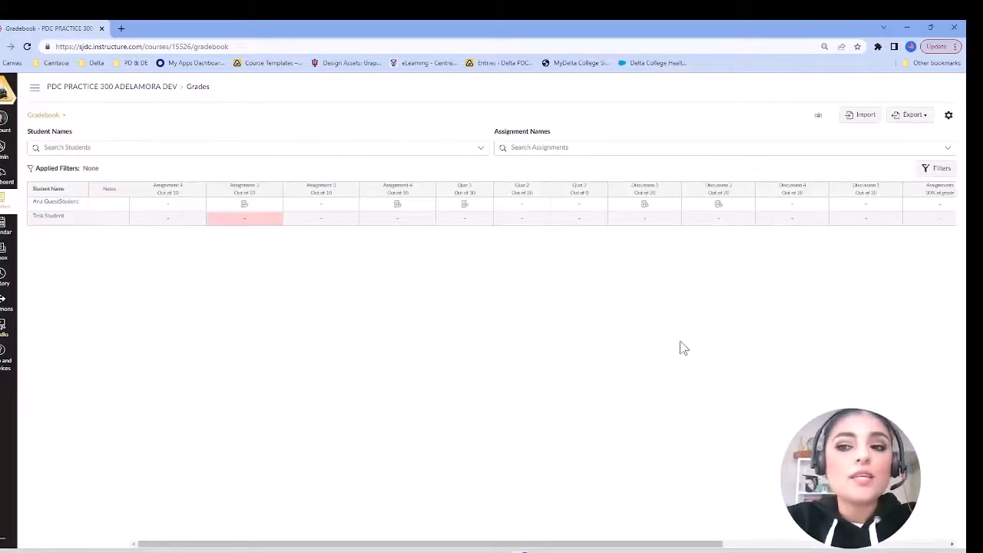
{"action": "scroll", "coordinate": [680, 343], "scroll_direction": "right", "scroll_amount": 10}
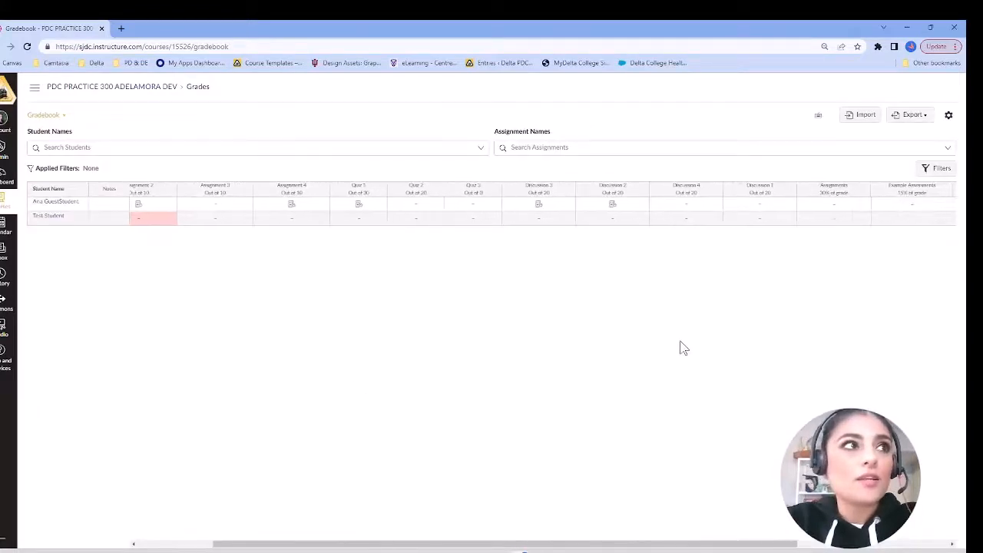
{"action": "scroll", "coordinate": [681, 344], "scroll_direction": "right", "scroll_amount": 5}
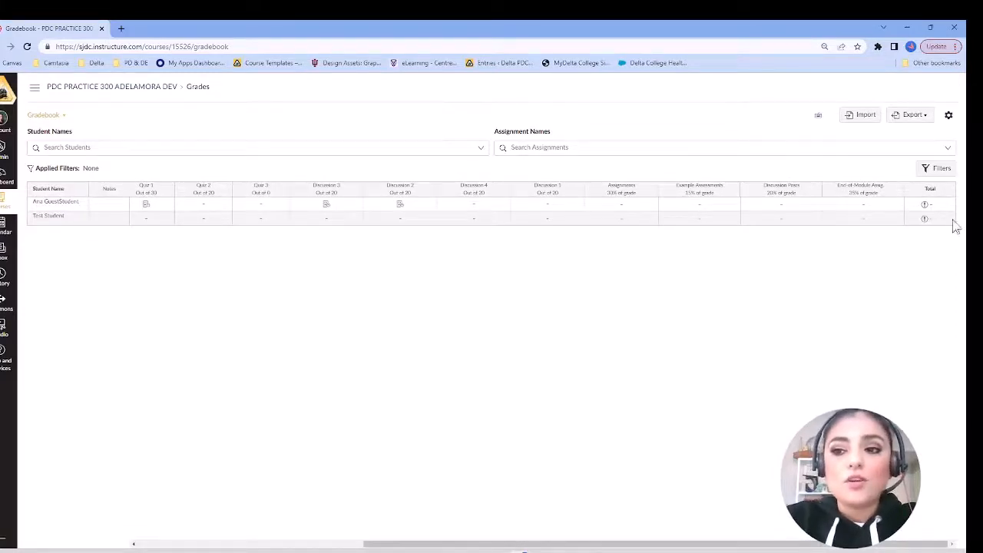
{"action": "scroll", "coordinate": [964, 163], "scroll_direction": "up", "scroll_amount": 5}
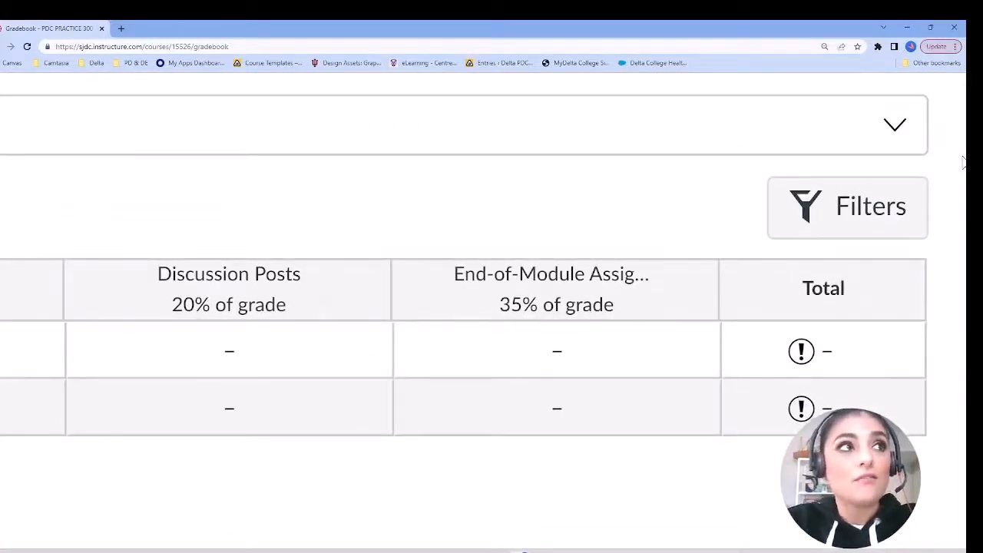
{"action": "scroll", "coordinate": [960, 177], "scroll_direction": "down", "scroll_amount": 5}
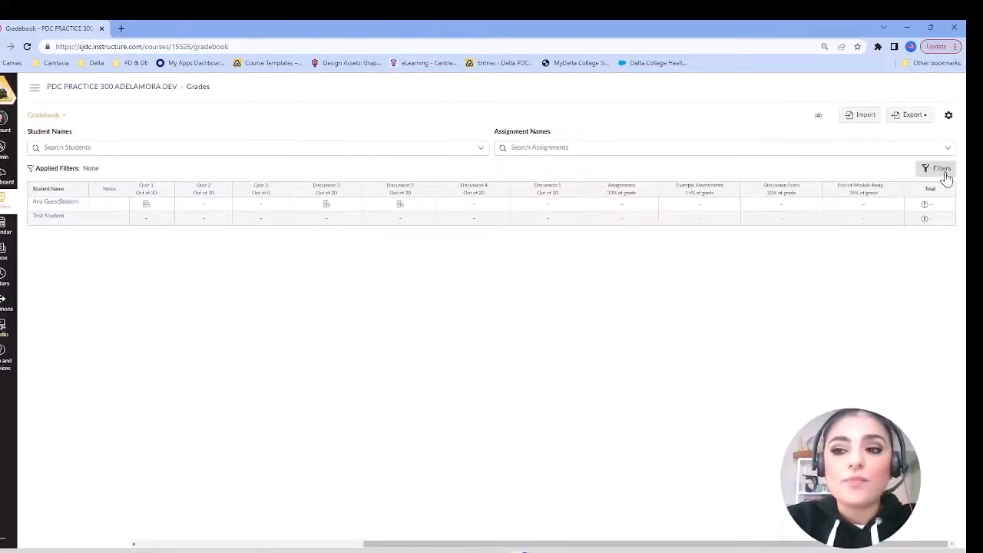
{"action": "left_click", "coordinate": [944, 171]}
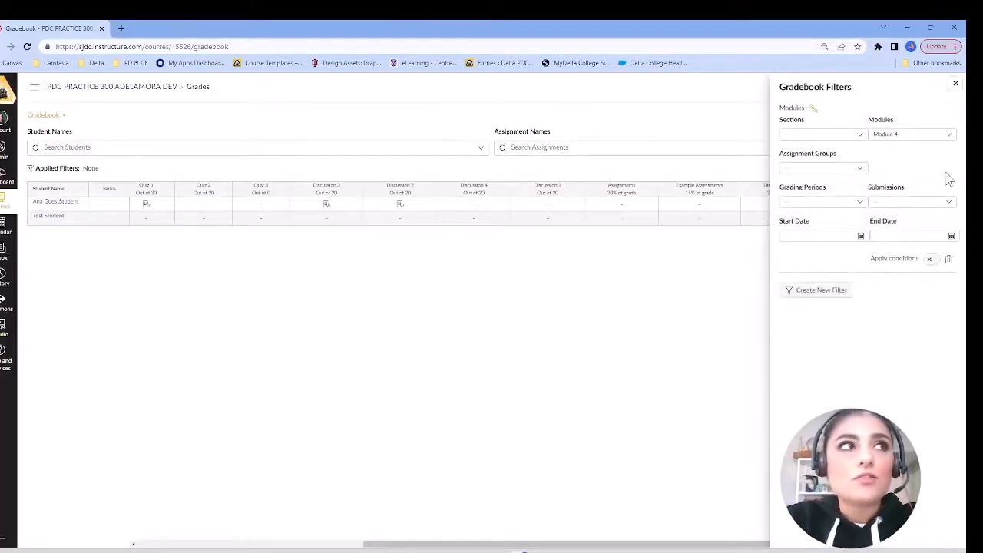
{"action": "scroll", "coordinate": [945, 170], "scroll_direction": "up", "scroll_amount": 3}
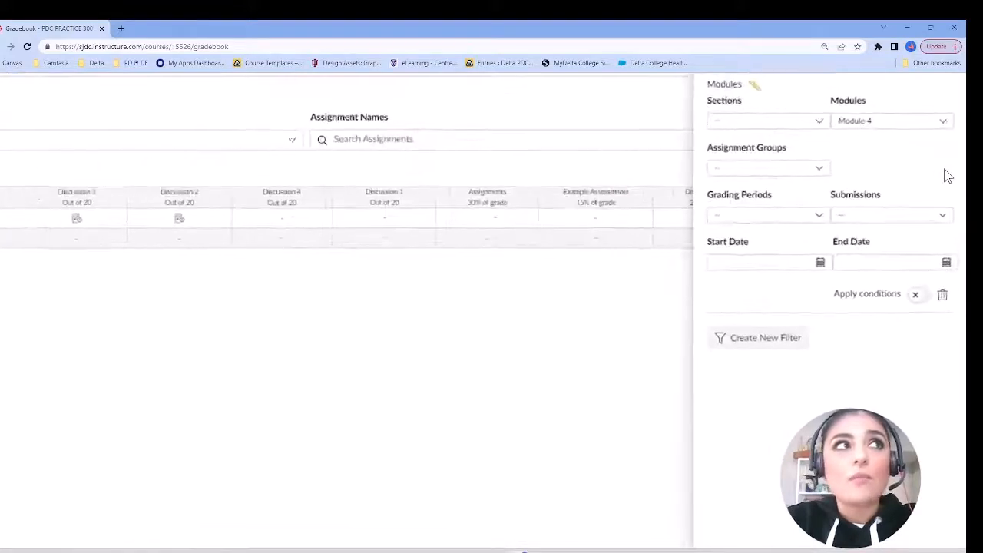
{"action": "scroll", "coordinate": [937, 86], "scroll_direction": "up", "scroll_amount": 2}
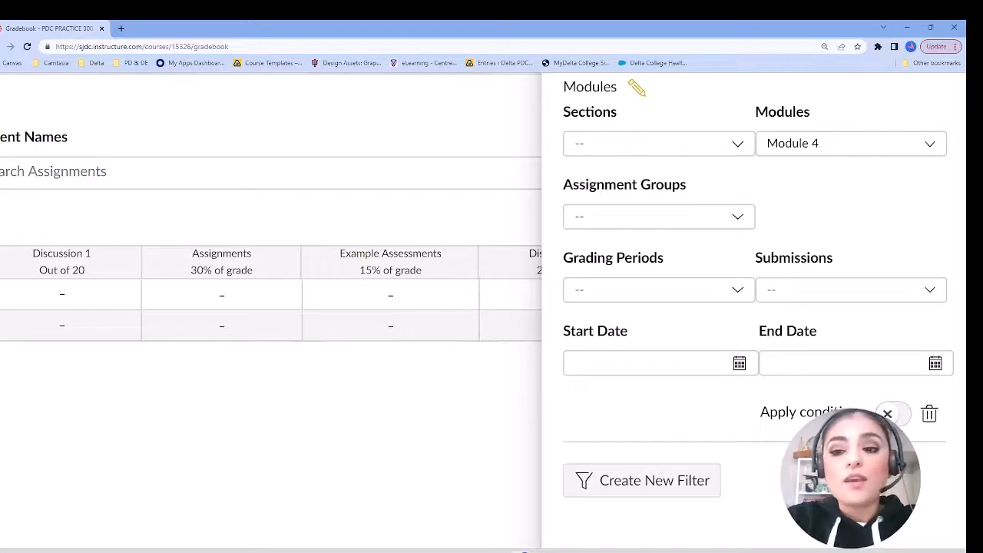
Step: Apply the conditions of the saved Modules filter for Module 4 to the gradebook
{"action": "left_click", "coordinate": [895, 419]}
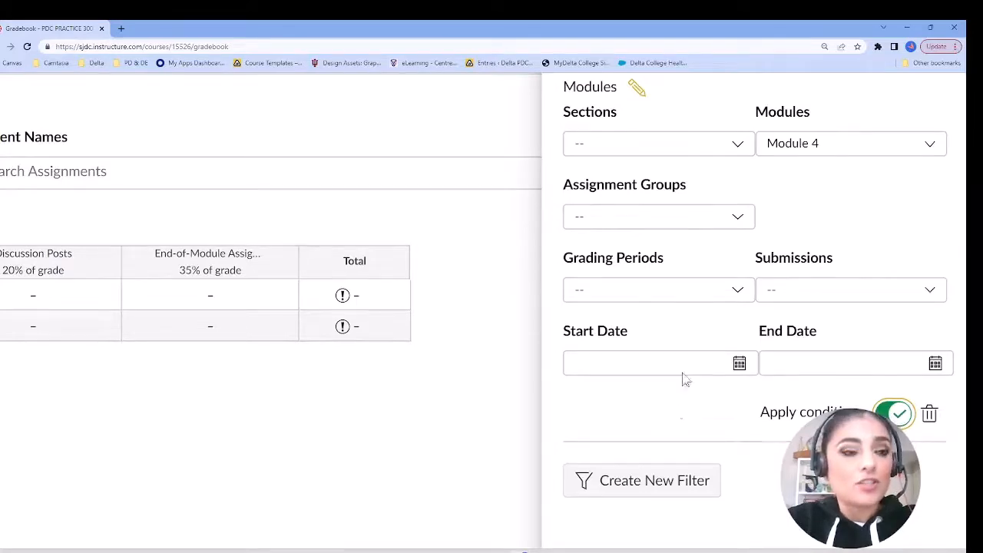
{"action": "scroll", "coordinate": [437, 357], "scroll_direction": "down", "scroll_amount": 5}
{"action": "scroll", "coordinate": [437, 357], "scroll_direction": "up", "scroll_amount": 1}
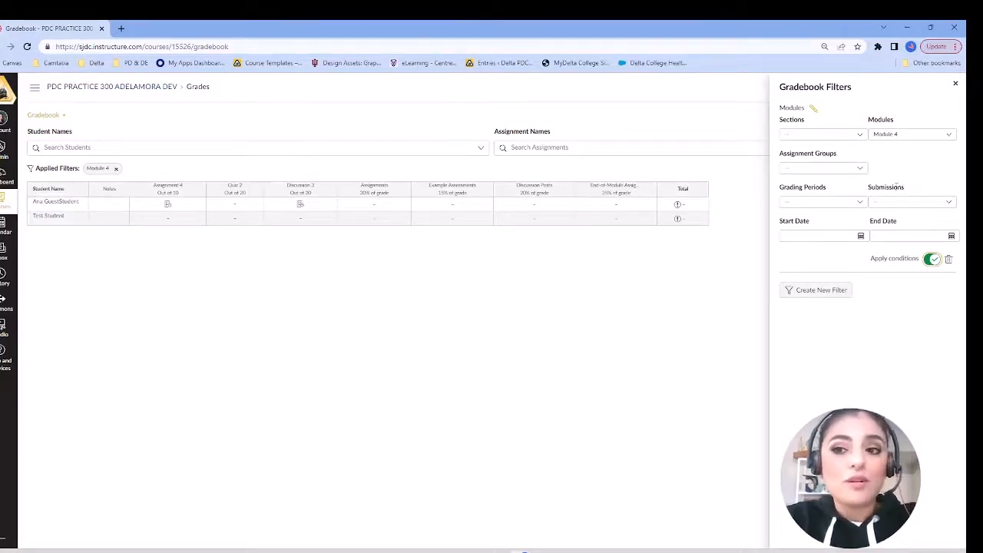
Step: Switch the Modules filter's module to Module 3, Module 2, Module 1 and back to Module 4
{"action": "left_click", "coordinate": [950, 136]}
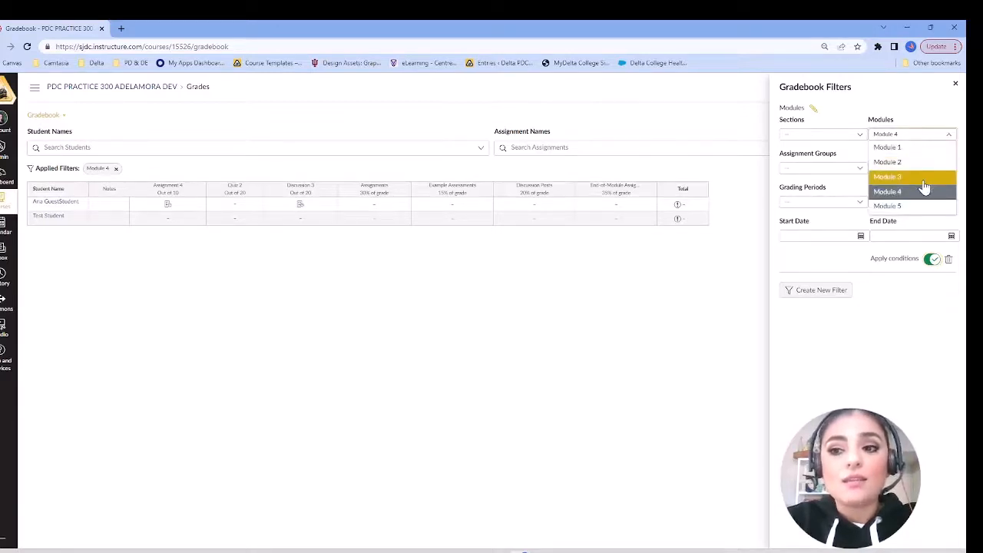
{"action": "left_click", "coordinate": [926, 178]}
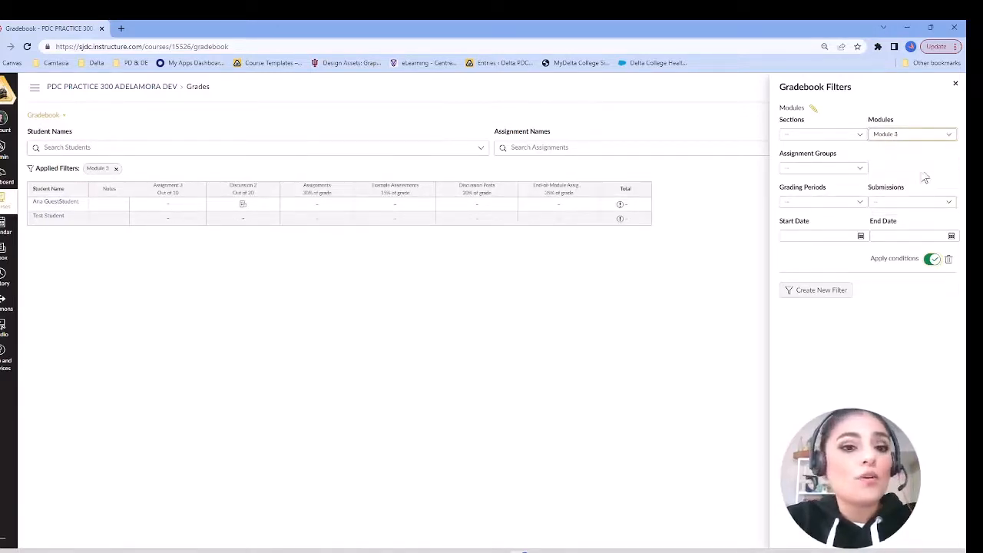
{"action": "left_click", "coordinate": [912, 133]}
{"action": "left_click", "coordinate": [910, 163]}
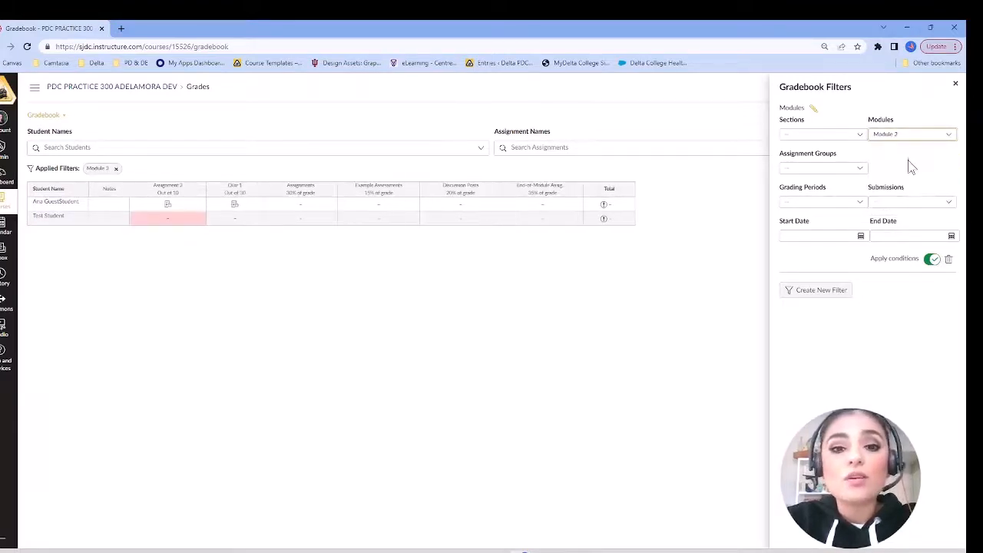
{"action": "left_click", "coordinate": [908, 134]}
{"action": "left_click", "coordinate": [894, 149]}
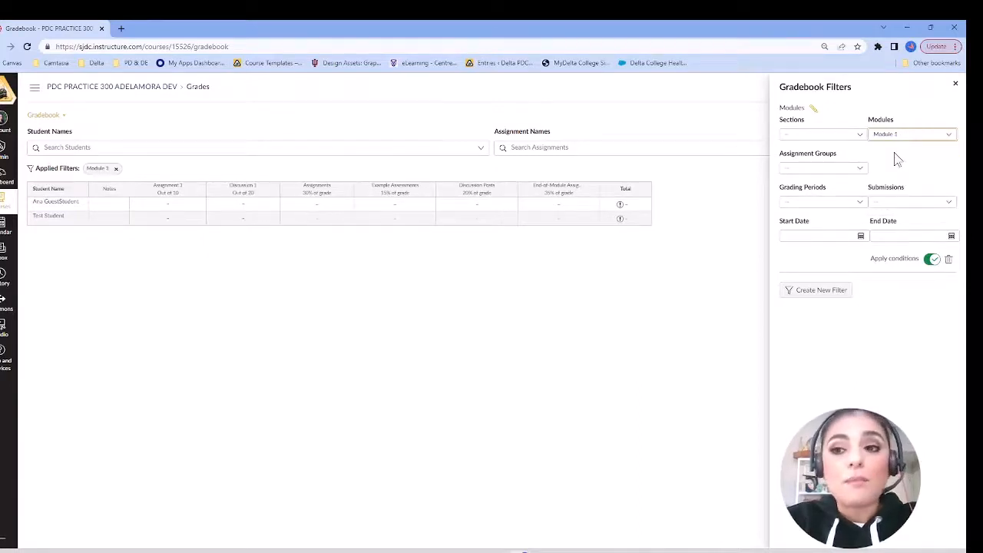
{"action": "left_click", "coordinate": [919, 135]}
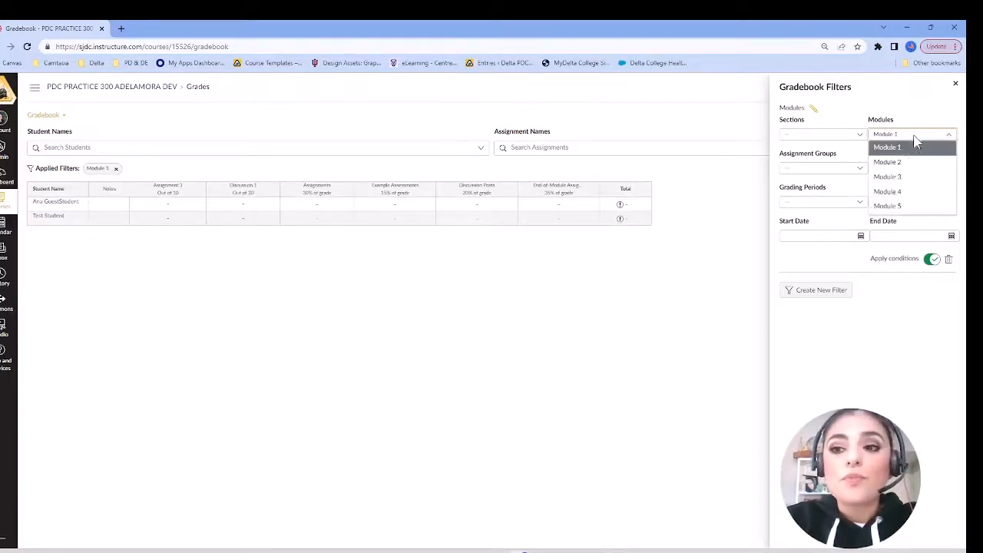
{"action": "left_click", "coordinate": [904, 193]}
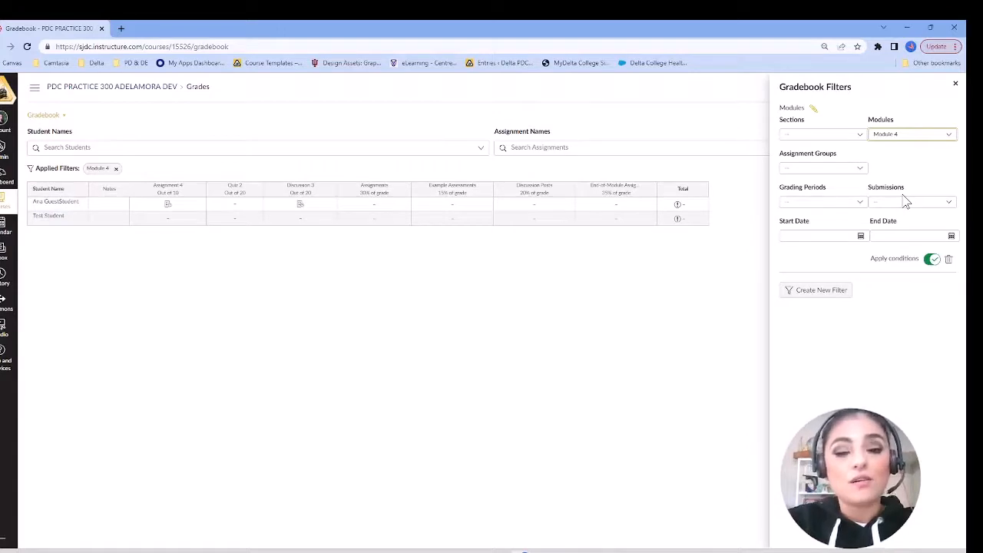
Step: Delete the saved Modules filter and start creating a new gradebook filter
{"action": "left_click", "coordinate": [942, 261]}
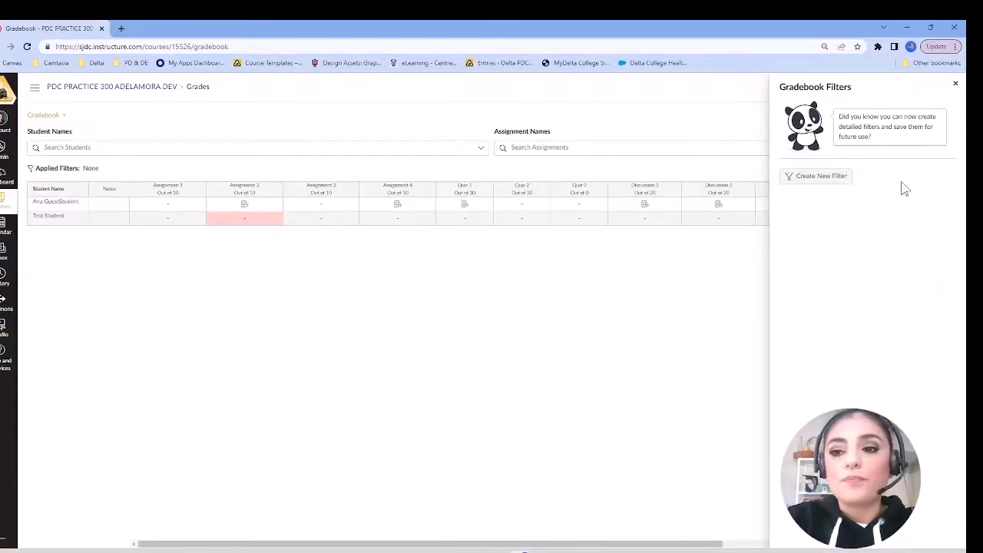
{"action": "scroll", "coordinate": [899, 187], "scroll_direction": "up", "scroll_amount": 5}
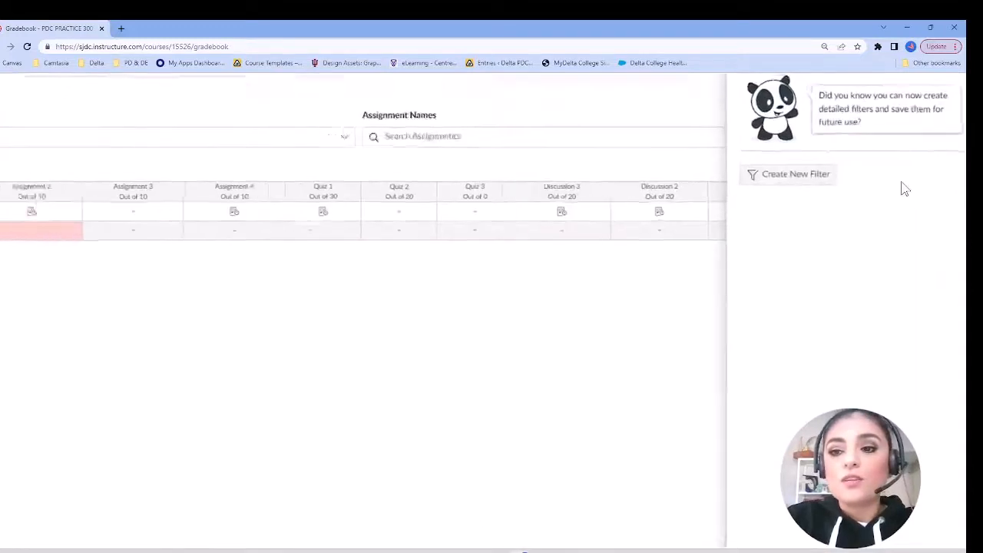
{"action": "left_click", "coordinate": [805, 178]}
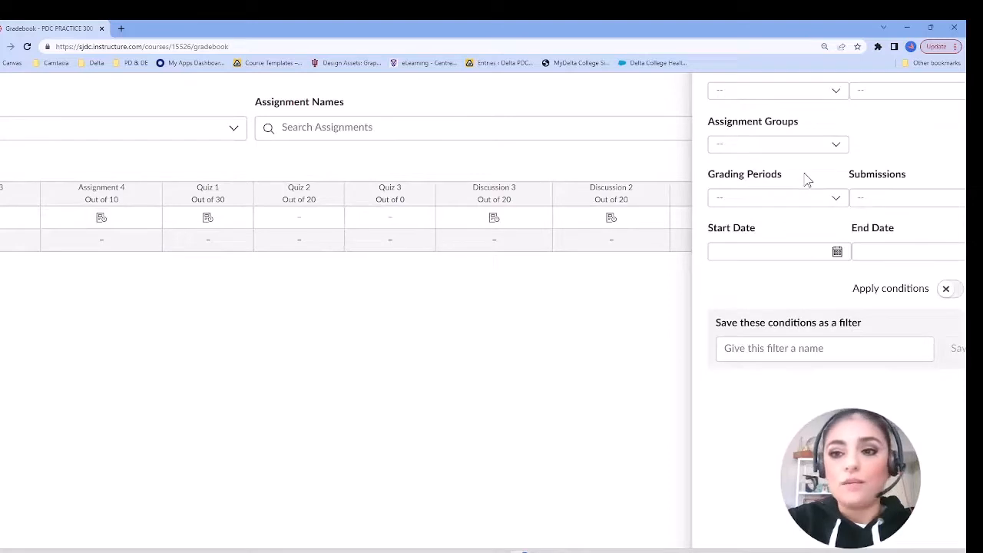
{"action": "scroll", "coordinate": [899, 146], "scroll_direction": "up", "scroll_amount": 1}
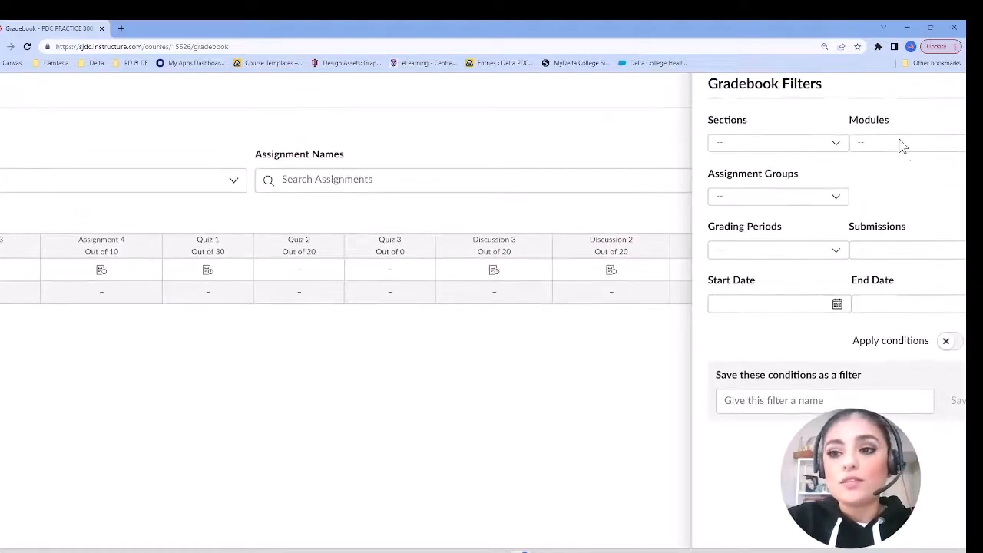
{"action": "scroll", "coordinate": [959, 220], "scroll_direction": "right", "scroll_amount": 1}
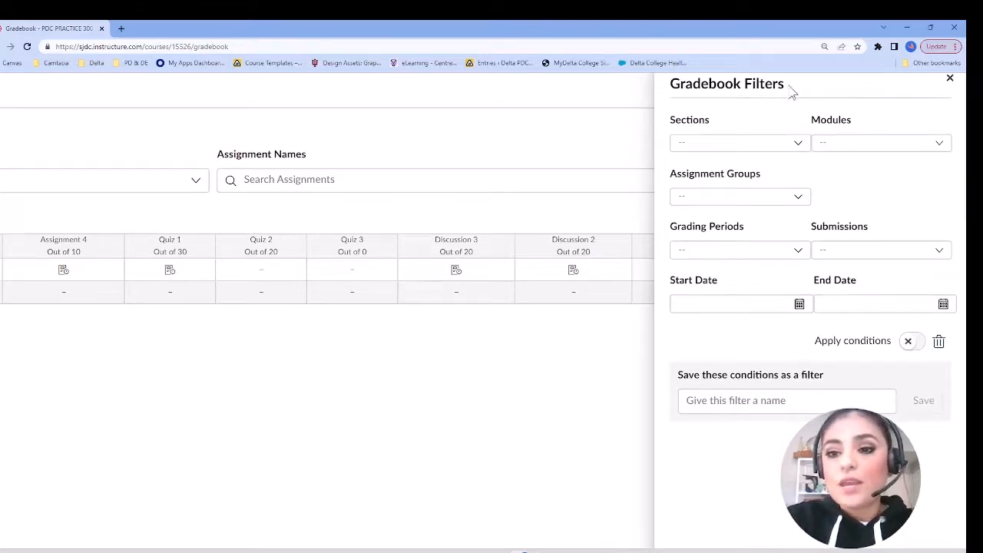
Step: Set the new filter's assignment group to Discussion Posts and its module to Module 1
{"action": "left_click", "coordinate": [797, 200]}
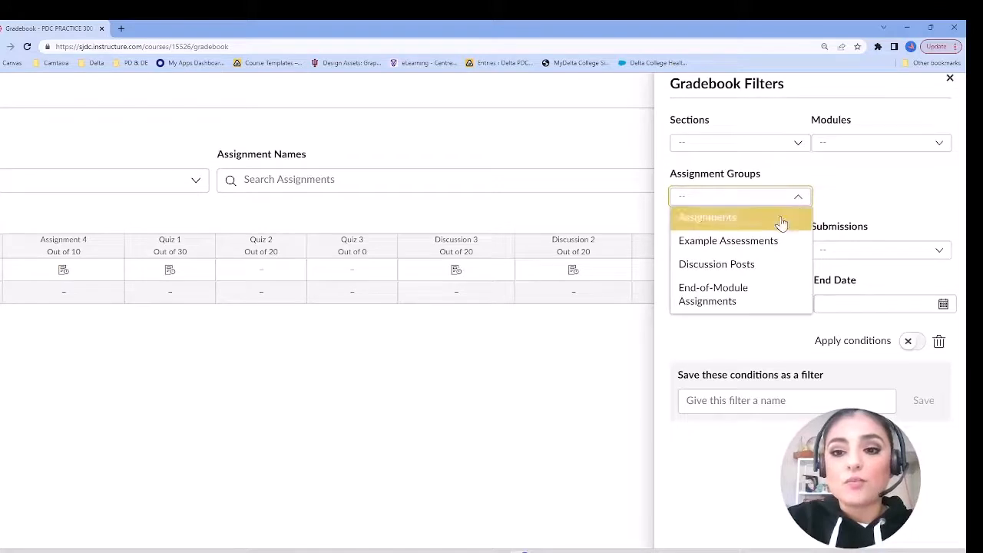
{"action": "left_click", "coordinate": [770, 273]}
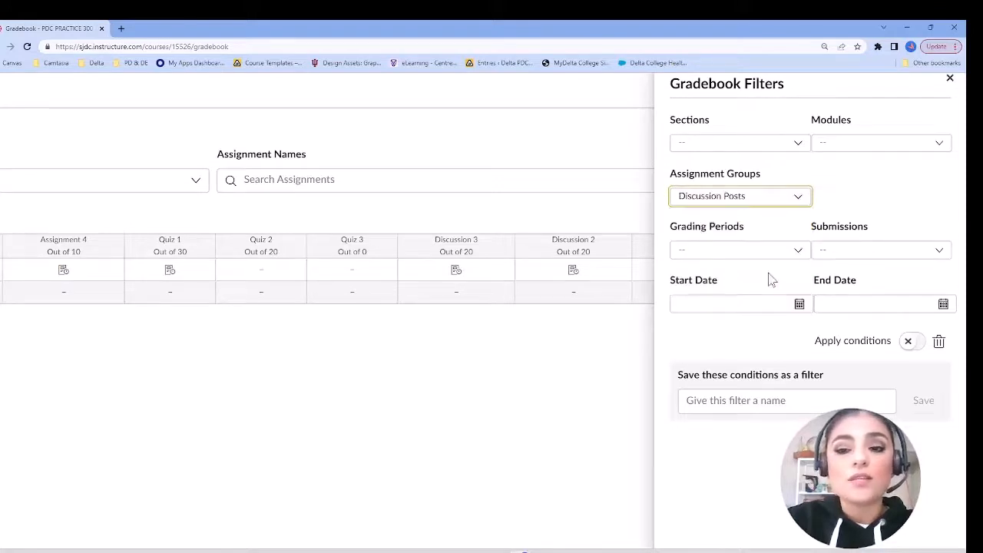
{"action": "left_click", "coordinate": [836, 141]}
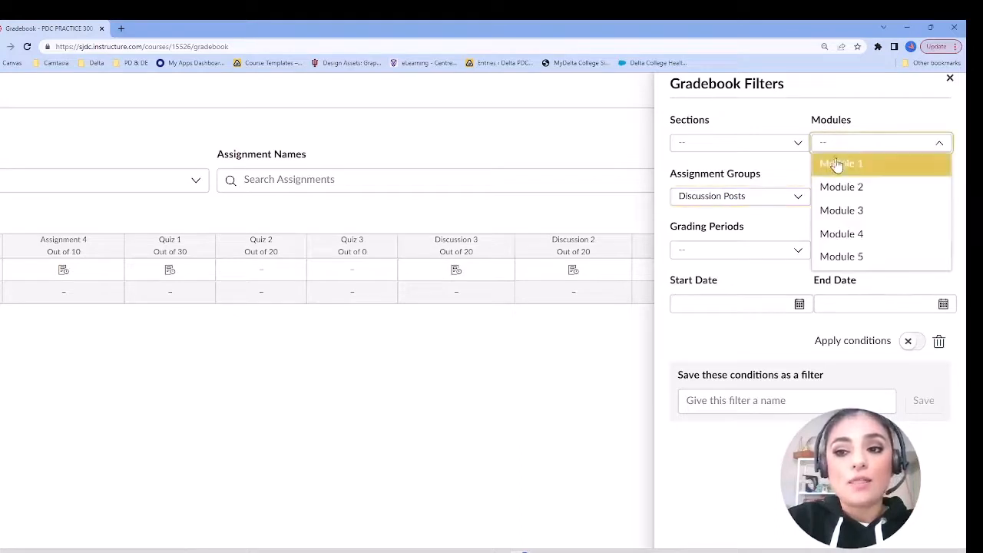
{"action": "left_click", "coordinate": [837, 164]}
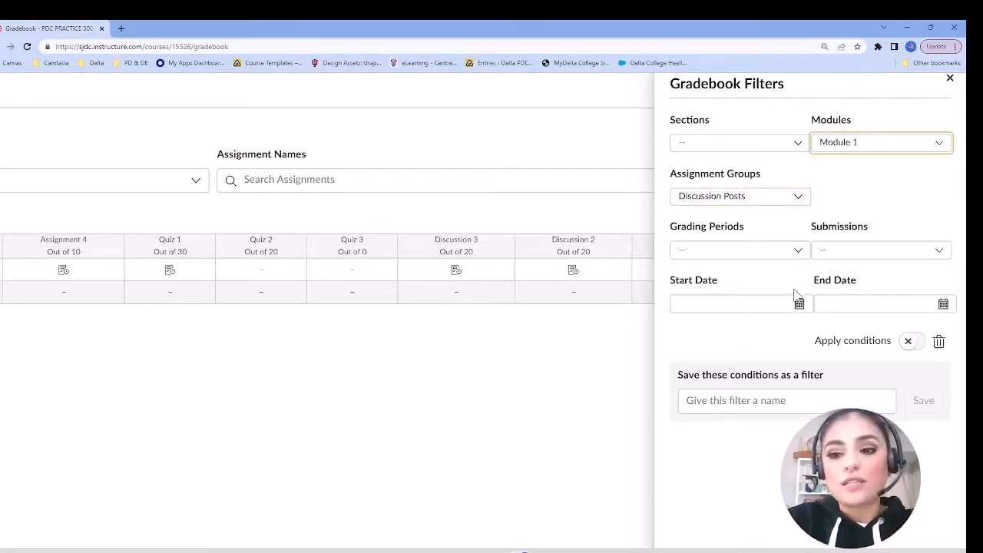
Step: Name the new filter "Discussions by Module" and save its conditions
{"action": "left_click", "coordinate": [773, 400]}
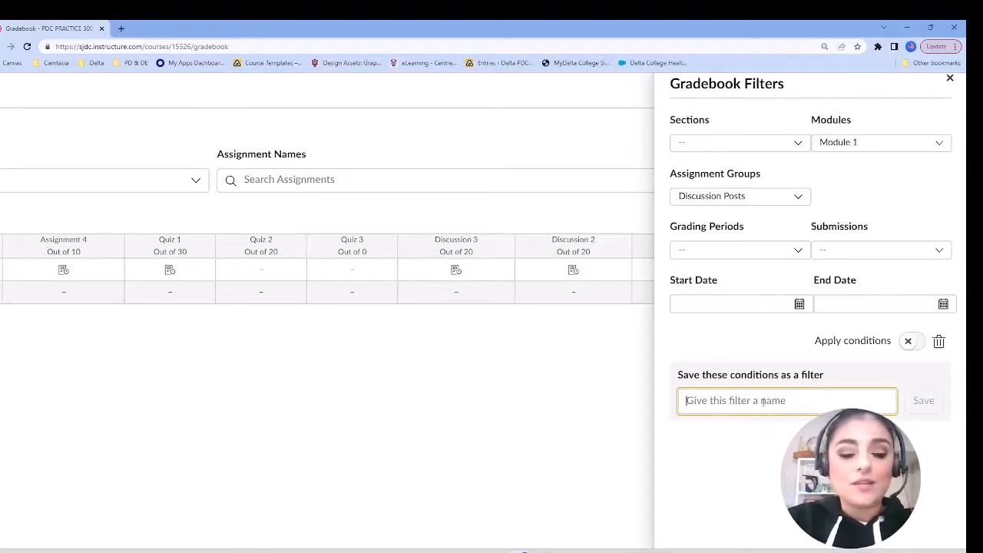
{"action": "type", "text": "Discussion"}
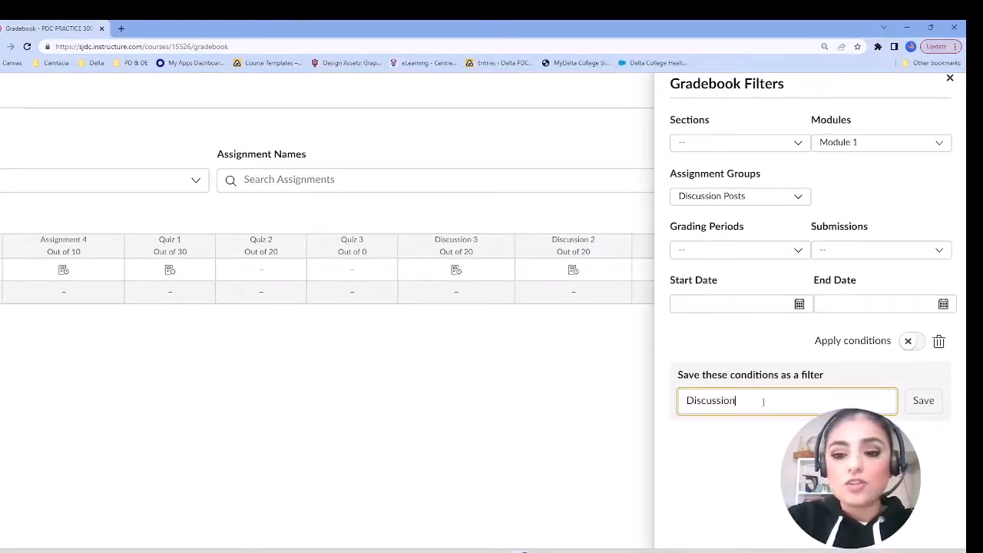
{"action": "type", "text": "s by Module"}
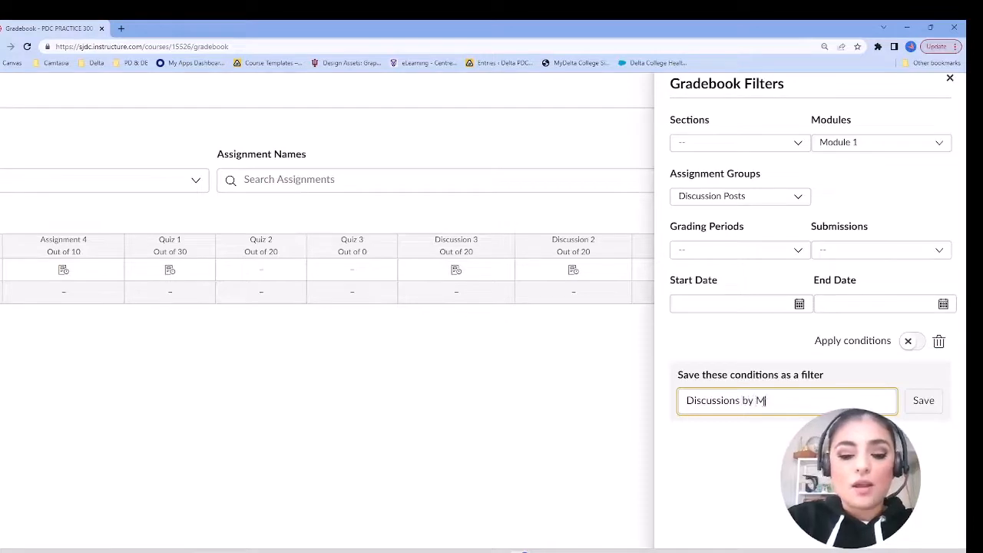
{"action": "left_click", "coordinate": [935, 407]}
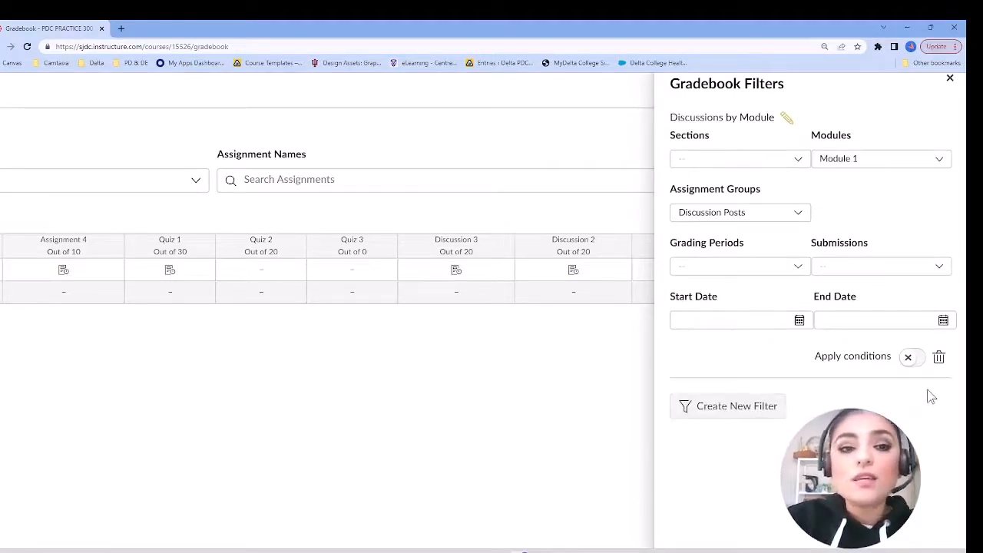
Step: Apply the conditions of the saved "Discussions by Module" filter to the gradebook
{"action": "key", "text": "ctrl+minus"}
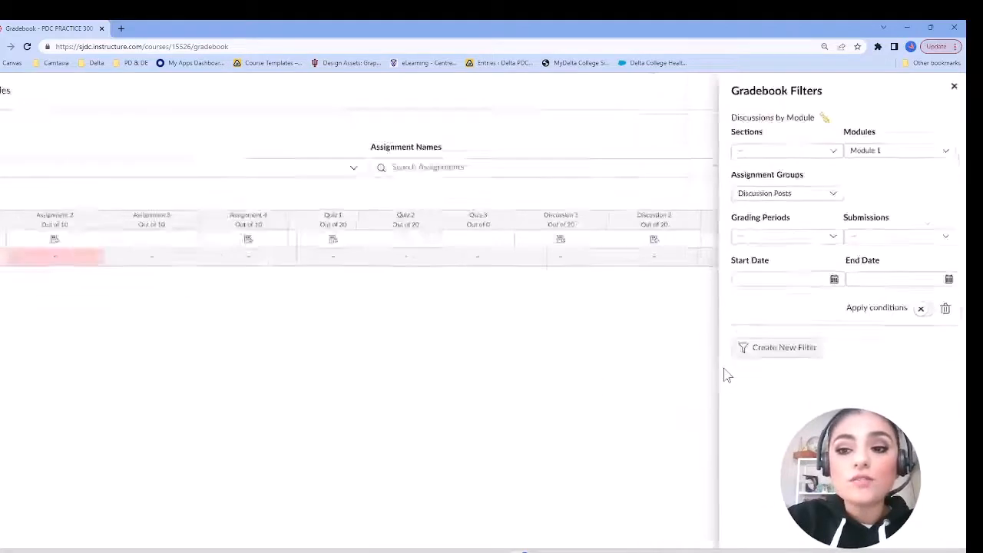
{"action": "key", "text": "ctrl+minus"}
{"action": "left_click", "coordinate": [932, 262]}
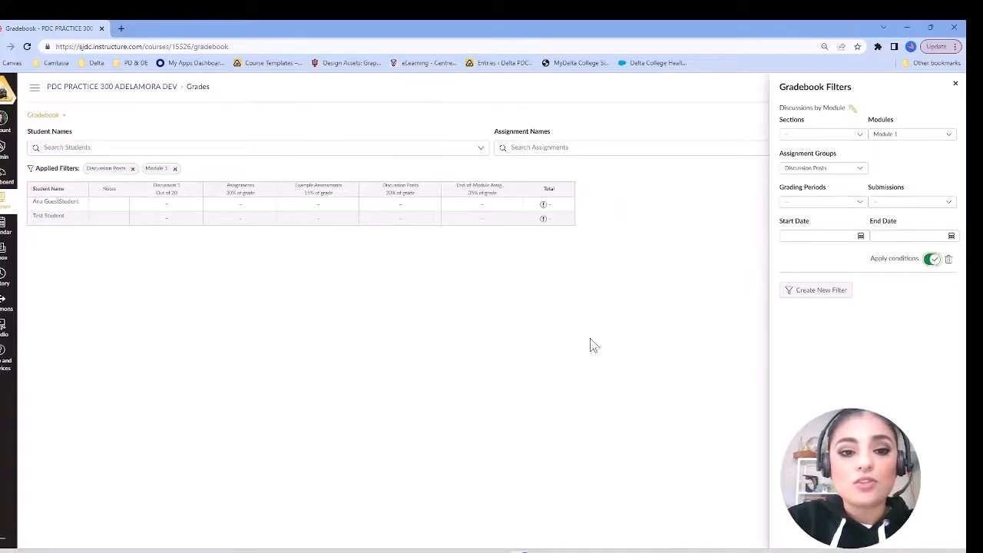
Step: Switch the "Discussions by Module" filter's module to Module 2, Module 3, Module 4 and Module 5 in turn
{"action": "left_click", "coordinate": [914, 136]}
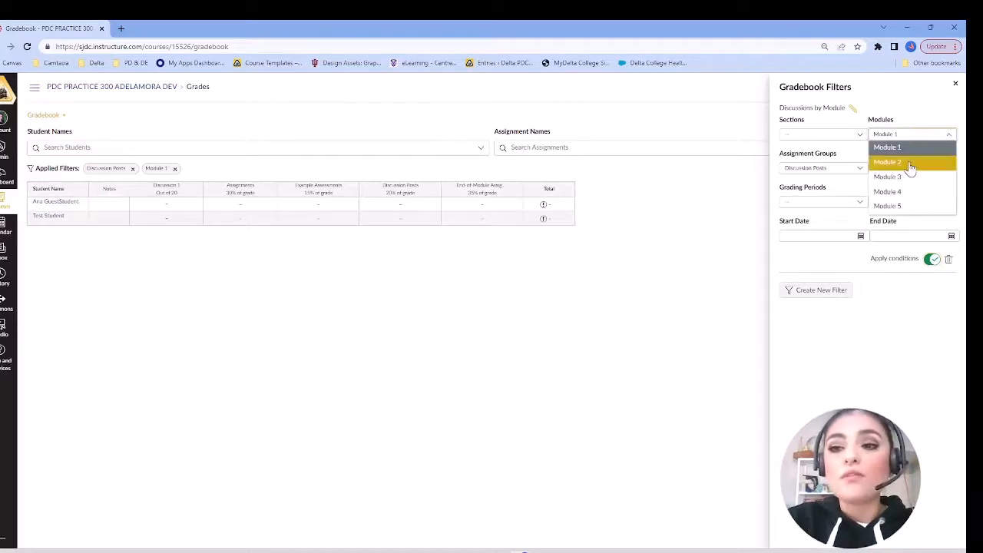
{"action": "left_click", "coordinate": [890, 162]}
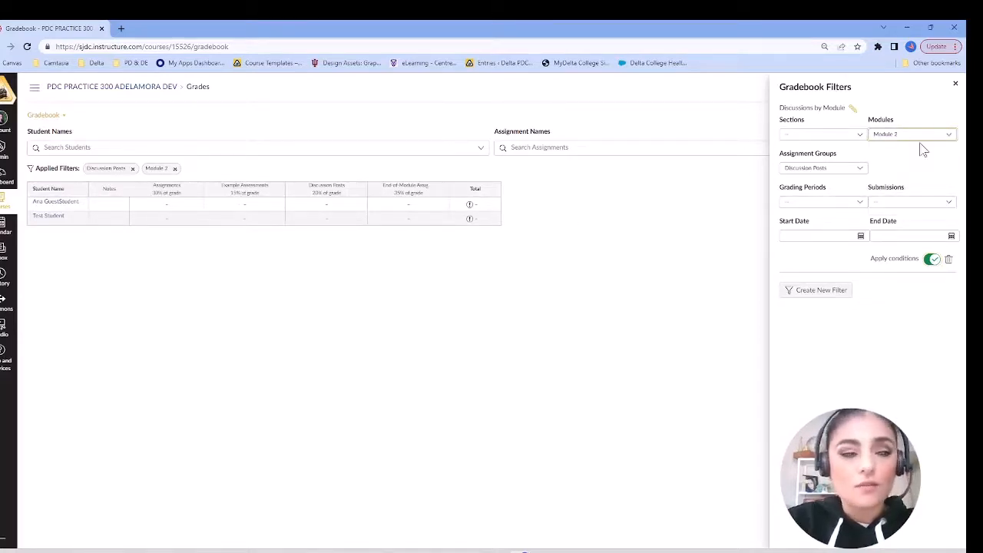
{"action": "left_click", "coordinate": [916, 137]}
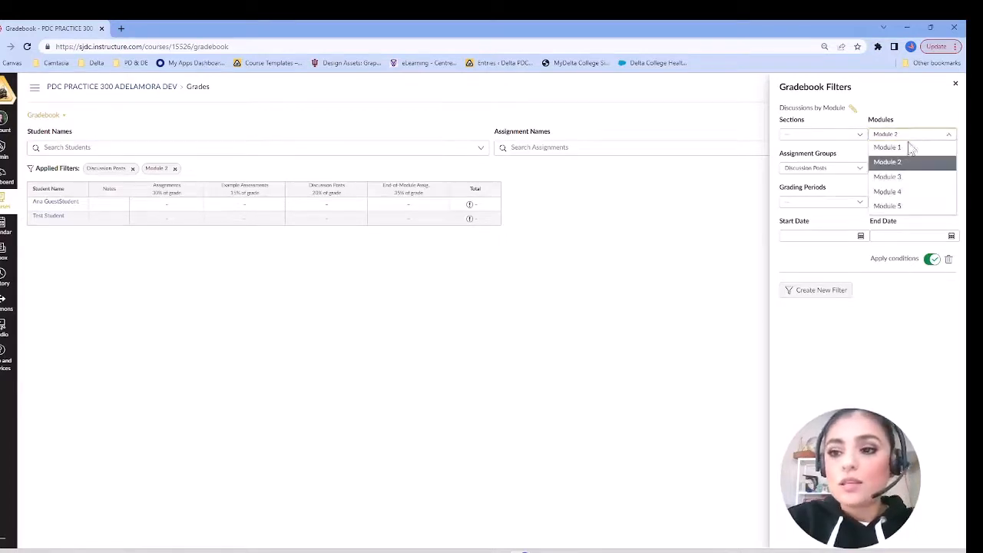
{"action": "left_click", "coordinate": [891, 178]}
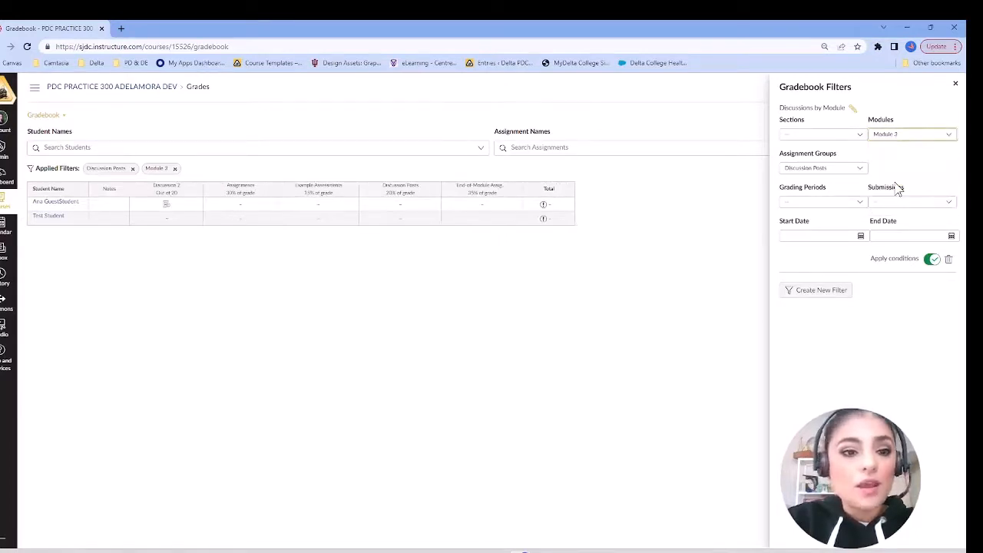
{"action": "left_click", "coordinate": [925, 137]}
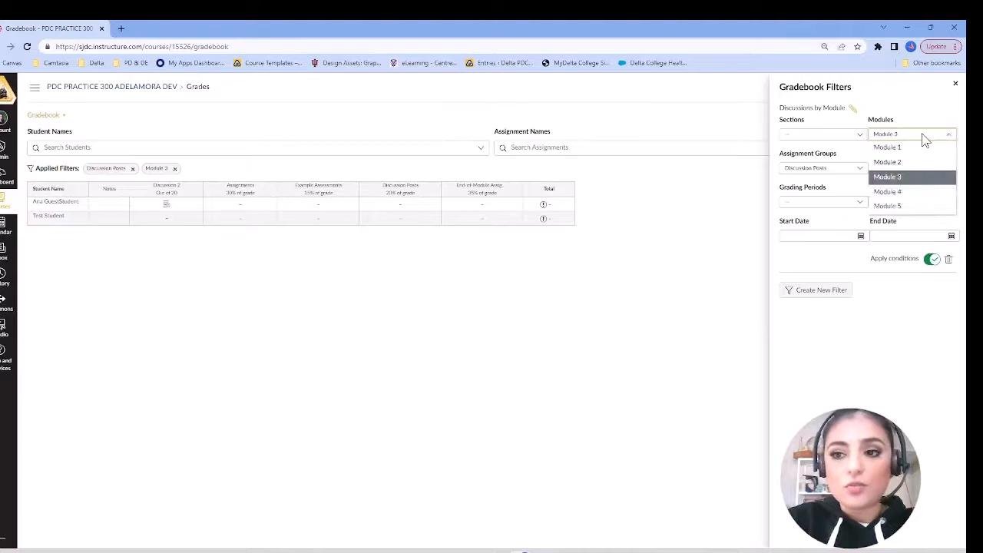
{"action": "left_click", "coordinate": [897, 193]}
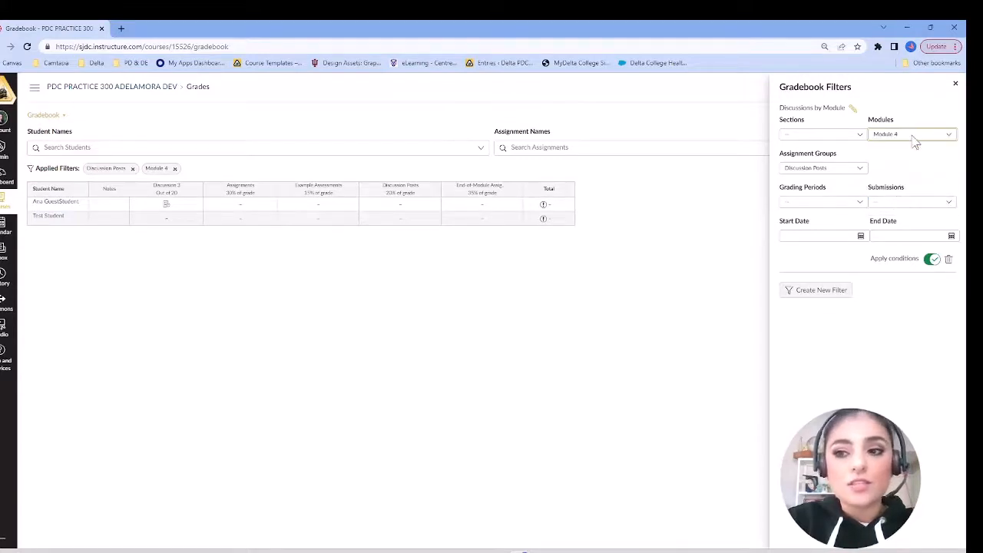
{"action": "left_click", "coordinate": [914, 142]}
{"action": "left_click", "coordinate": [891, 215]}
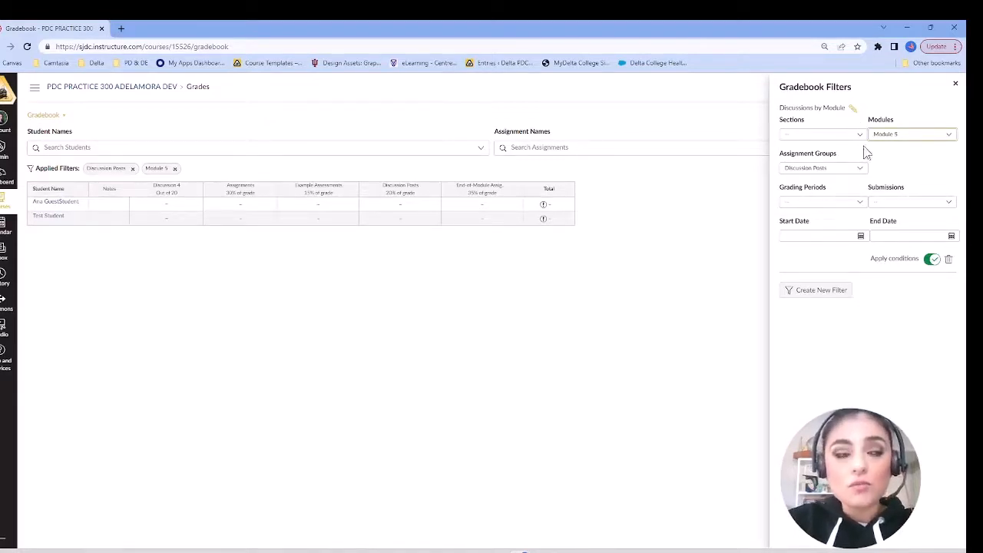
{"action": "left_click", "coordinate": [918, 137]}
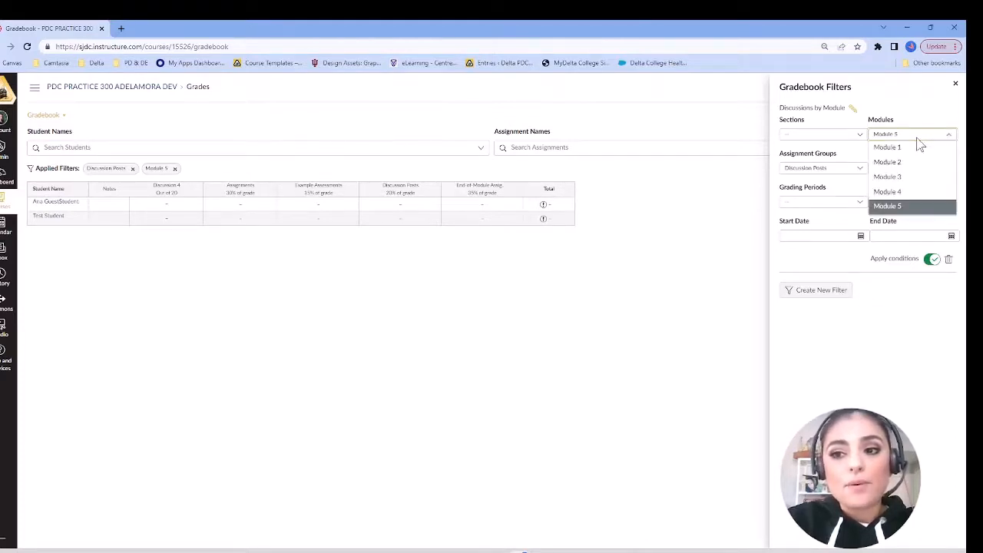
{"action": "left_click", "coordinate": [921, 104]}
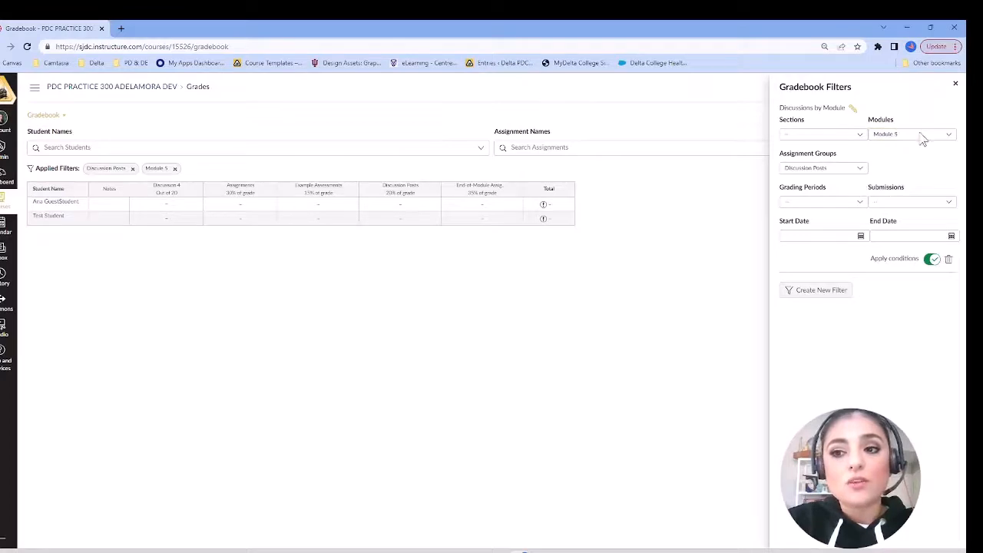
{"action": "left_click", "coordinate": [922, 136]}
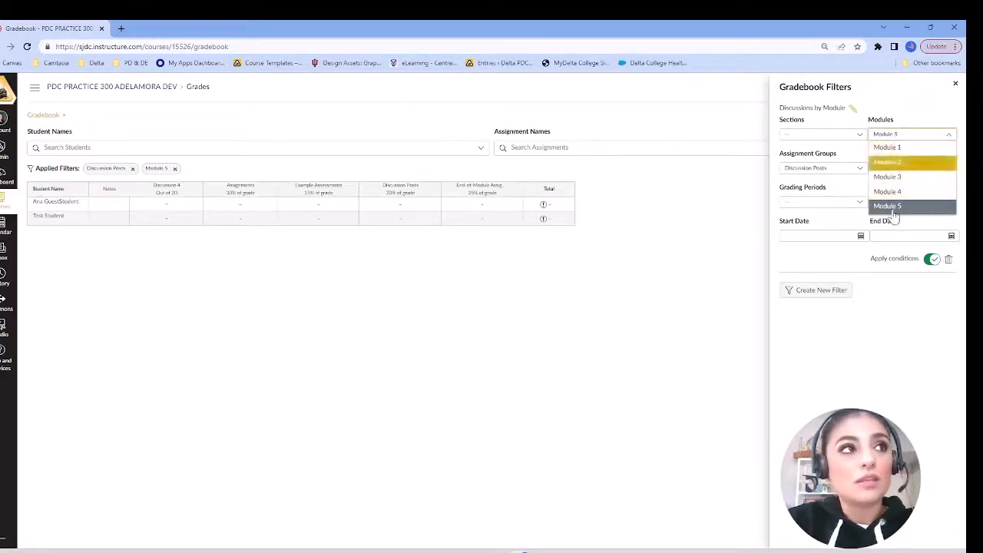
{"action": "left_click", "coordinate": [889, 90]}
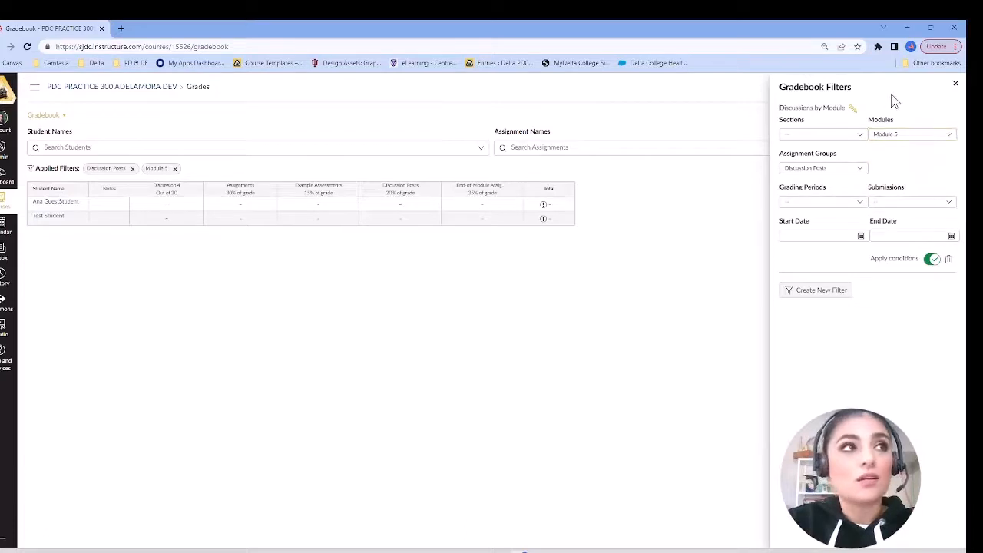
Step: Delete the "Discussions by Module" filter and create a new filter with the assignment group Discussion Posts
{"action": "left_click", "coordinate": [941, 262]}
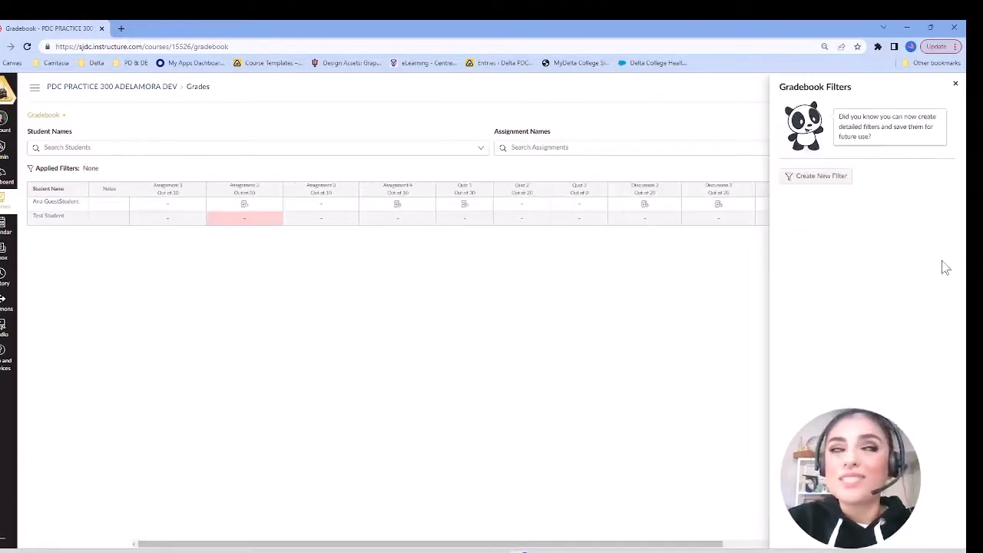
{"action": "left_click", "coordinate": [836, 178]}
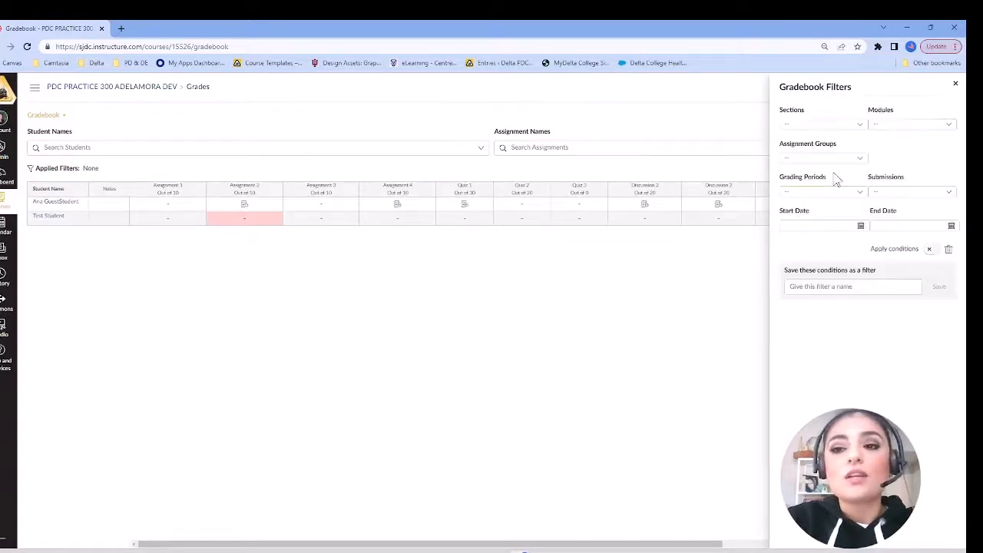
{"action": "left_click", "coordinate": [836, 159]}
{"action": "left_click", "coordinate": [812, 187]}
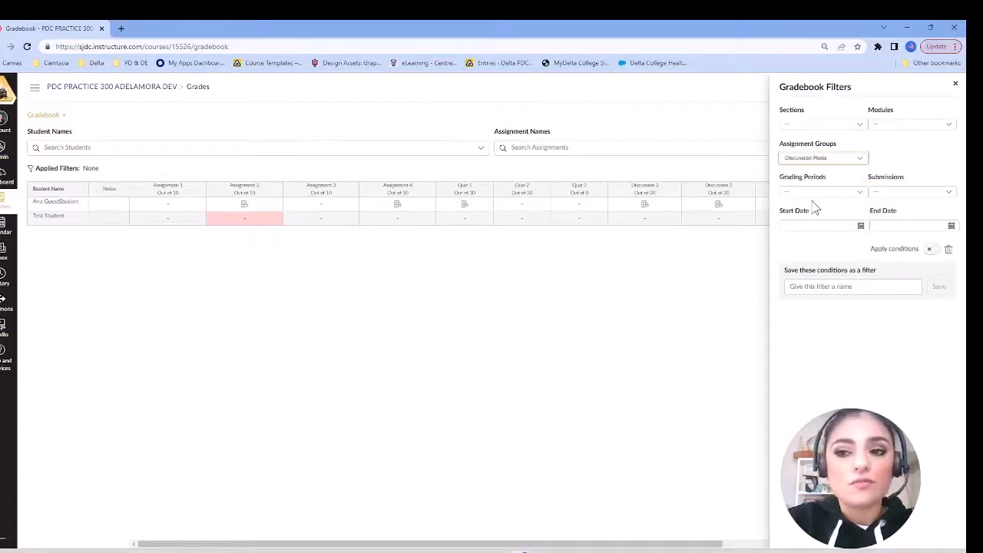
Step: Save the new filter's conditions under the name "Discussion" and apply them to the gradebook
{"action": "left_click", "coordinate": [903, 291]}
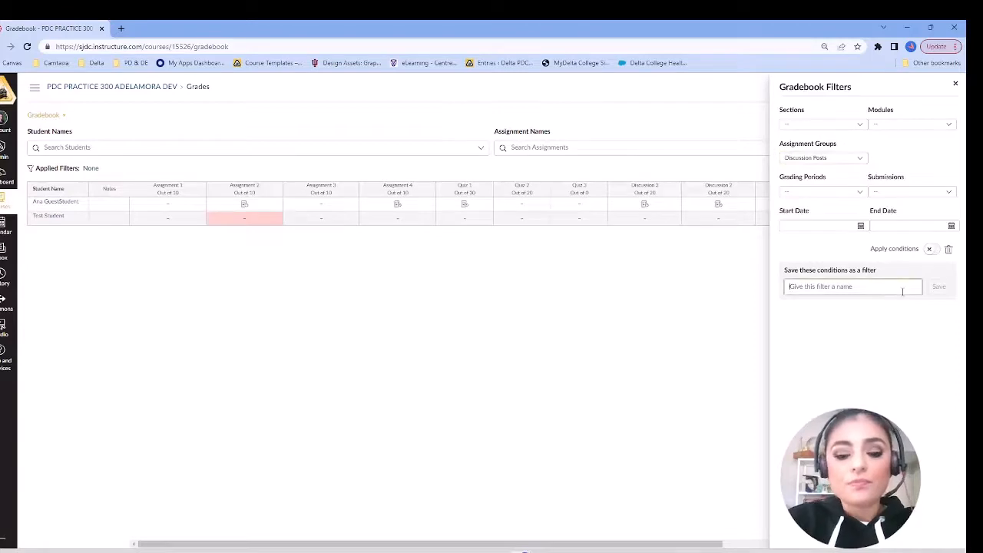
{"action": "type", "text": "Discussion"}
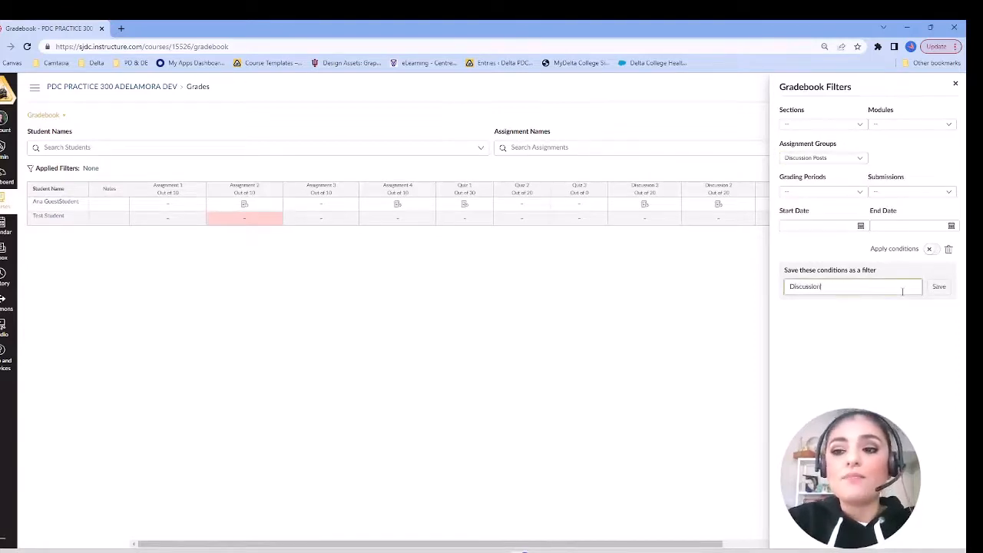
{"action": "left_click", "coordinate": [941, 289]}
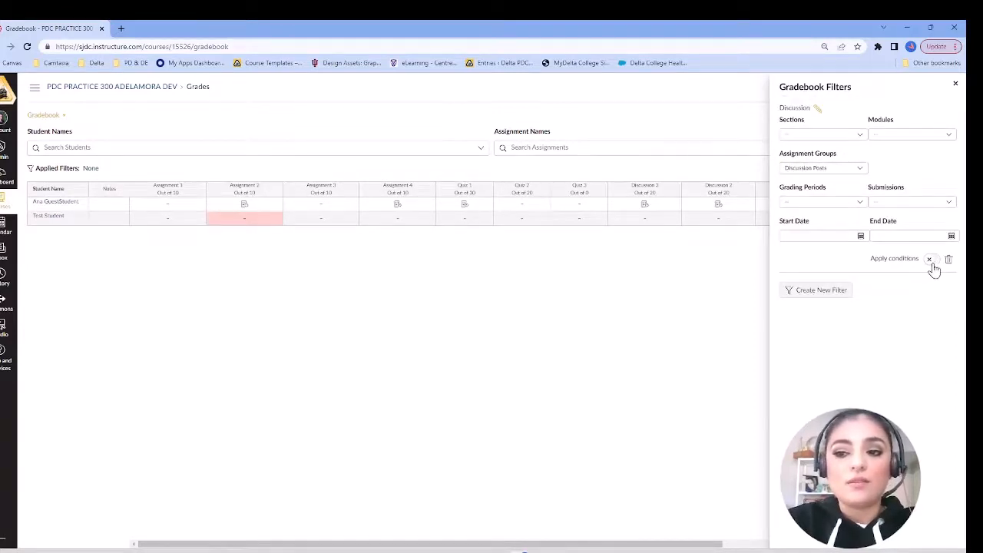
{"action": "left_click", "coordinate": [931, 261]}
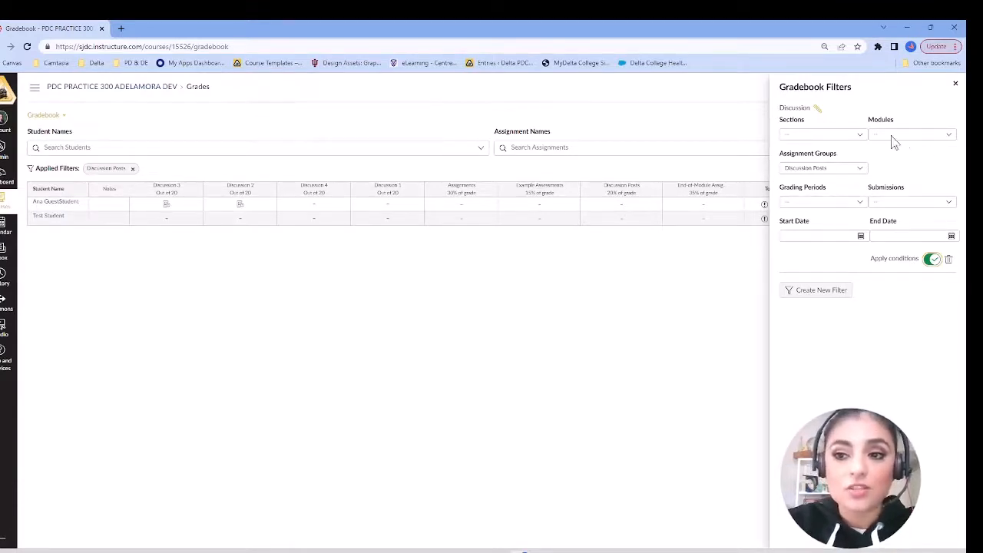
Step: Change the "Discussion" filter's assignment group to Assignments and set its module to Module 2
{"action": "left_click", "coordinate": [861, 170]}
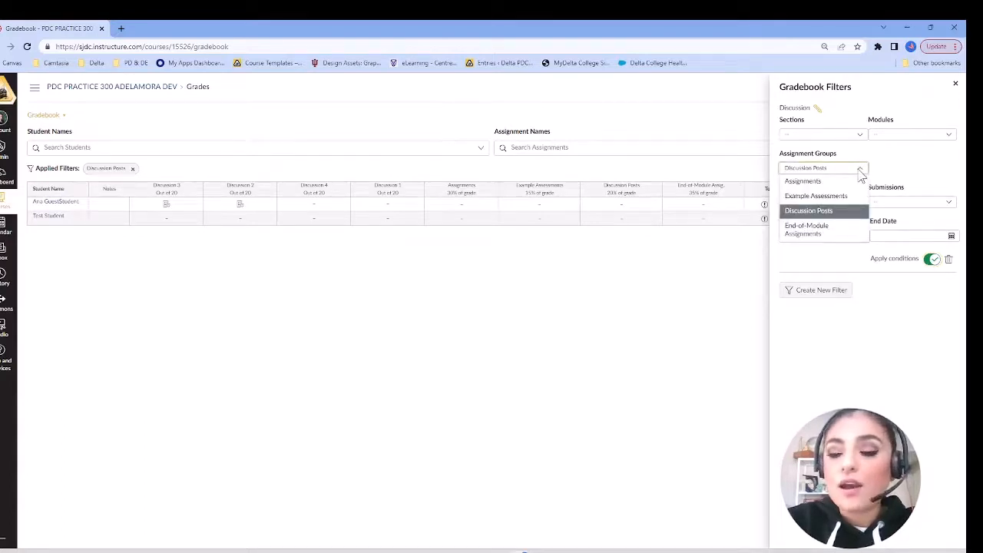
{"action": "left_click", "coordinate": [819, 181]}
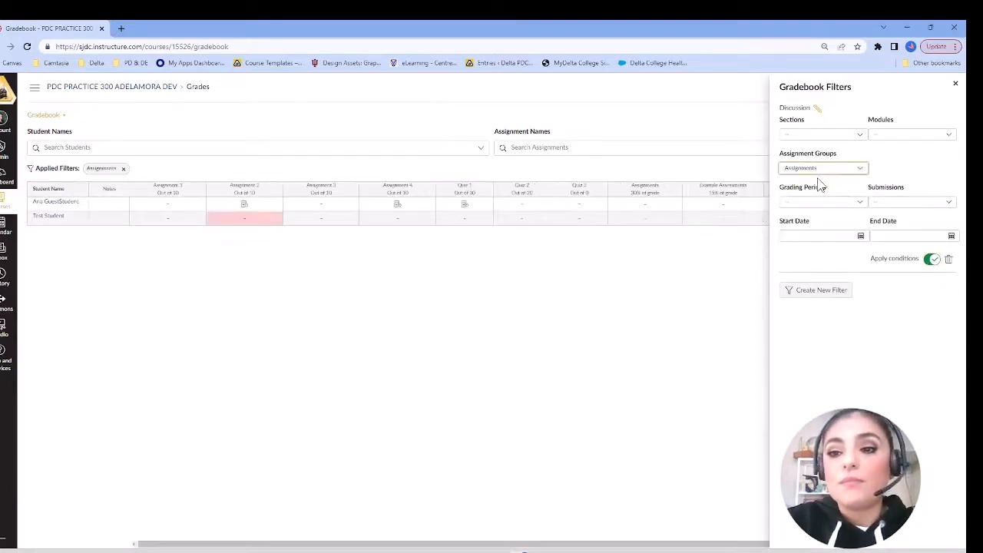
{"action": "left_click", "coordinate": [881, 136]}
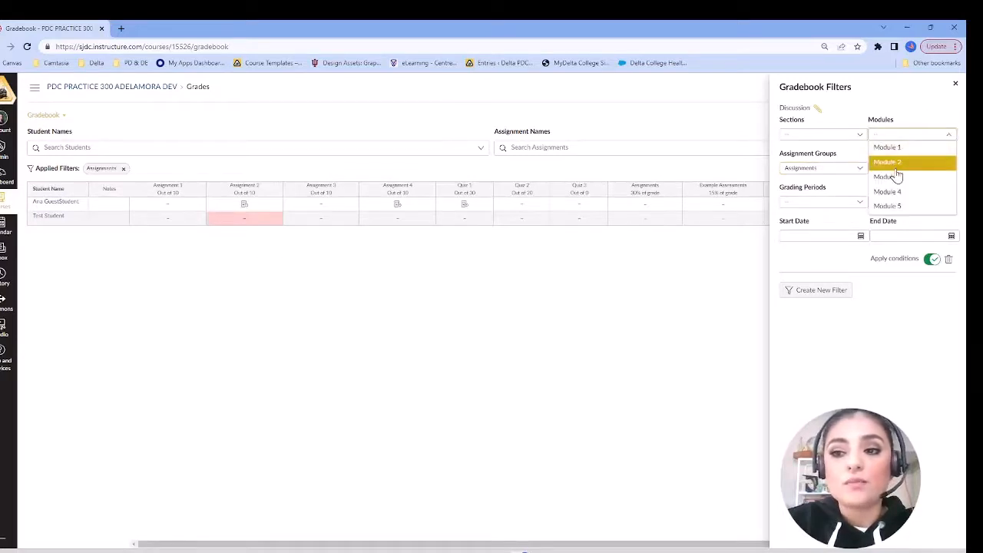
{"action": "left_click", "coordinate": [894, 164]}
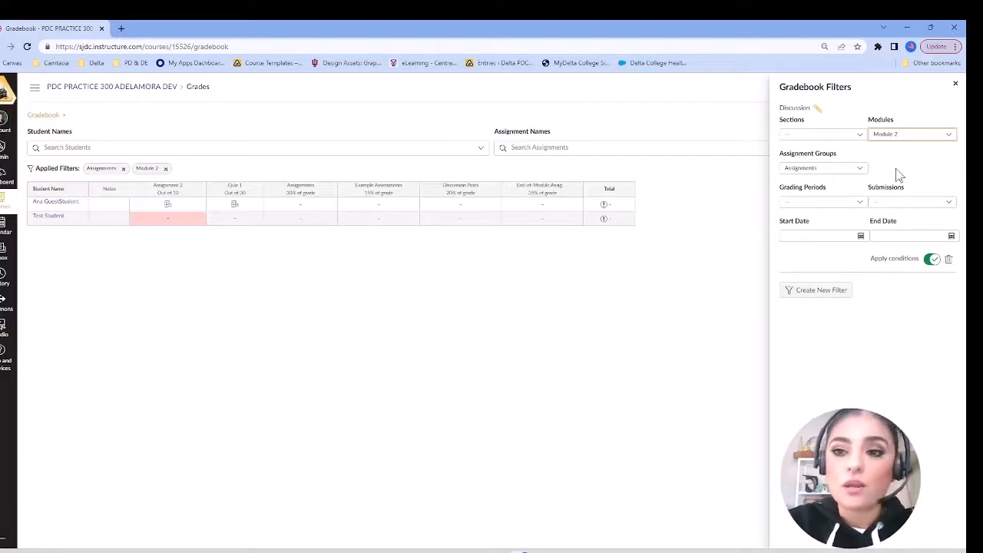
Step: Start creating an additional gradebook filter below the "Discussion" filter
{"action": "right_click", "coordinate": [827, 299]}
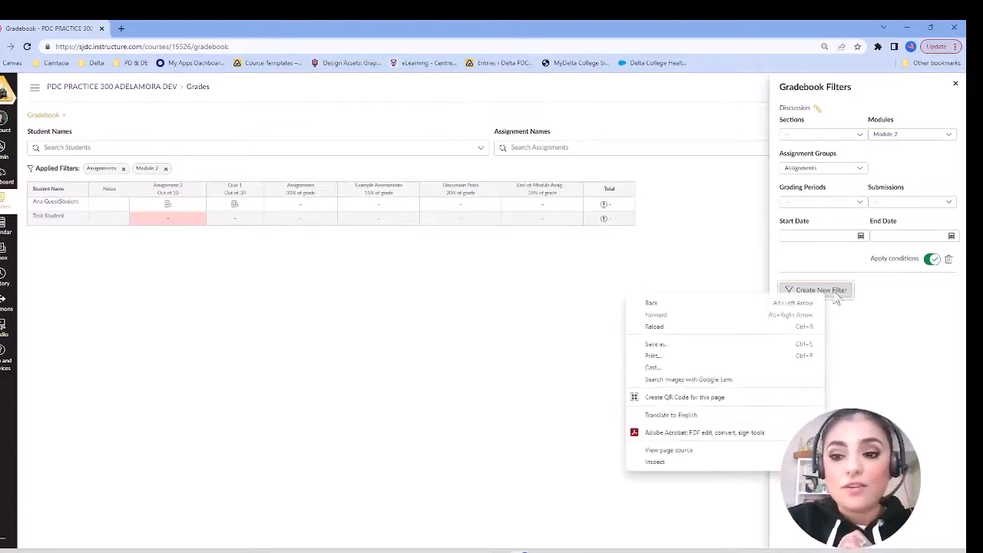
{"action": "left_click", "coordinate": [831, 295]}
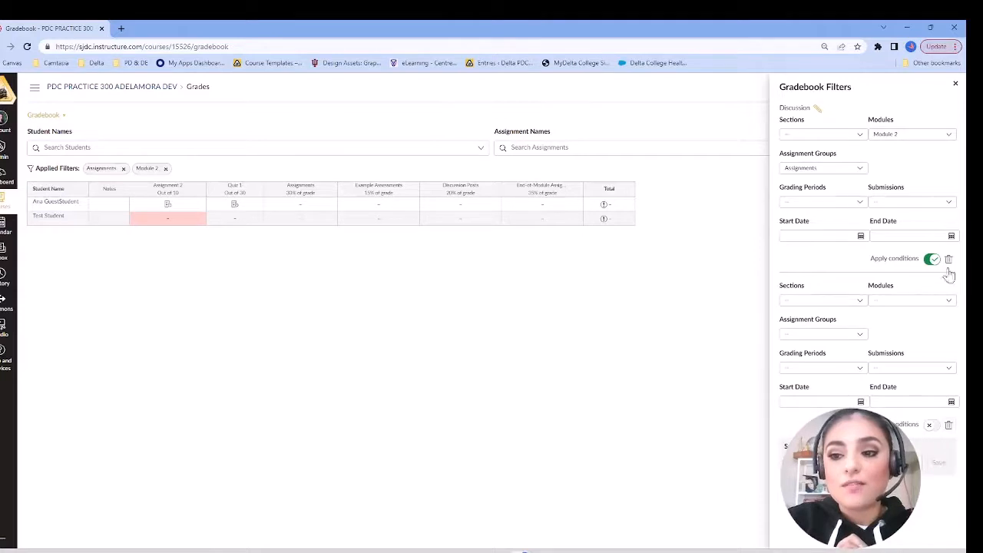
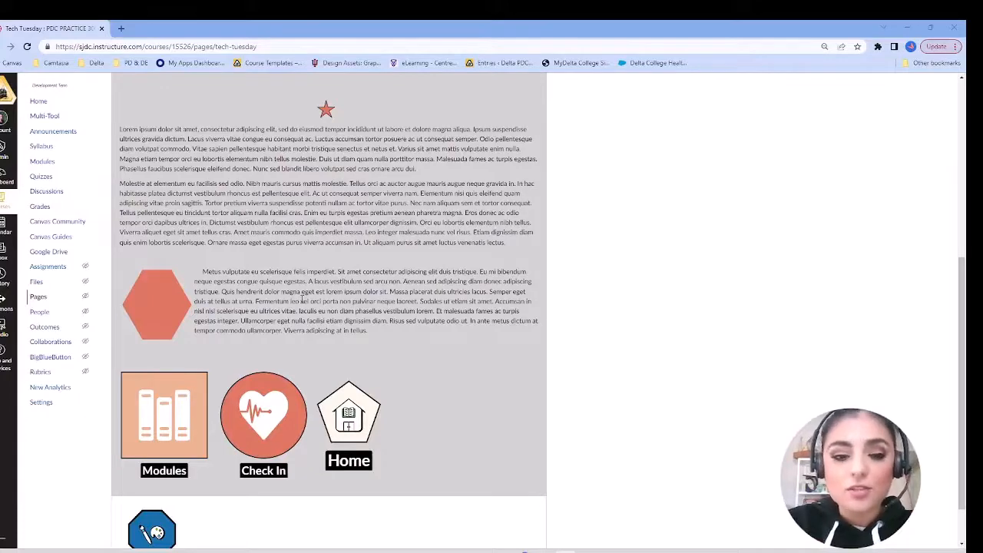
Step: Create a new course page titled "Icons 2" and close the Design Tools sidebar
{"action": "scroll", "coordinate": [484, 434], "scroll_direction": "down", "scroll_amount": 1}
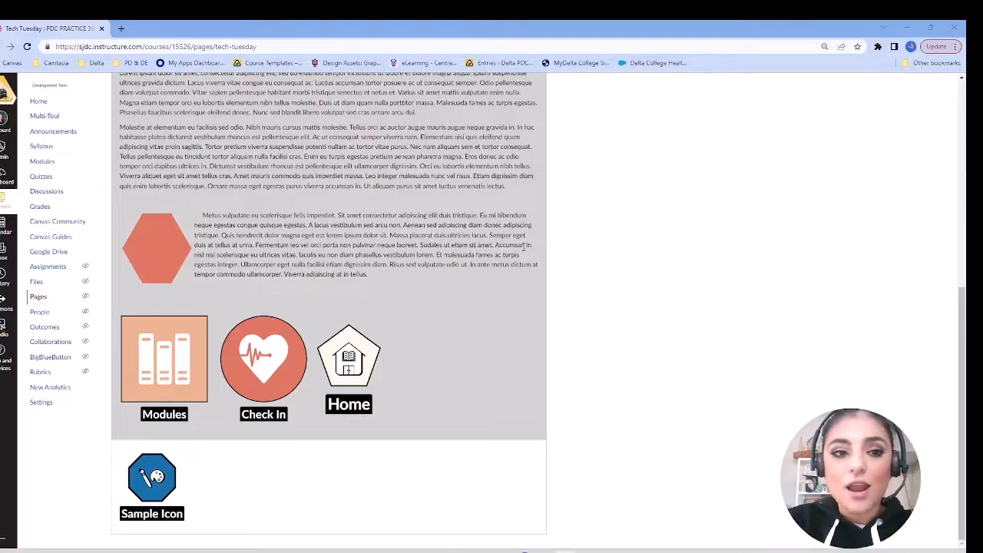
{"action": "scroll", "coordinate": [530, 261], "scroll_direction": "up", "scroll_amount": 2}
{"action": "scroll", "coordinate": [525, 249], "scroll_direction": "up", "scroll_amount": 3}
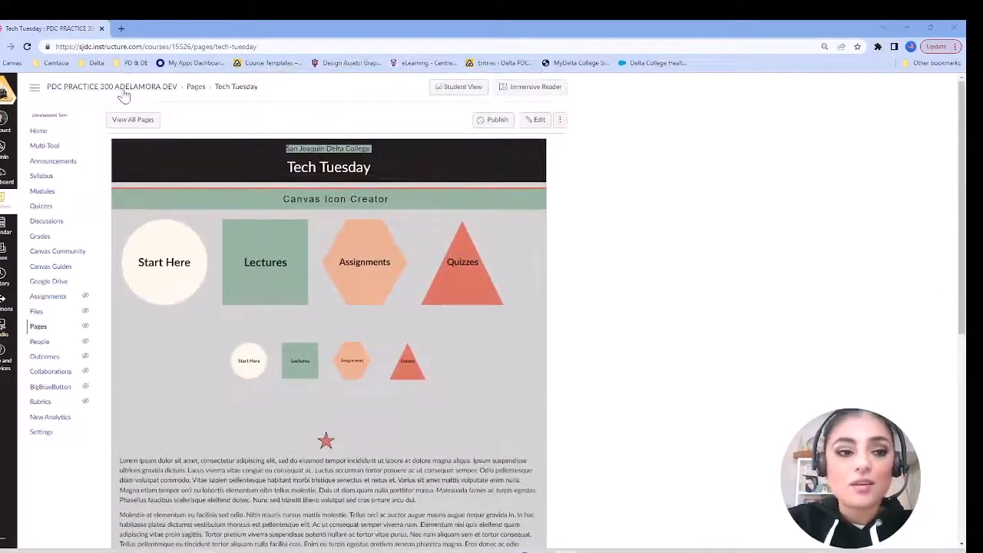
{"action": "left_click", "coordinate": [37, 328]}
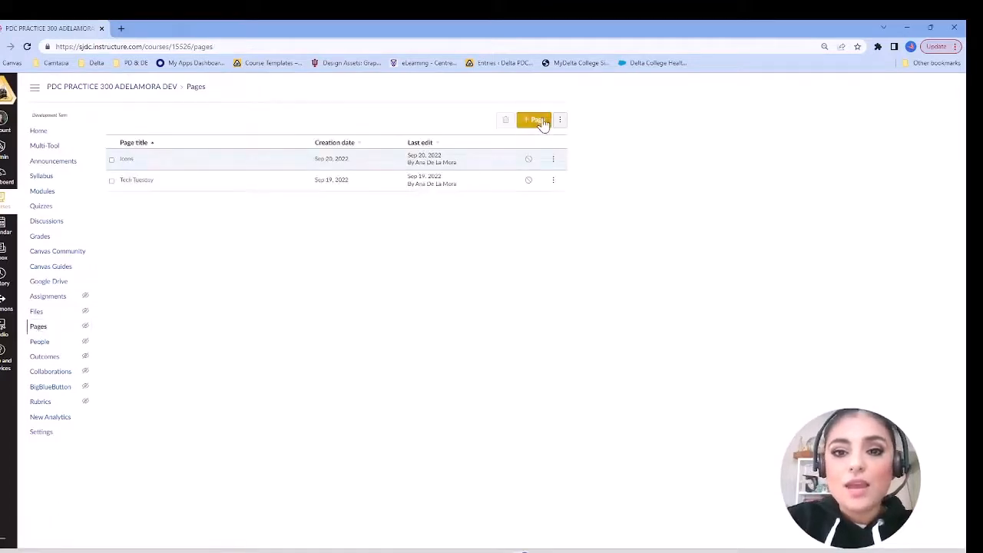
{"action": "left_click", "coordinate": [537, 122]}
{"action": "left_click", "coordinate": [202, 136]}
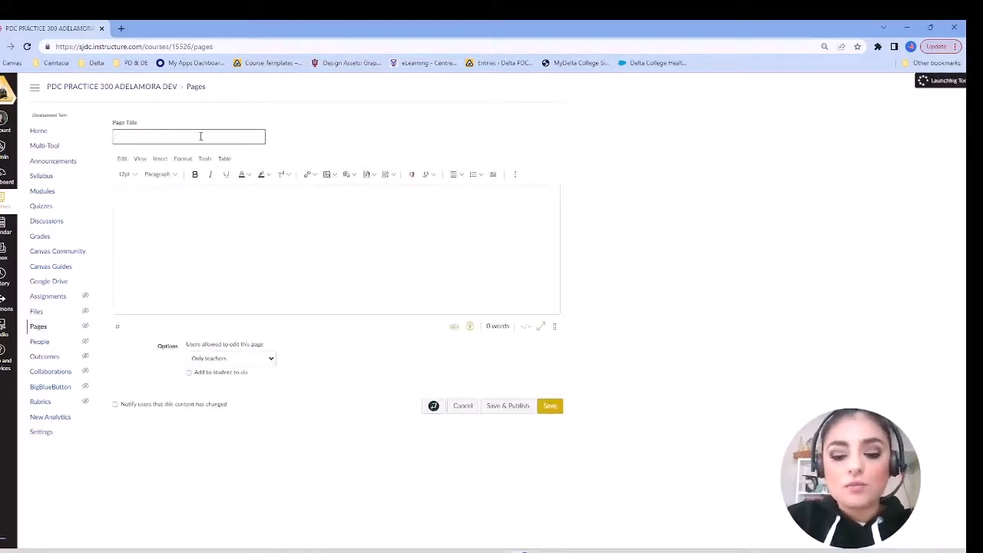
{"action": "type", "text": "Ico"}
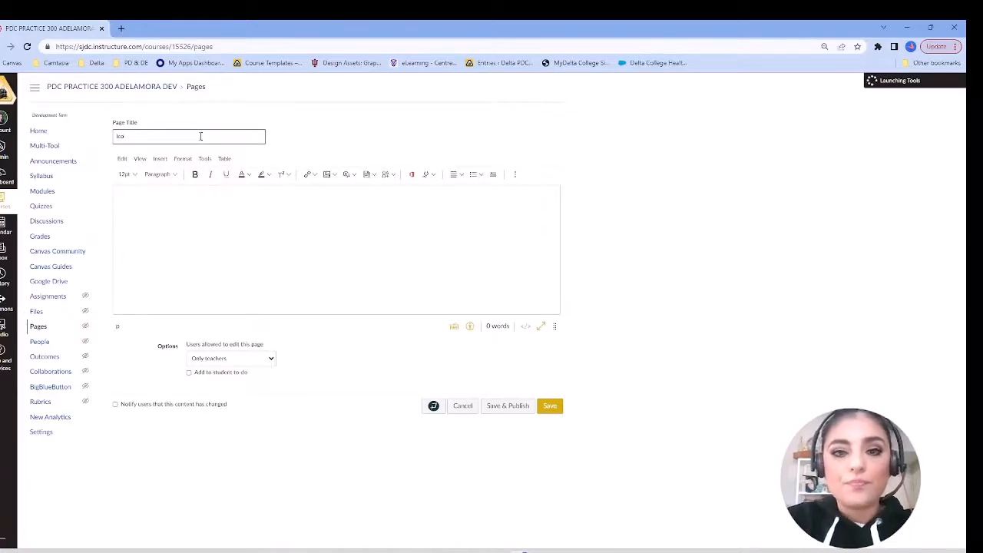
{"action": "type", "text": "ns 2"}
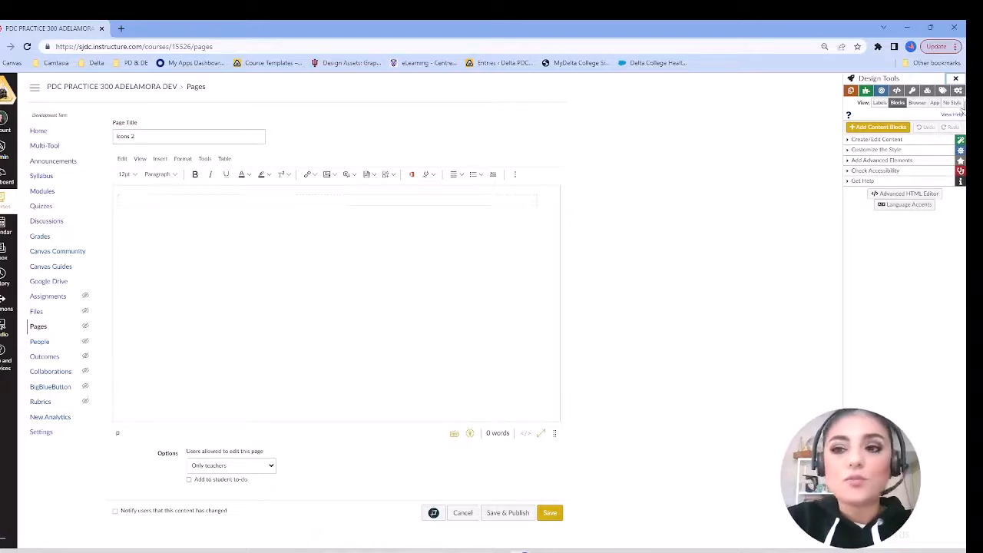
{"action": "left_click", "coordinate": [956, 80]}
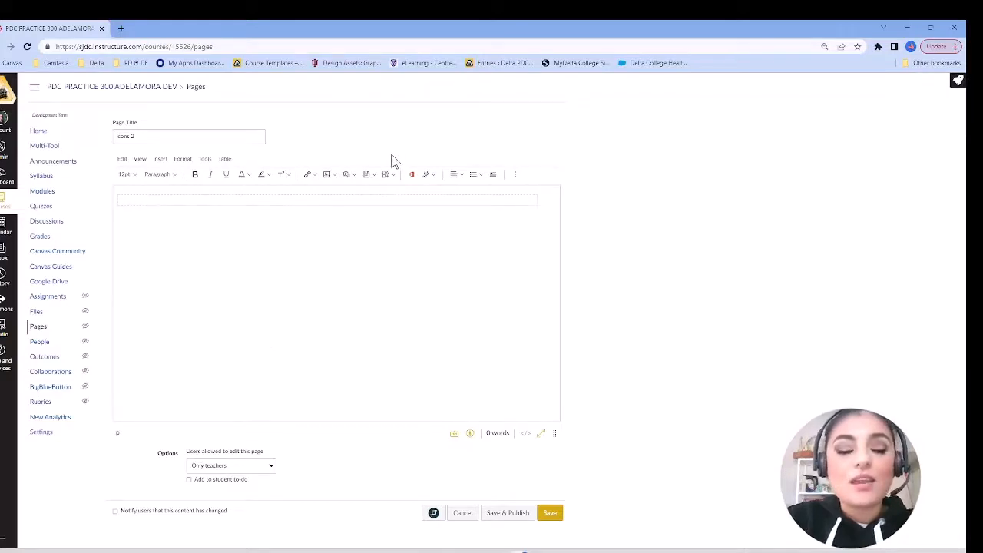
Step: Start creating a new Icon Maker icon in the empty body of the "Icons 2" page
{"action": "scroll", "coordinate": [392, 156], "scroll_direction": "up", "scroll_amount": 10}
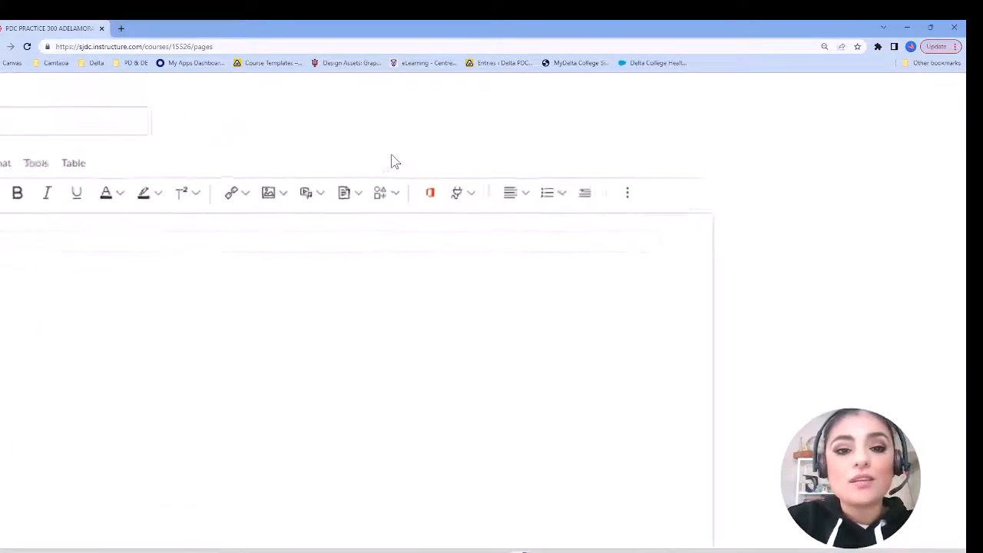
{"action": "scroll", "coordinate": [392, 161], "scroll_direction": "up", "scroll_amount": 3}
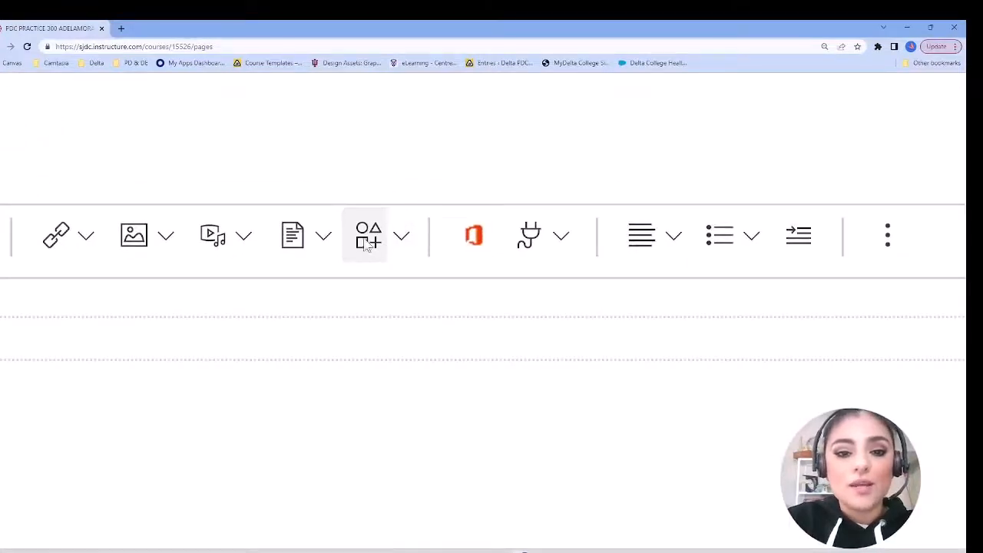
{"action": "left_click", "coordinate": [403, 238]}
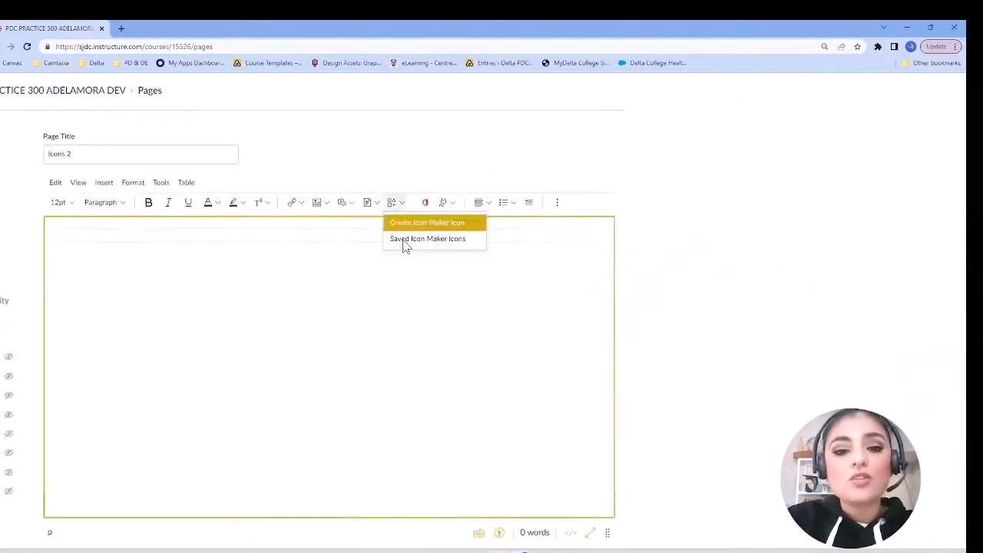
{"action": "left_click", "coordinate": [404, 226]}
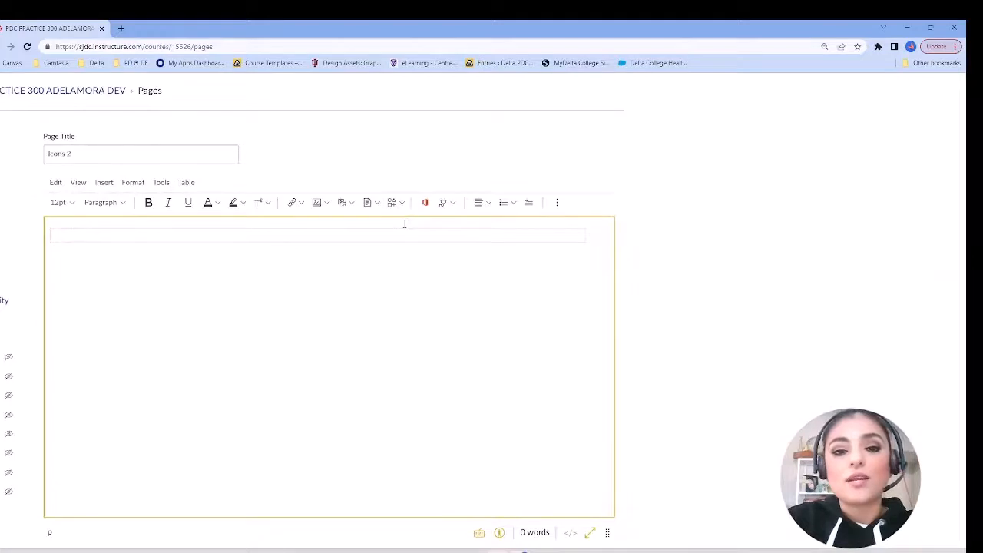
Step: Name the icon "Start Here" and give it the alt text "Start Here Button"
{"action": "scroll", "coordinate": [405, 224], "scroll_direction": "down", "scroll_amount": 3}
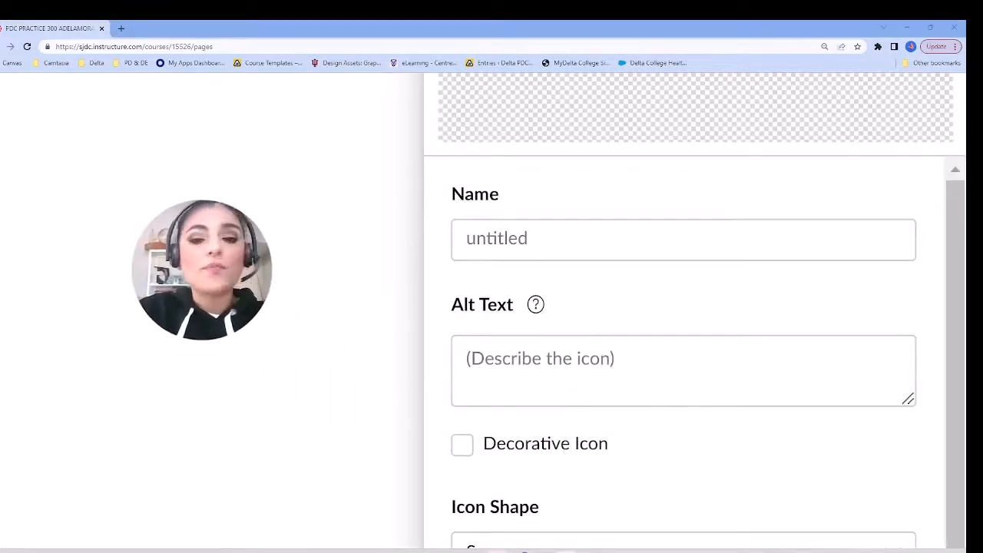
{"action": "left_click", "coordinate": [647, 247]}
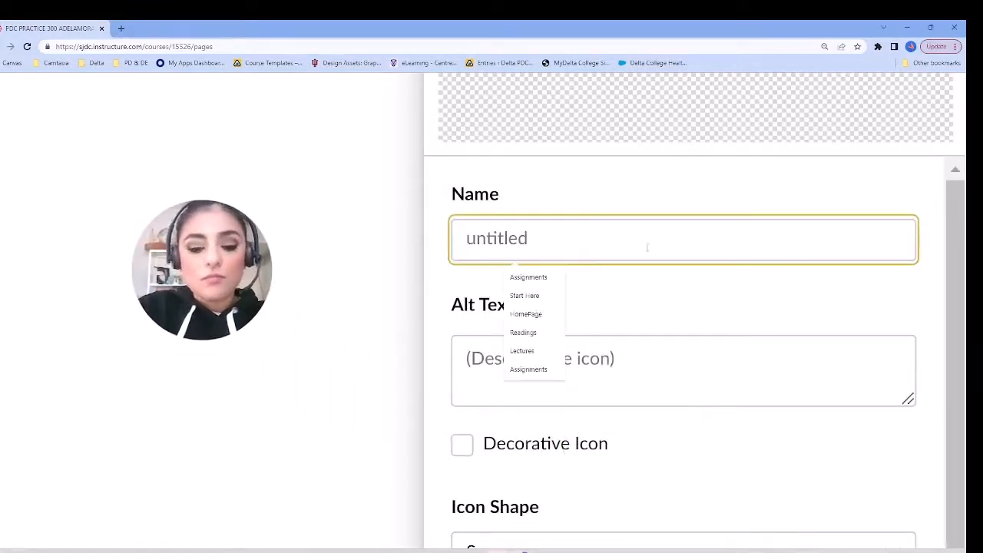
{"action": "type", "text": "Start Her"}
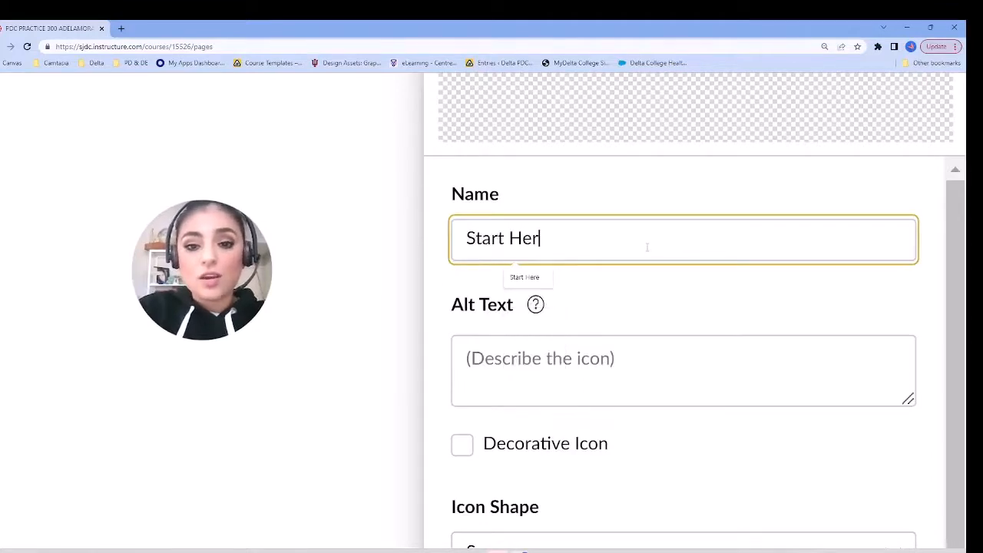
{"action": "type", "text": "e"}
{"action": "left_click", "coordinate": [626, 375]}
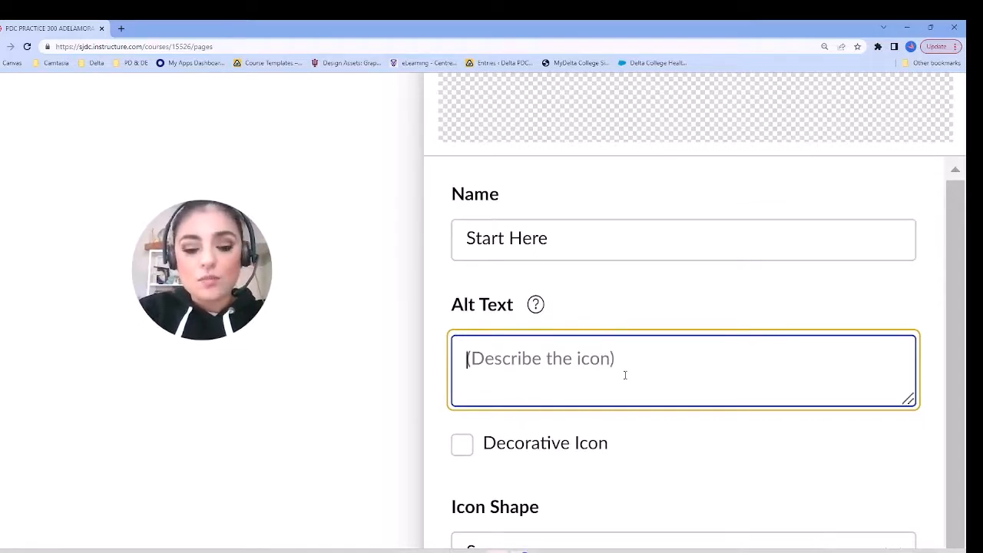
{"action": "type", "text": "St"}
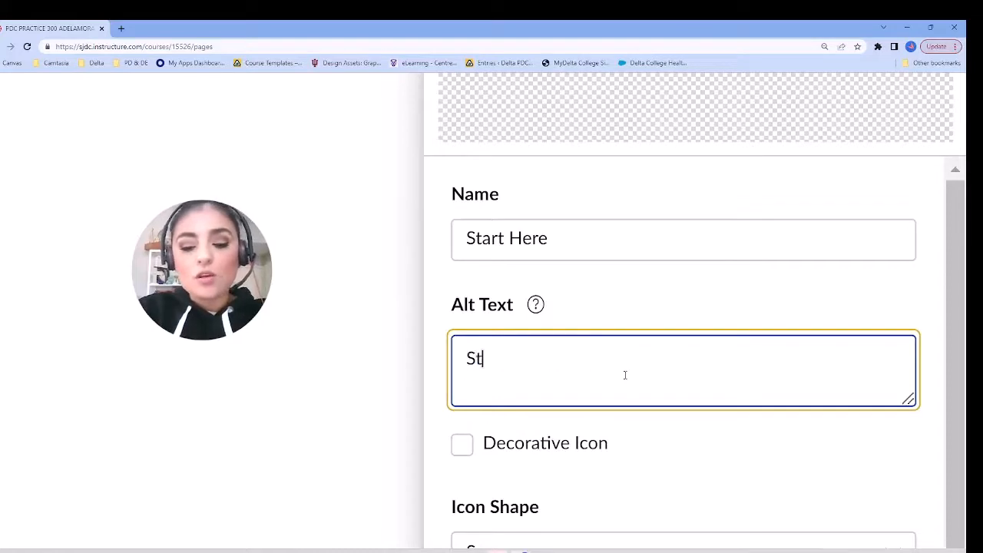
{"action": "type", "text": "art Here Button"}
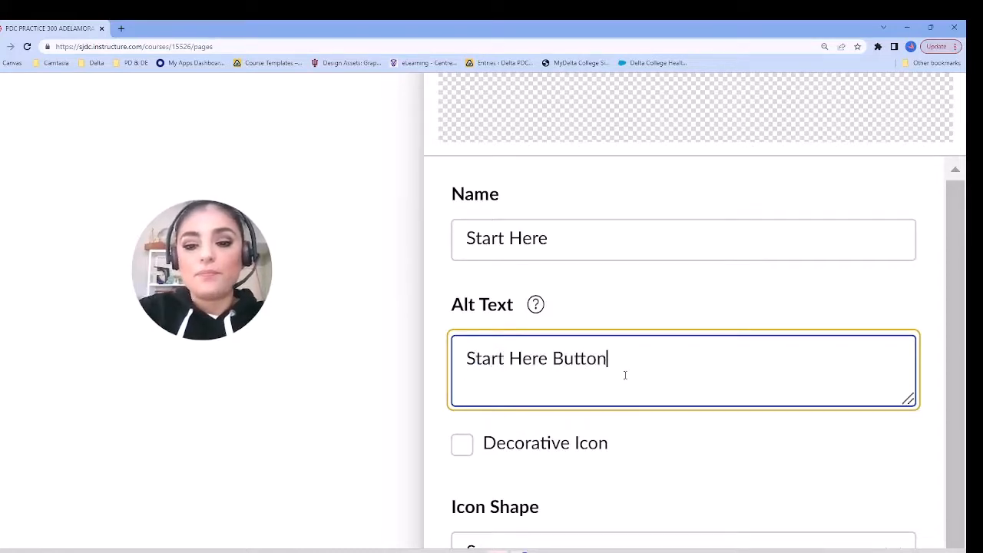
Step: Set the "Start Here" icon's shape to Circle
{"action": "scroll", "coordinate": [626, 375], "scroll_direction": "down", "scroll_amount": 1}
{"action": "scroll", "coordinate": [625, 375], "scroll_direction": "down", "scroll_amount": 2}
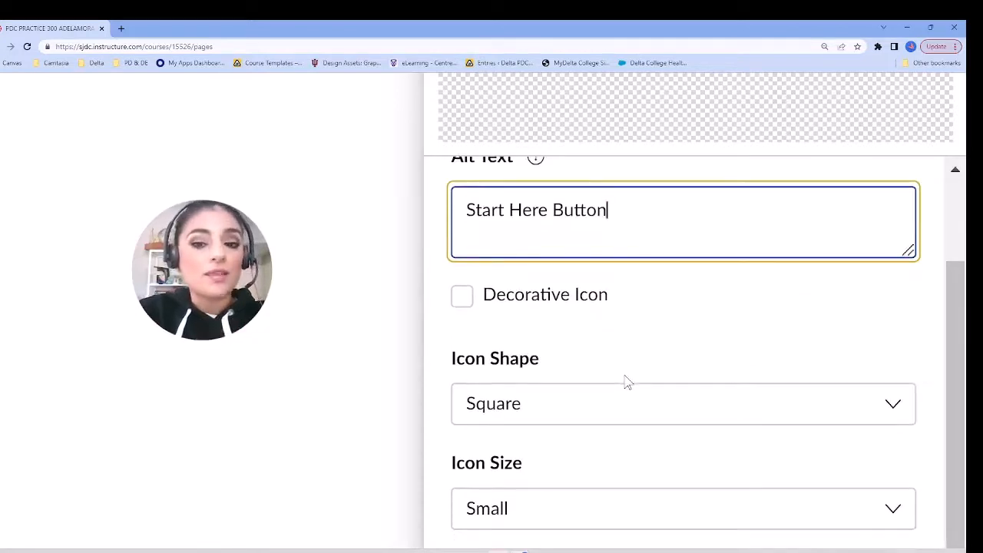
{"action": "scroll", "coordinate": [626, 382], "scroll_direction": "down", "scroll_amount": 1}
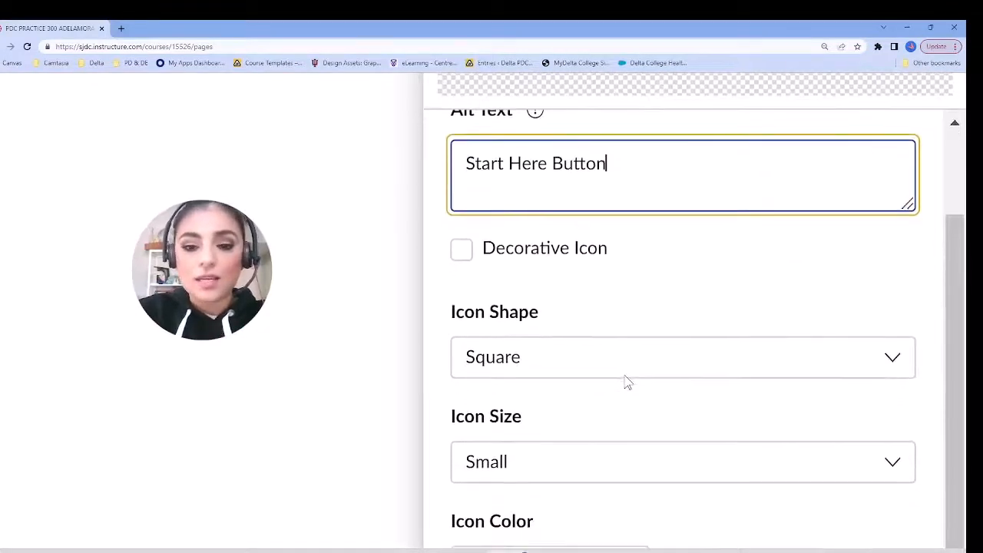
{"action": "scroll", "coordinate": [628, 382], "scroll_direction": "down", "scroll_amount": 1}
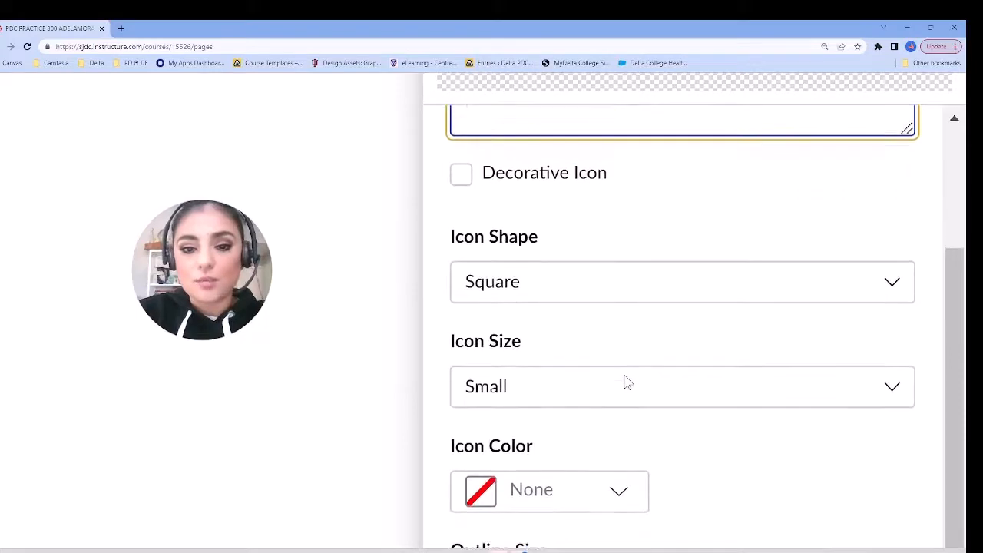
{"action": "scroll", "coordinate": [628, 383], "scroll_direction": "down", "scroll_amount": 3}
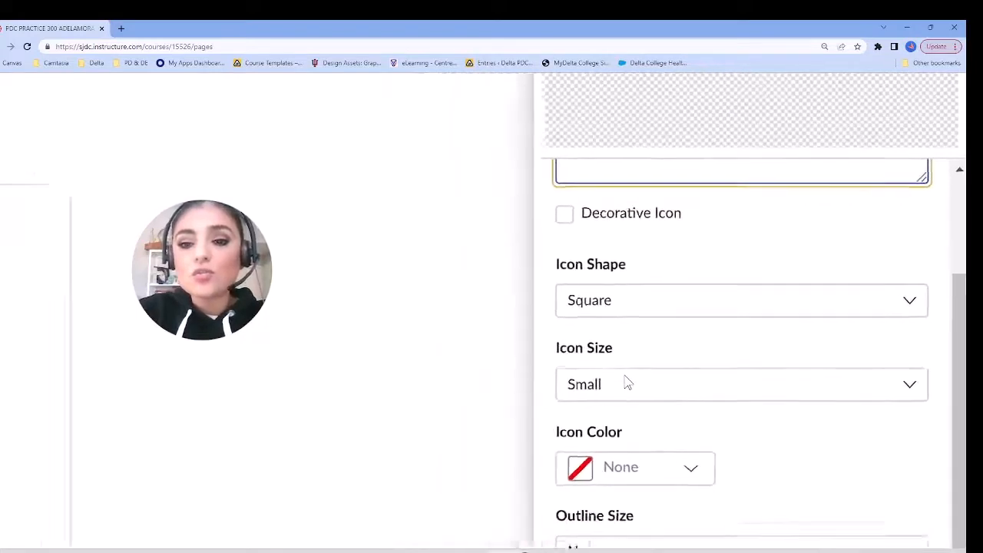
{"action": "scroll", "coordinate": [628, 383], "scroll_direction": "down", "scroll_amount": 1}
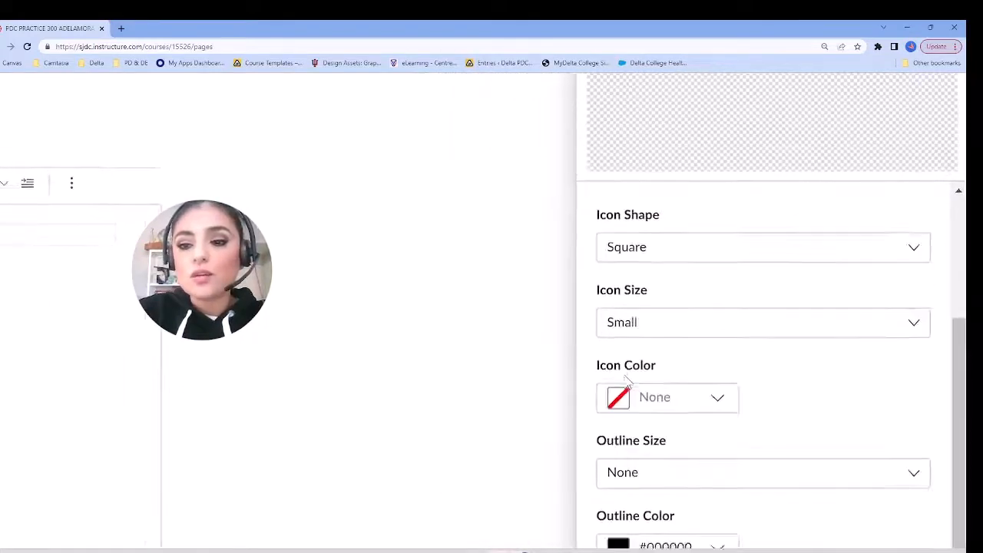
{"action": "left_click", "coordinate": [918, 237]}
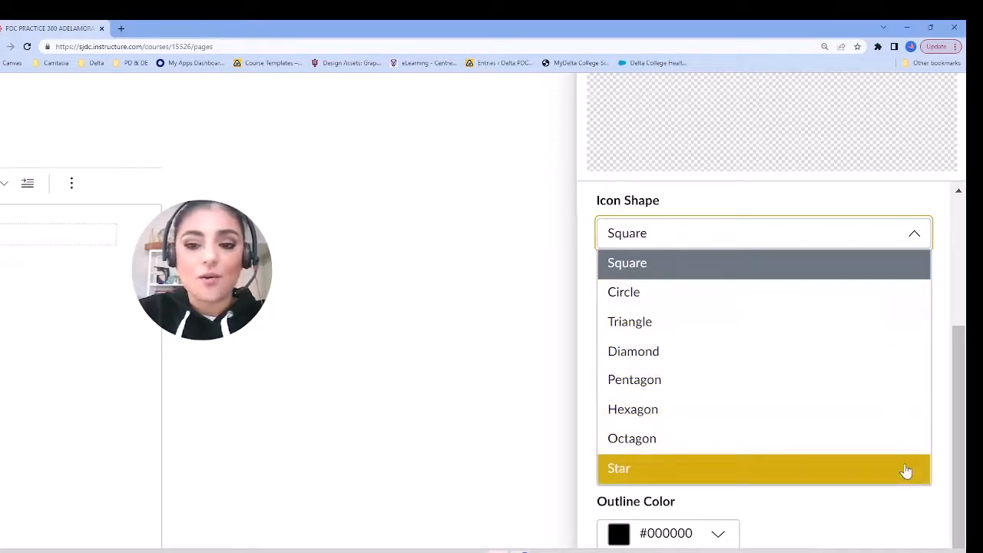
{"action": "left_click", "coordinate": [824, 303]}
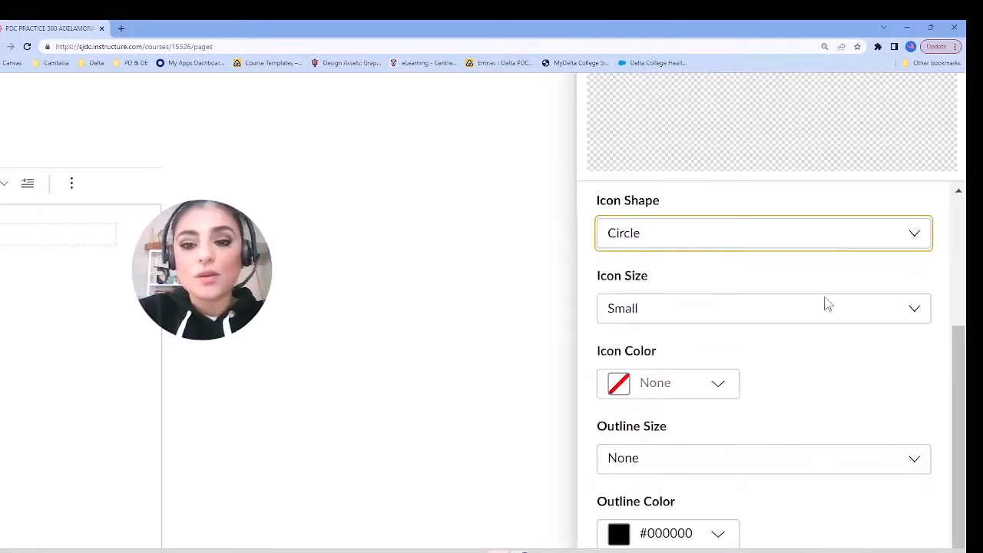
Step: Examine the size options available for the circular "Start Here" icon
{"action": "left_click_drag", "start_coordinate": [960, 343], "coordinate": [959, 330]}
{"action": "left_click", "coordinate": [898, 343]}
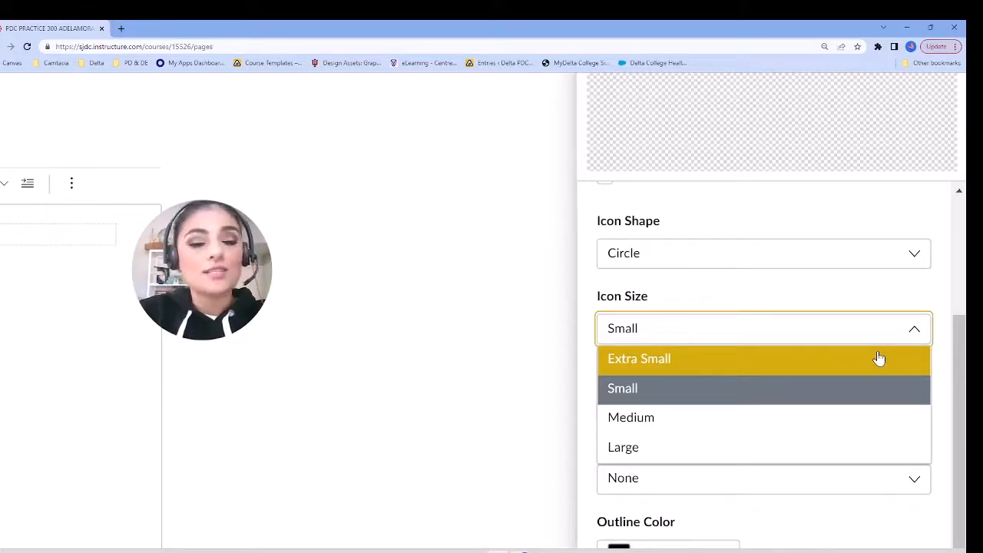
{"action": "right_click", "coordinate": [790, 459]}
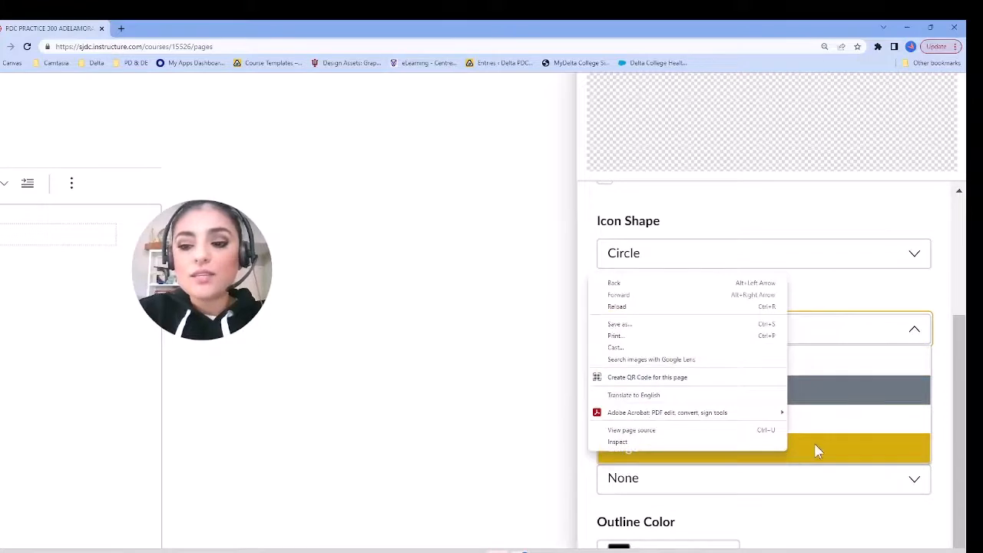
{"action": "key", "text": "Escape"}
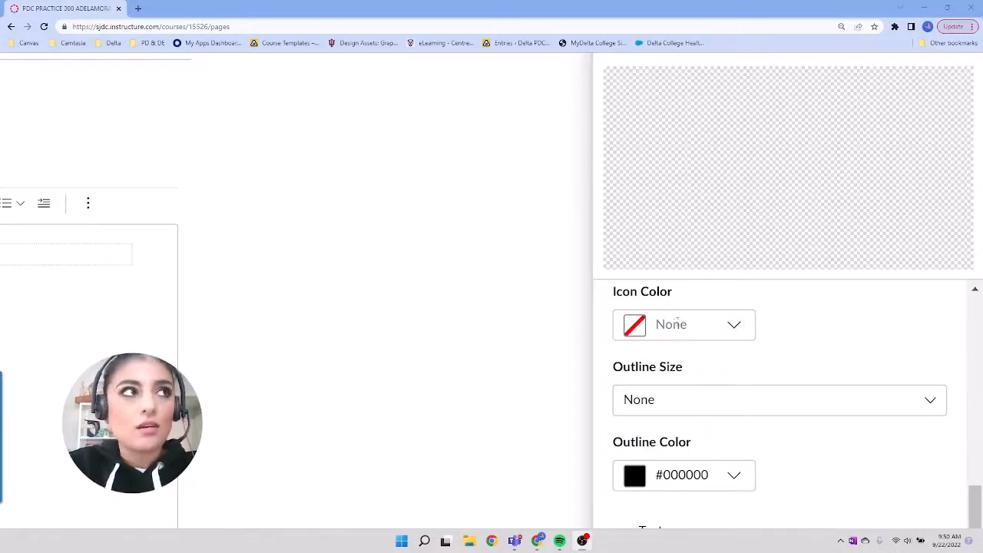
Step: Try the preset icon colors #06A3B7, #1770AB and #4554A4 on the circle
{"action": "left_click", "coordinate": [736, 327]}
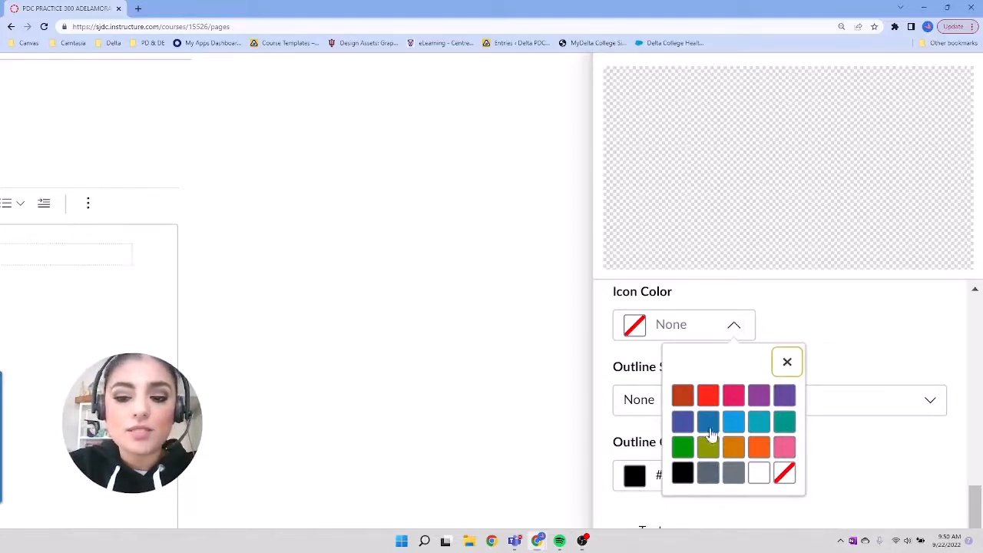
{"action": "left_click", "coordinate": [759, 422]}
{"action": "left_click", "coordinate": [733, 330]}
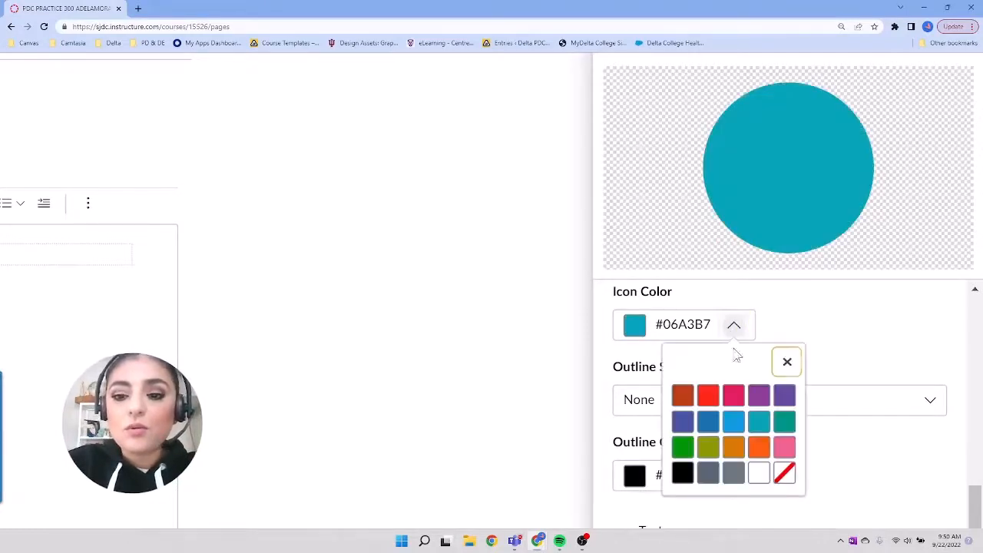
{"action": "left_click", "coordinate": [711, 427]}
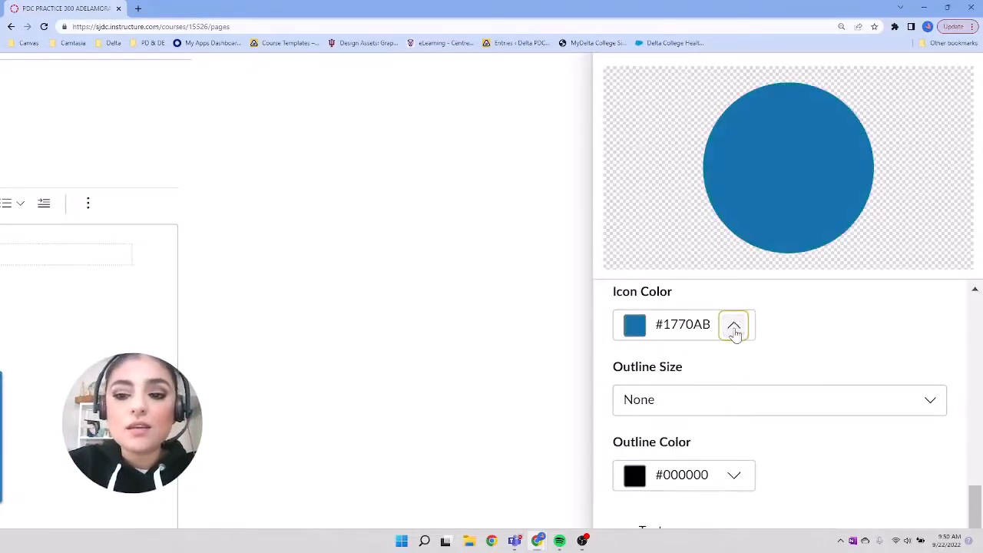
{"action": "left_click", "coordinate": [734, 325]}
{"action": "left_click", "coordinate": [686, 429]}
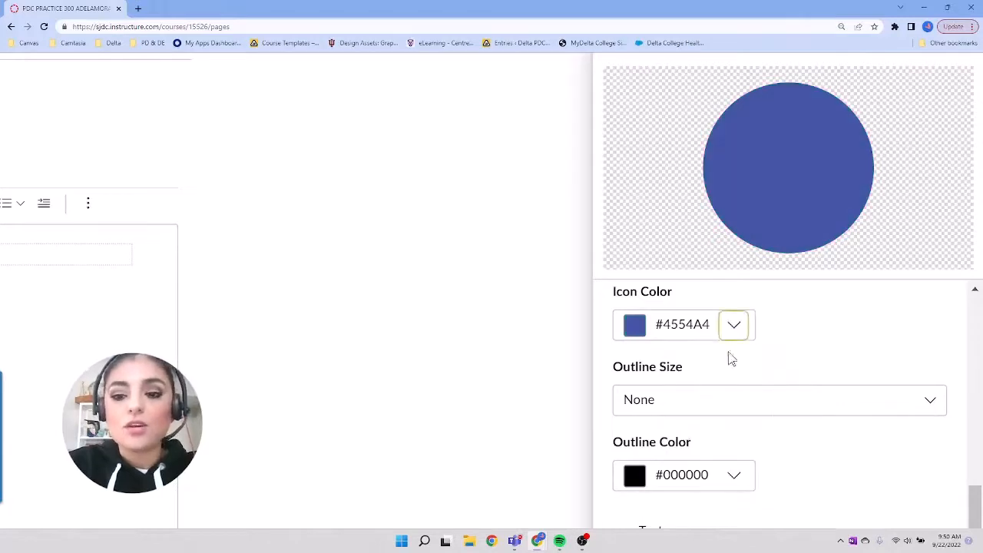
Step: Clear the circle's preset color and set its icon color to the custom hex value #114b47
{"action": "left_click", "coordinate": [790, 329]}
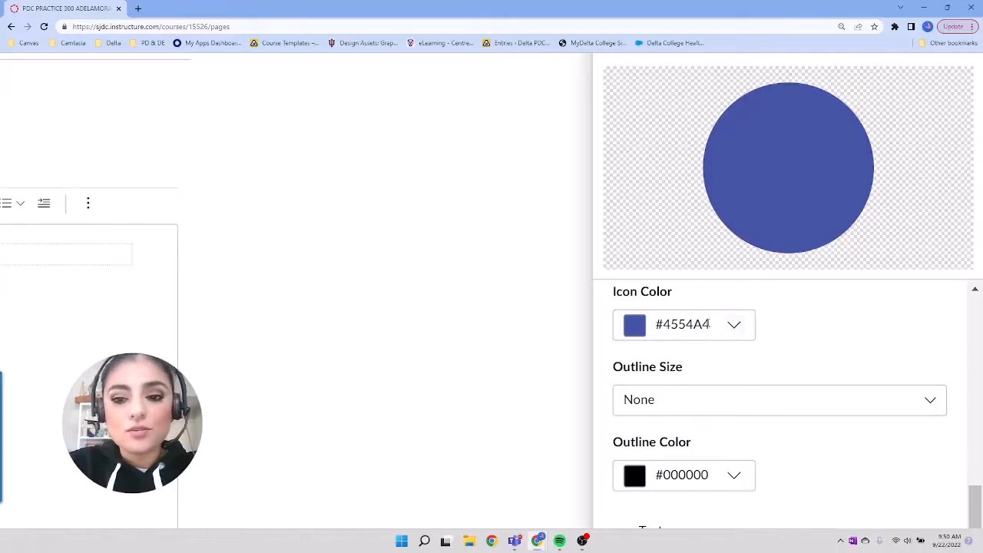
{"action": "left_click_drag", "start_coordinate": [711, 324], "coordinate": [654, 325]}
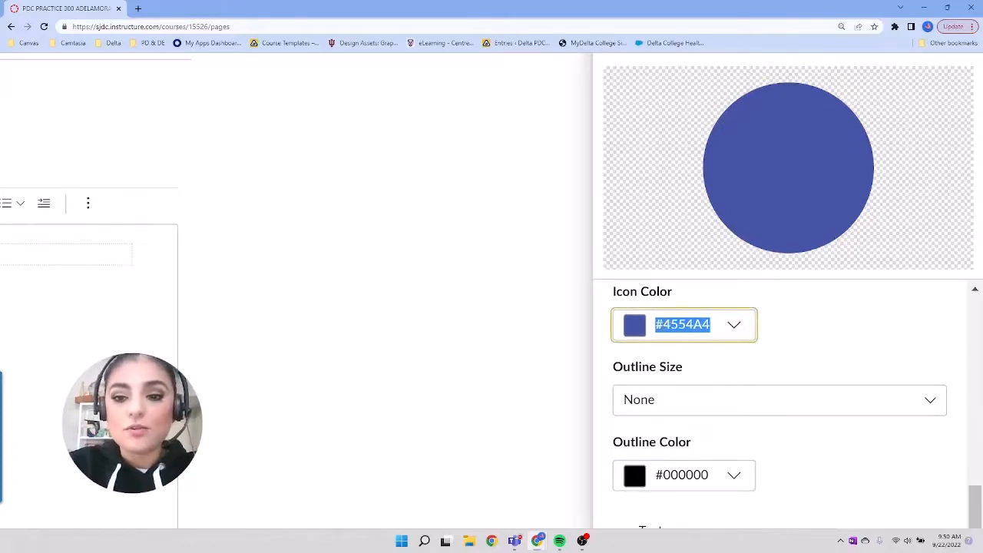
{"action": "key", "text": "BackSpace"}
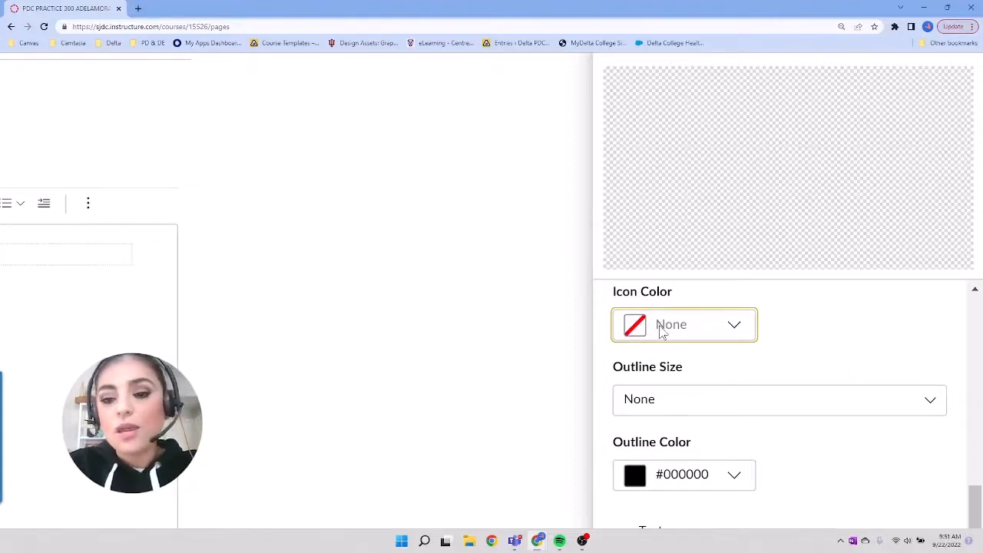
{"action": "left_click", "coordinate": [662, 329]}
{"action": "left_click", "coordinate": [707, 433]}
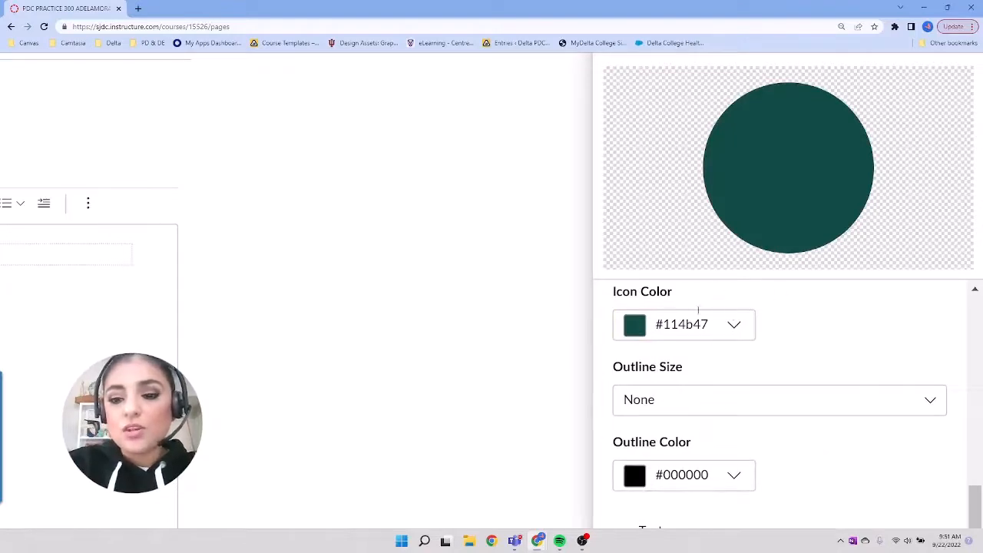
Step: Try the Small and Medium outlines on the circle, and set its outline size to Large
{"action": "scroll", "coordinate": [795, 332], "scroll_direction": "down", "scroll_amount": 1}
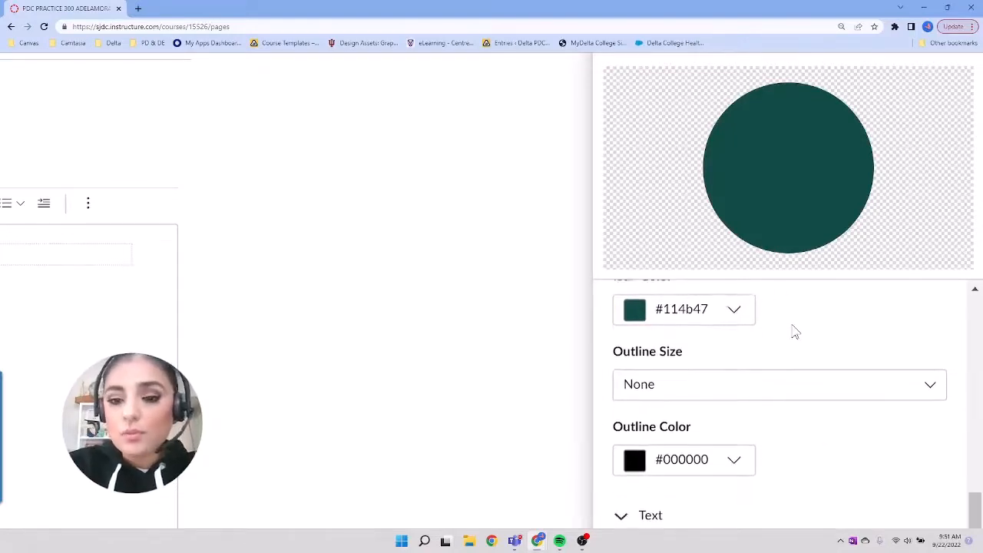
{"action": "scroll", "coordinate": [795, 332], "scroll_direction": "down", "scroll_amount": 2}
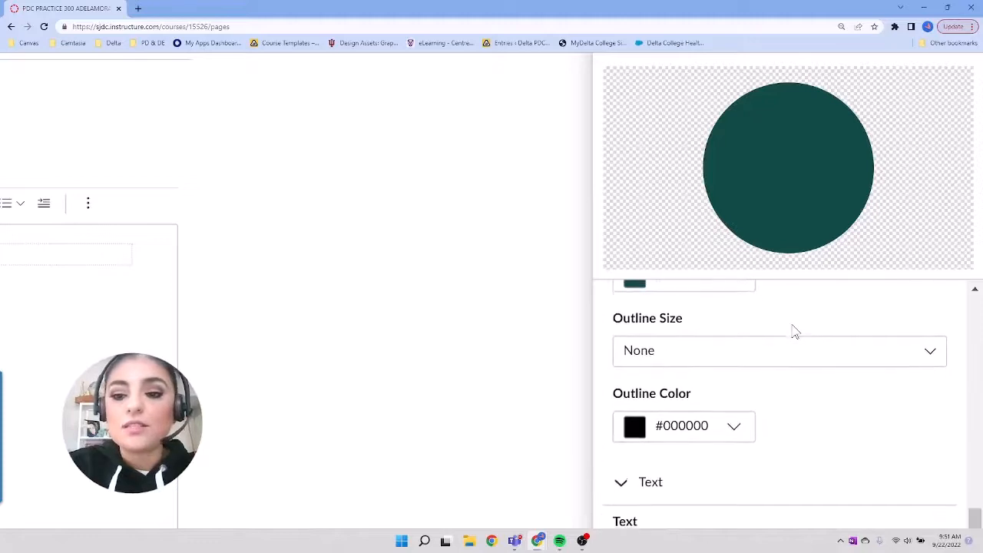
{"action": "left_click", "coordinate": [797, 337]}
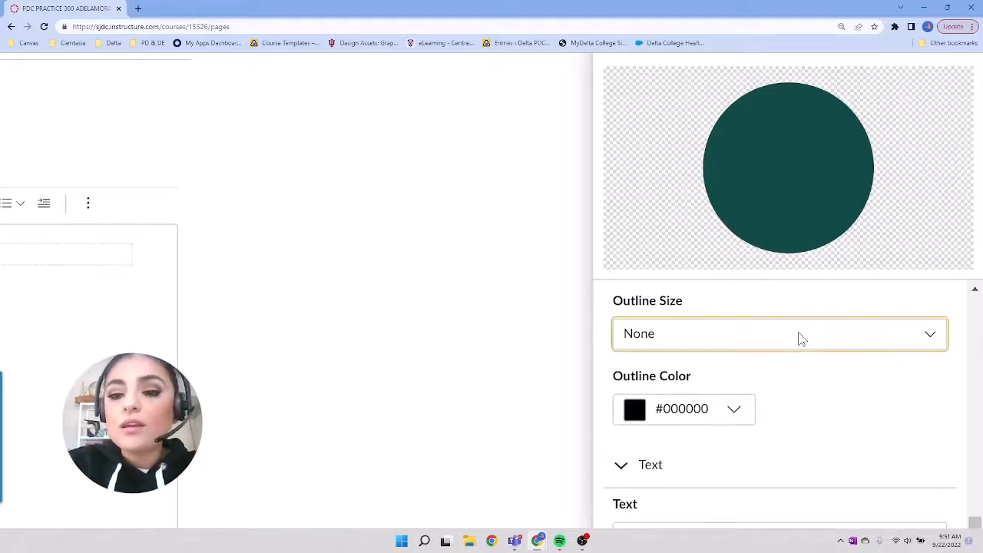
{"action": "left_click", "coordinate": [783, 395]}
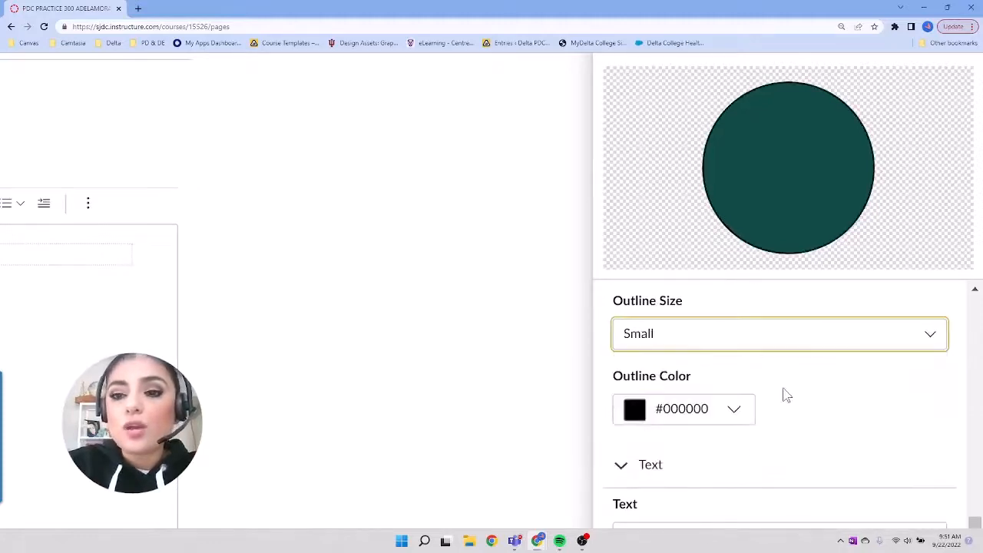
{"action": "left_click", "coordinate": [780, 338]}
{"action": "left_click", "coordinate": [769, 424]}
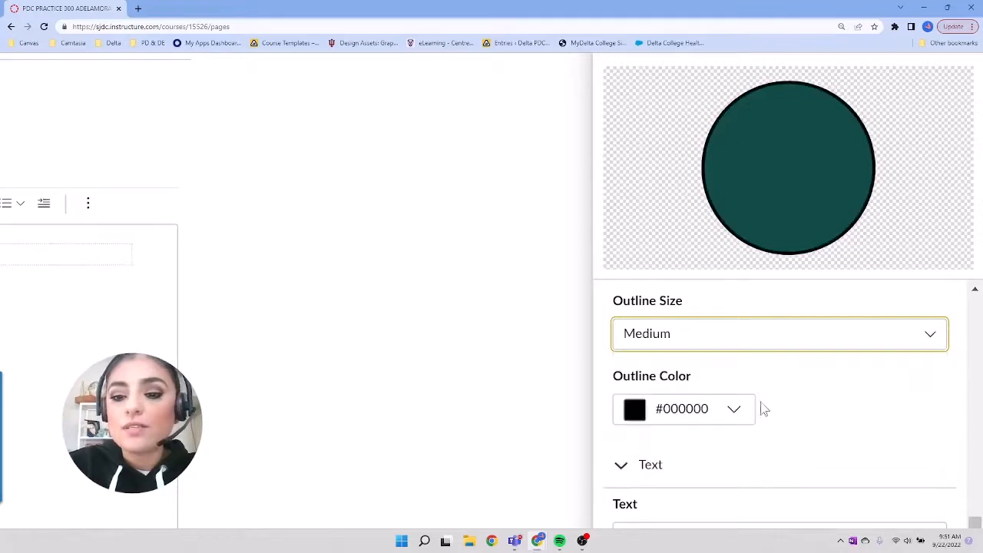
{"action": "left_click", "coordinate": [758, 338]}
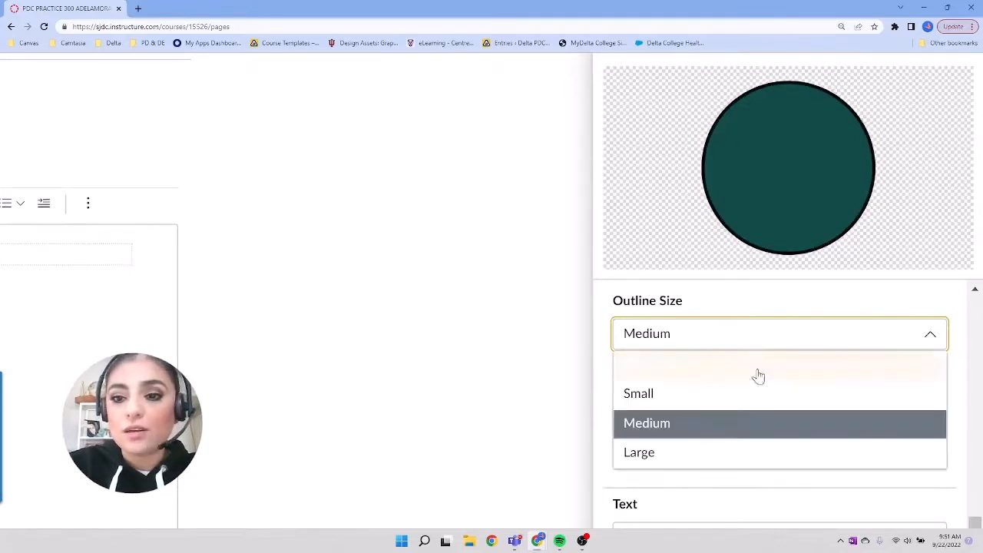
{"action": "left_click", "coordinate": [746, 455]}
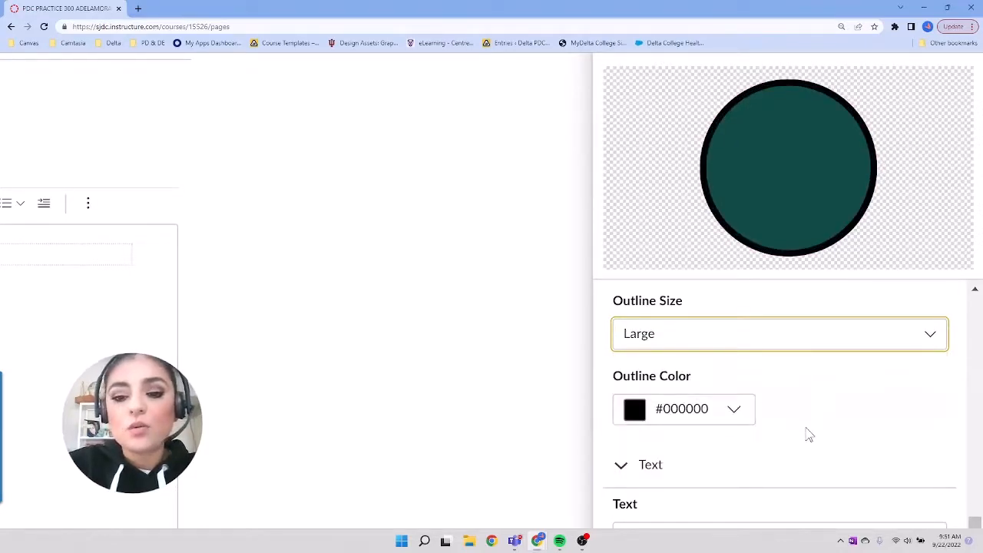
Step: Add the text "Start Here" to the circular icon
{"action": "scroll", "coordinate": [807, 428], "scroll_direction": "down", "scroll_amount": 2}
{"action": "scroll", "coordinate": [807, 427], "scroll_direction": "down", "scroll_amount": 2}
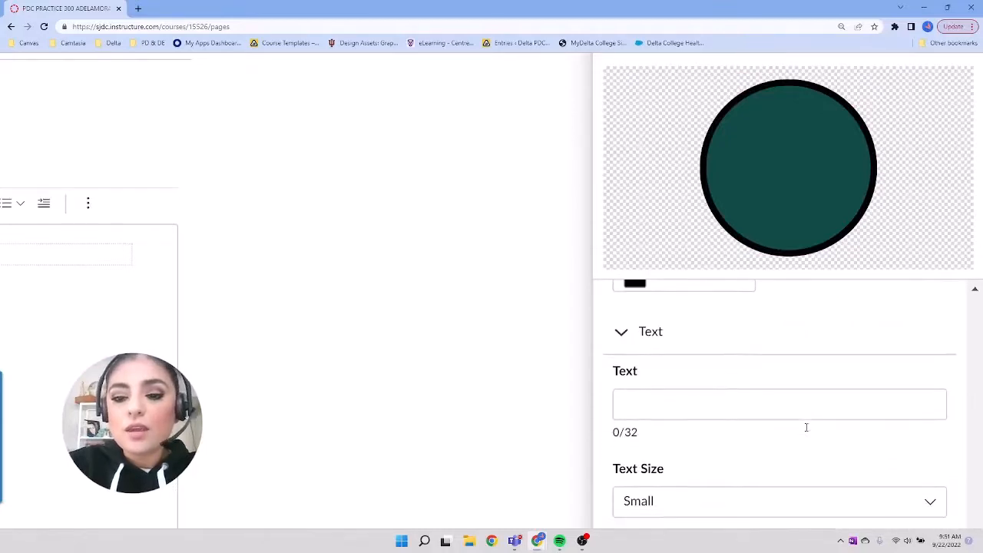
{"action": "scroll", "coordinate": [807, 433], "scroll_direction": "down", "scroll_amount": 1}
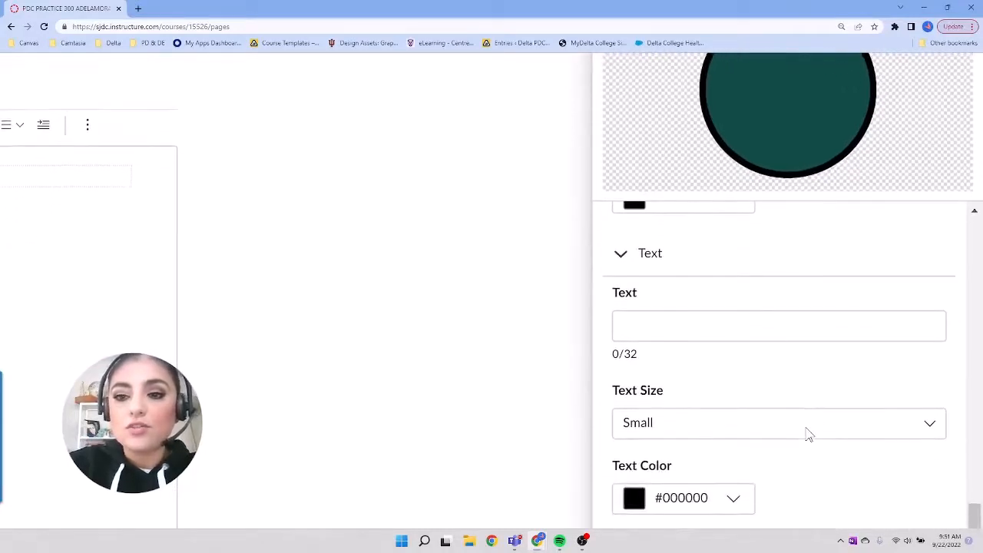
{"action": "left_click", "coordinate": [728, 332]}
{"action": "type", "text": "Sta"}
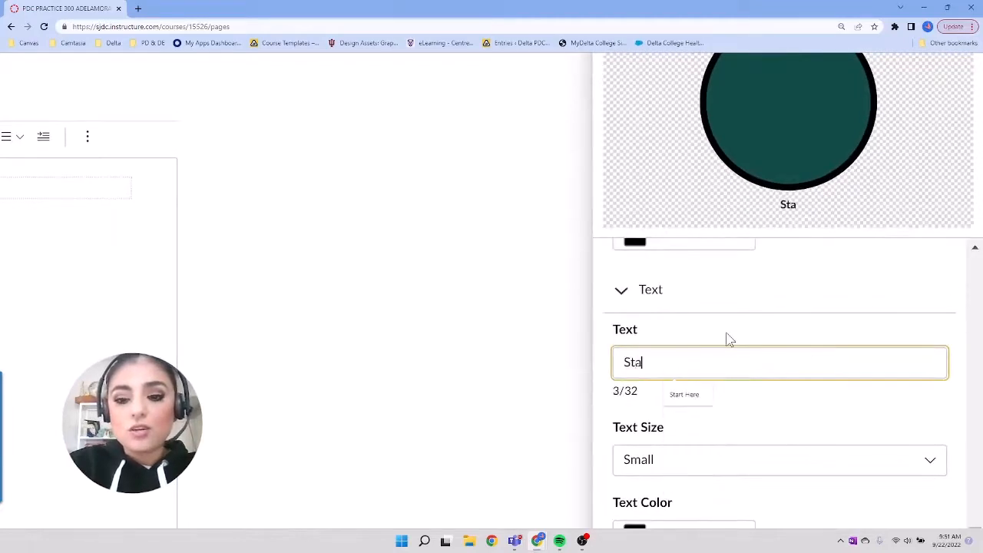
{"action": "type", "text": "rt Here"}
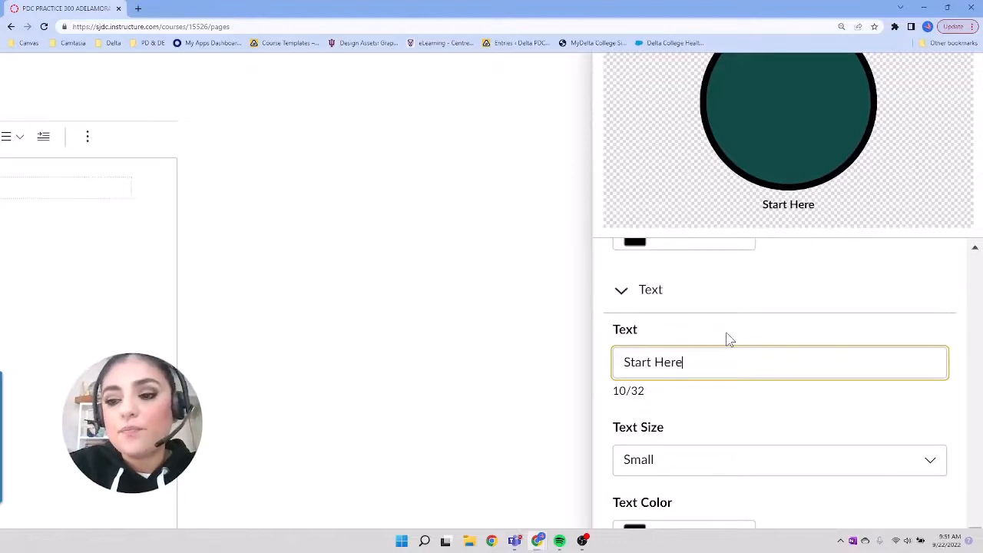
Step: Try the Medium and Large text sizes on the icon's label, and set its text size to Extra Large
{"action": "scroll", "coordinate": [860, 407], "scroll_direction": "down", "scroll_amount": 2}
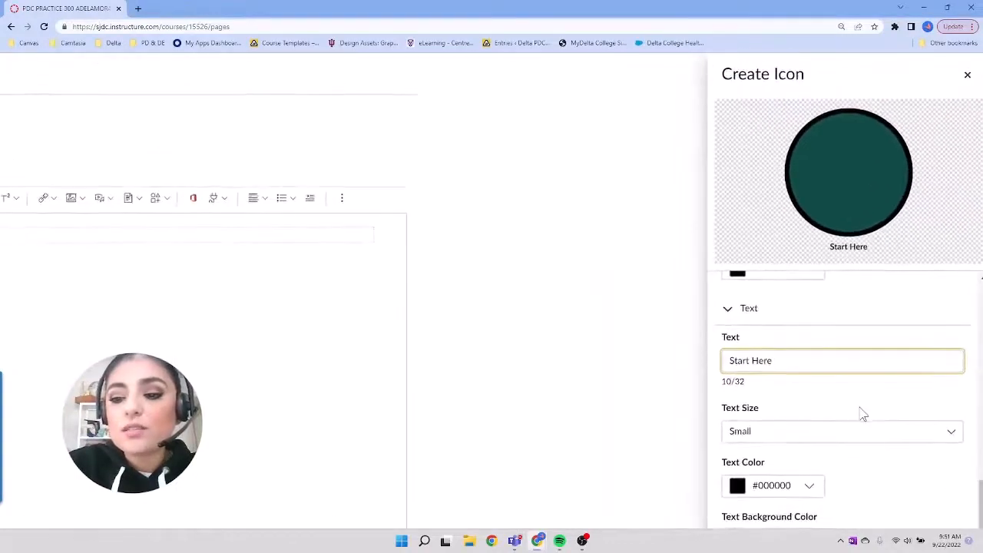
{"action": "left_click", "coordinate": [862, 415]}
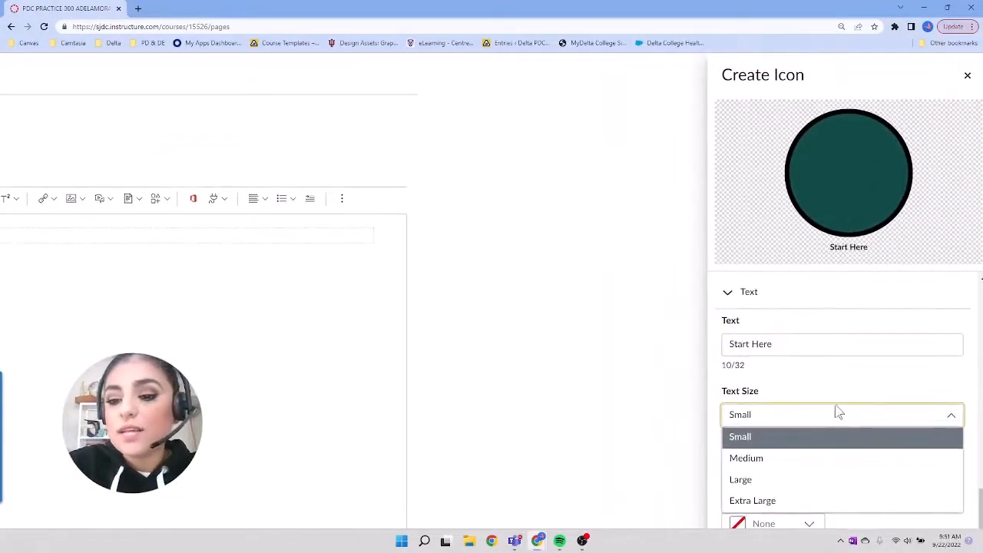
{"action": "left_click", "coordinate": [813, 461]}
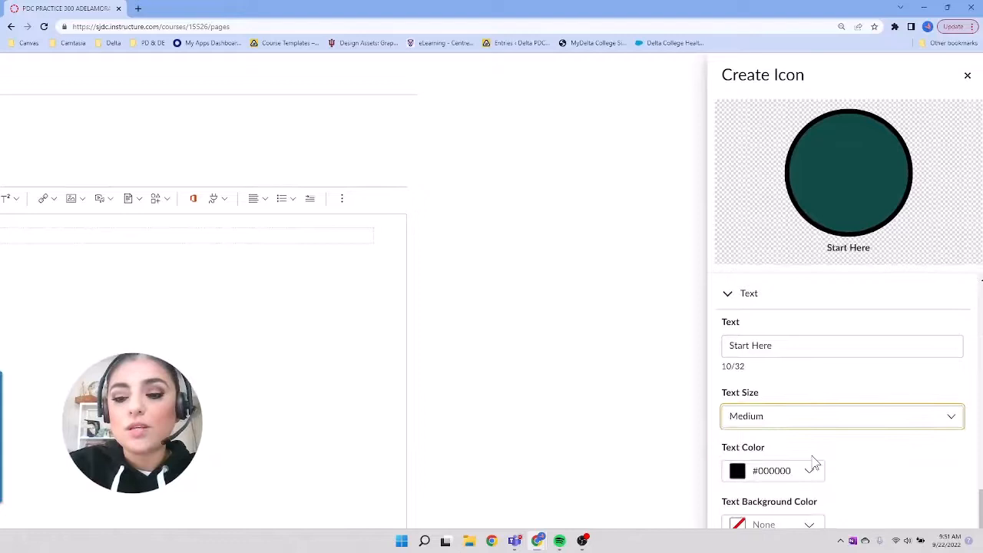
{"action": "left_click", "coordinate": [807, 415]}
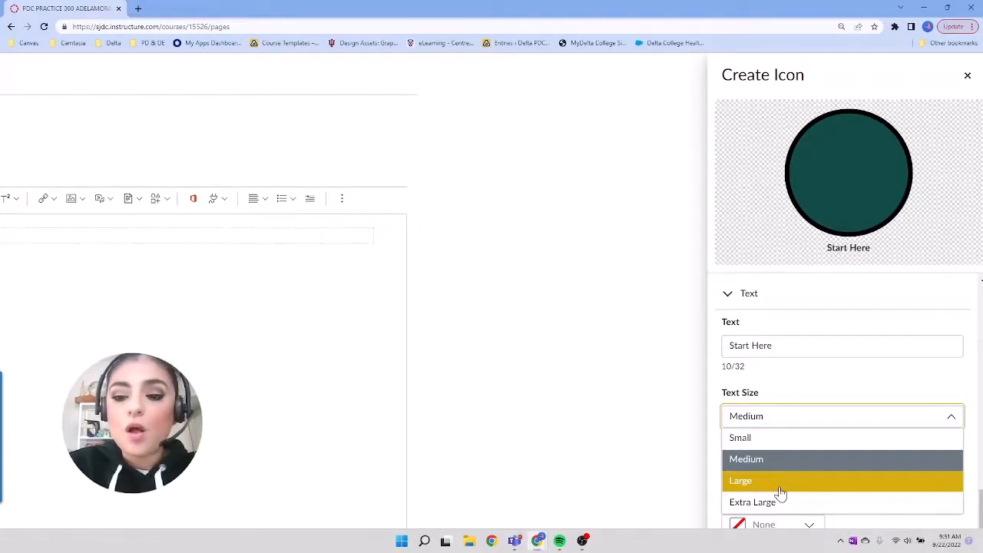
{"action": "left_click", "coordinate": [779, 482]}
{"action": "left_click", "coordinate": [792, 427]}
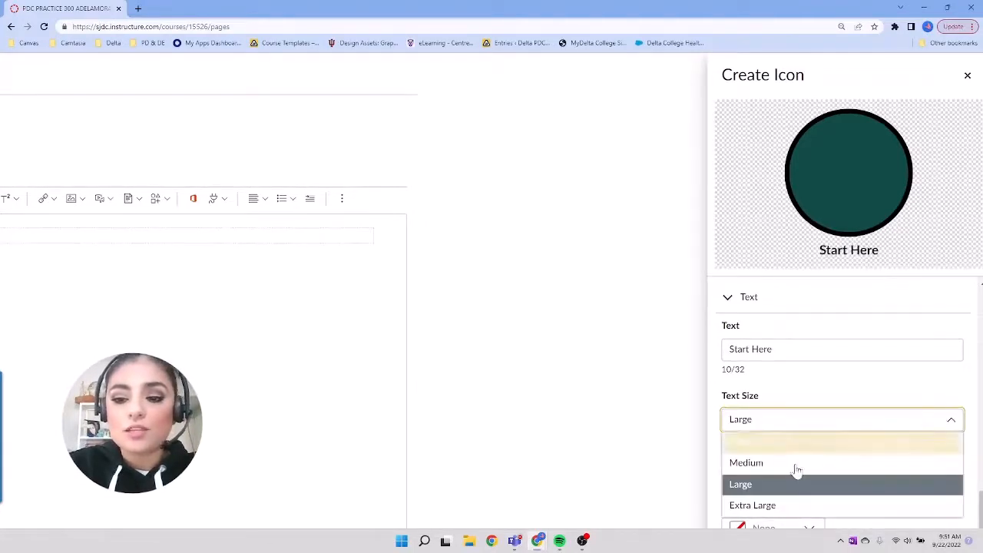
{"action": "left_click", "coordinate": [795, 511]}
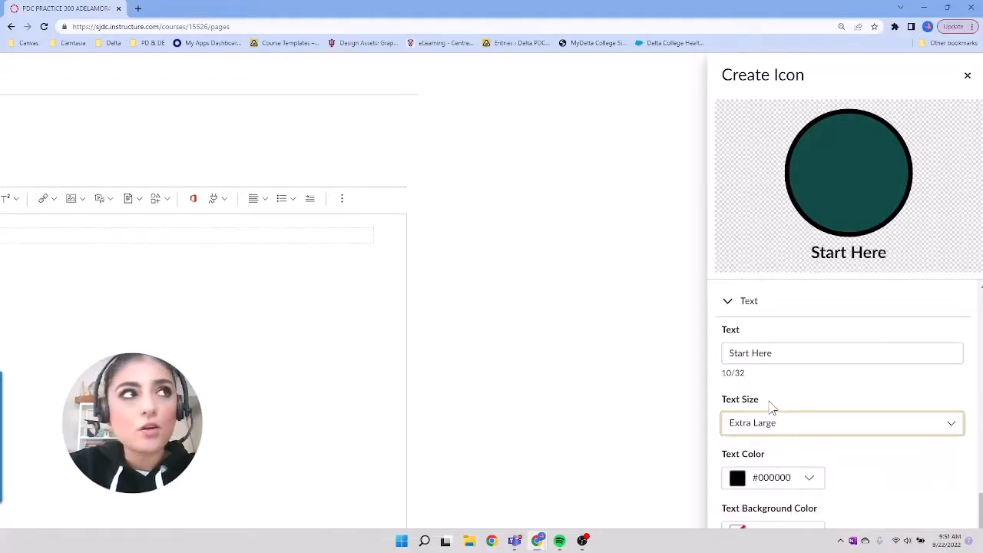
Step: Set the "Start Here" label's text color to white, #FFFFFF
{"action": "scroll", "coordinate": [826, 430], "scroll_direction": "down", "scroll_amount": 1}
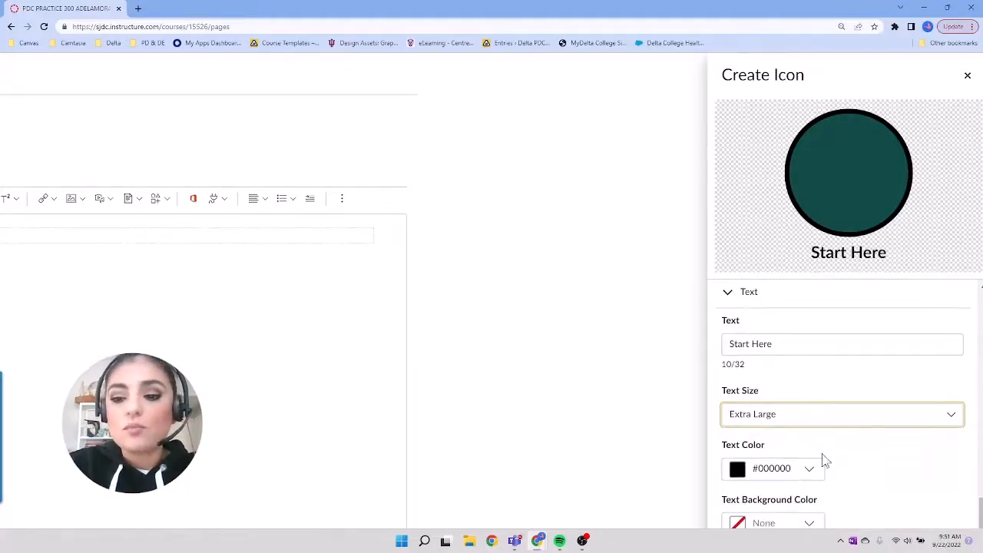
{"action": "left_click", "coordinate": [813, 476]}
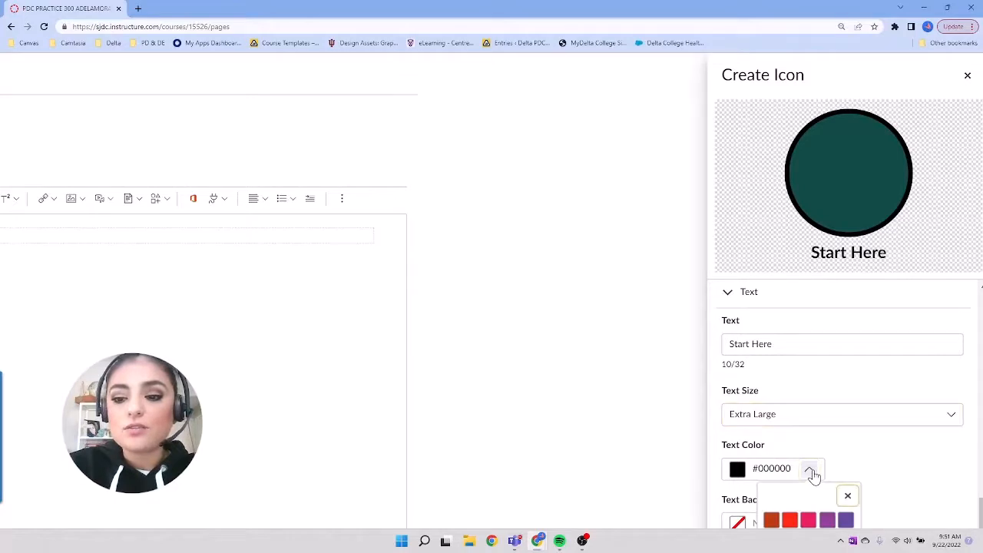
{"action": "scroll", "coordinate": [907, 455], "scroll_direction": "down", "scroll_amount": 2}
{"action": "scroll", "coordinate": [906, 449], "scroll_direction": "down", "scroll_amount": 2}
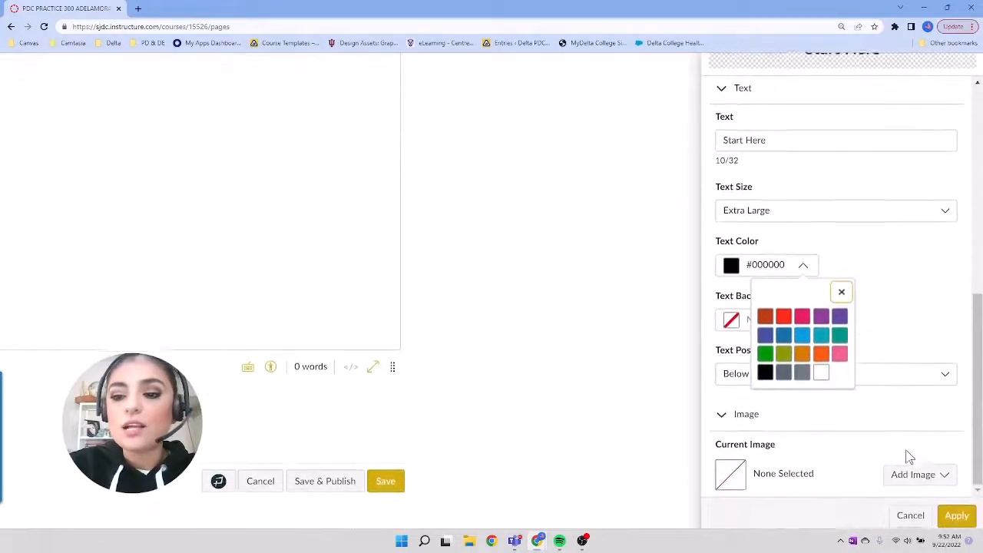
{"action": "left_click", "coordinate": [821, 372]}
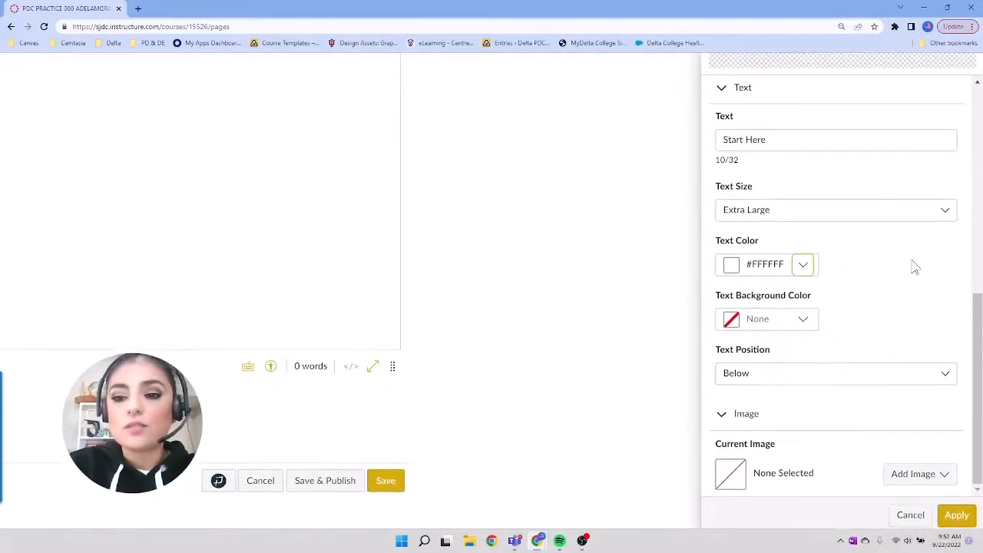
Step: Compare the Middle and Bottom Third text positions, keep the label at Middle, and apply the icon to the Icons 2 page
{"action": "scroll", "coordinate": [915, 266], "scroll_direction": "down", "scroll_amount": 3}
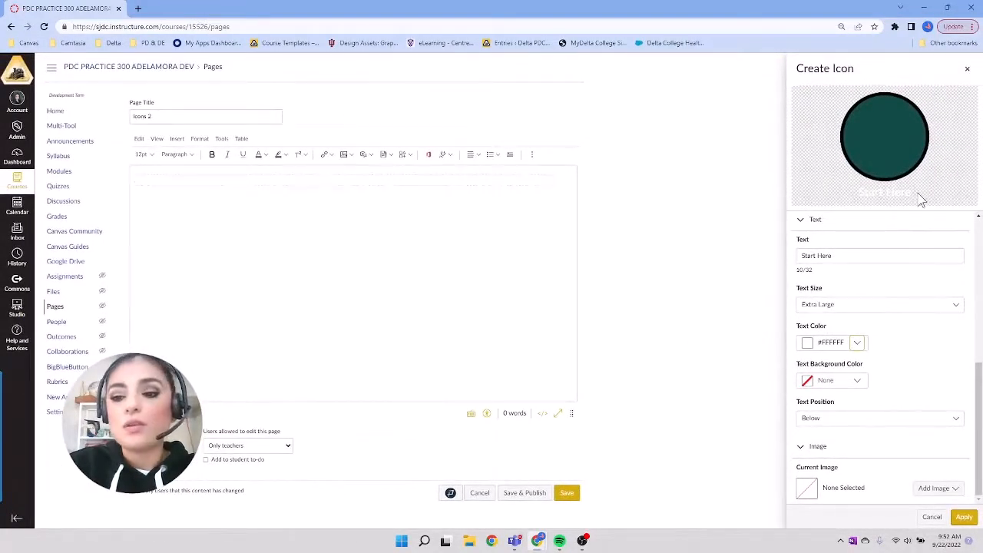
{"action": "left_click", "coordinate": [956, 423]}
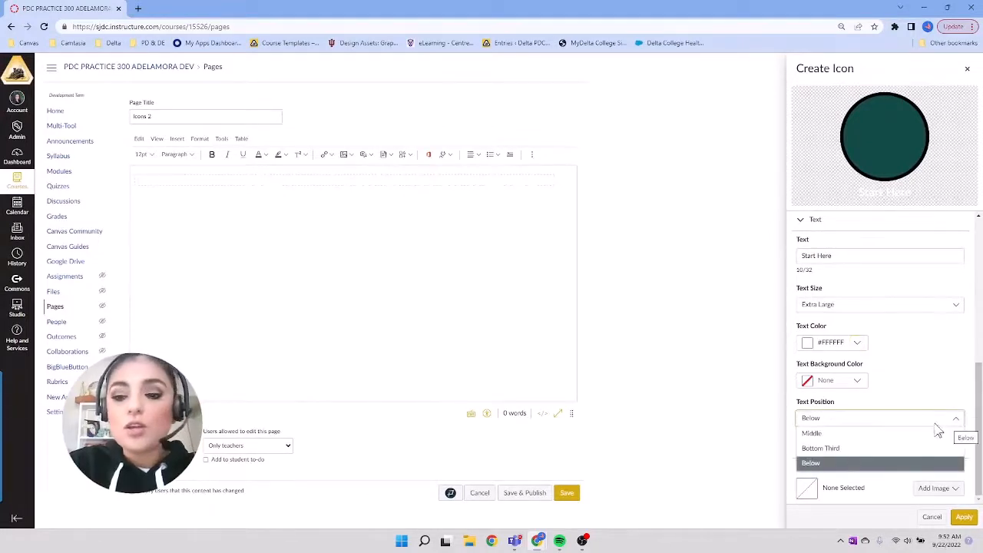
{"action": "left_click", "coordinate": [905, 435]}
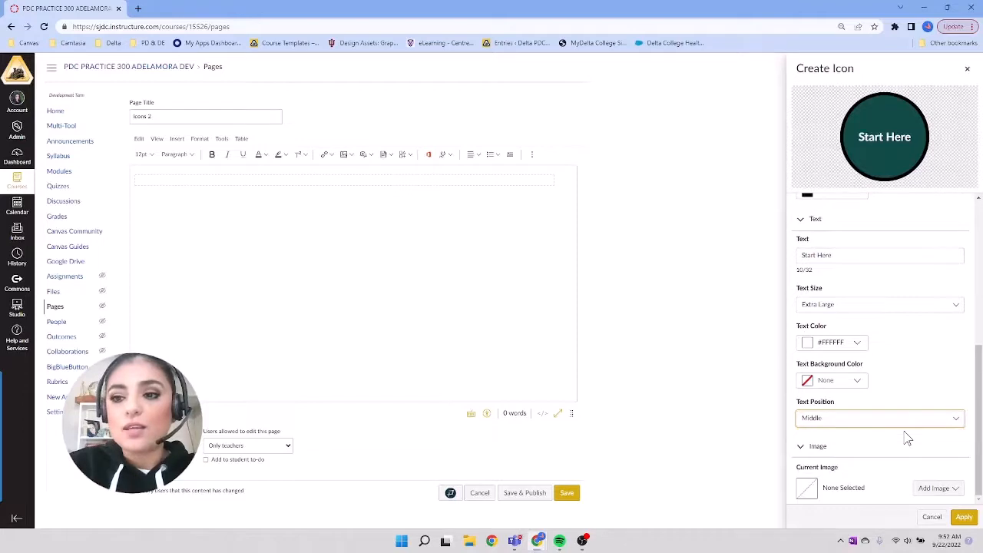
{"action": "left_click", "coordinate": [899, 421]}
{"action": "left_click", "coordinate": [891, 451]}
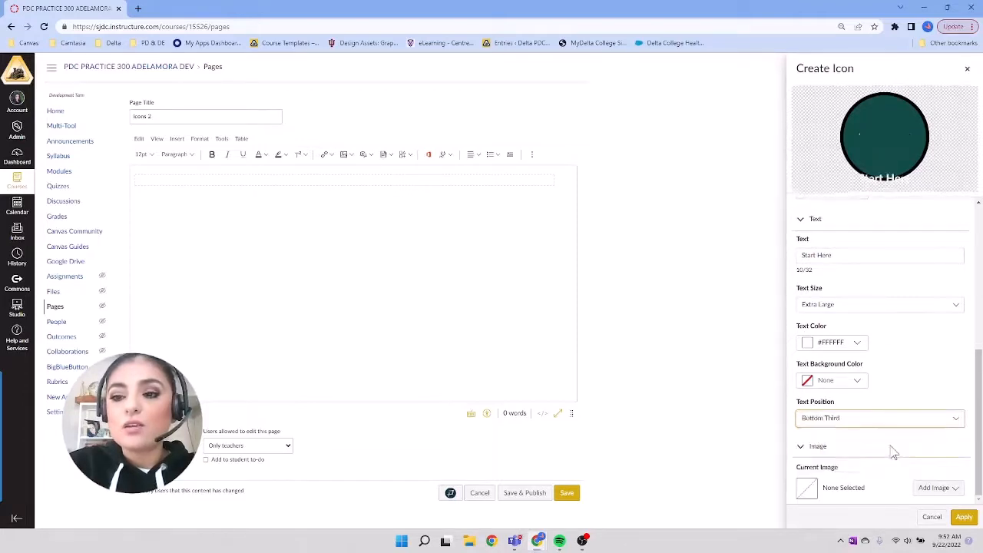
{"action": "left_click", "coordinate": [882, 419]}
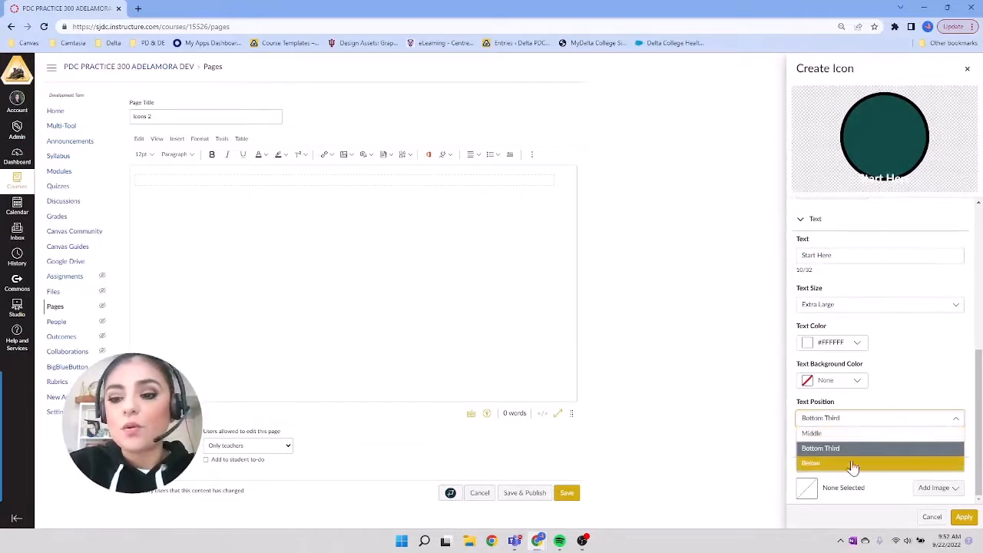
{"action": "left_click", "coordinate": [839, 435]}
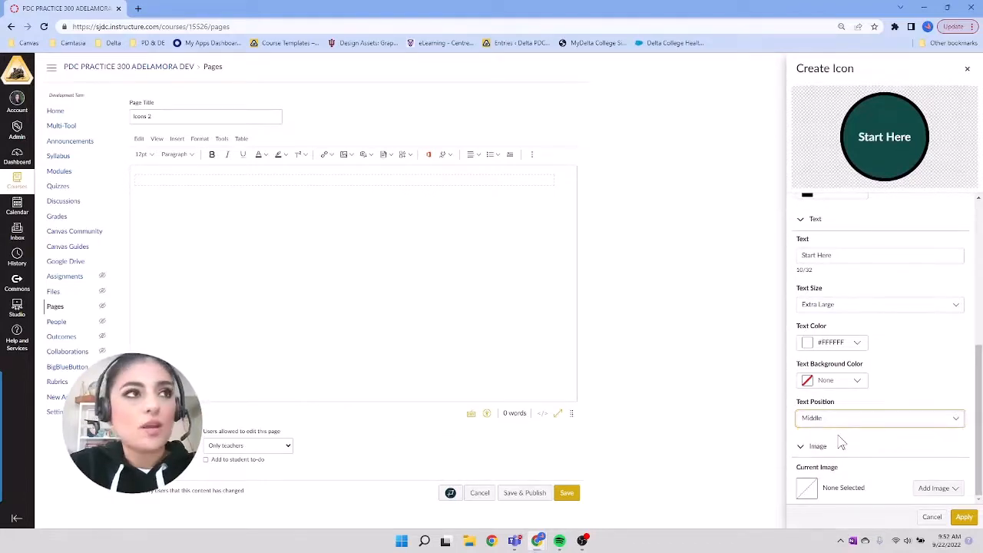
{"action": "left_click", "coordinate": [965, 520]}
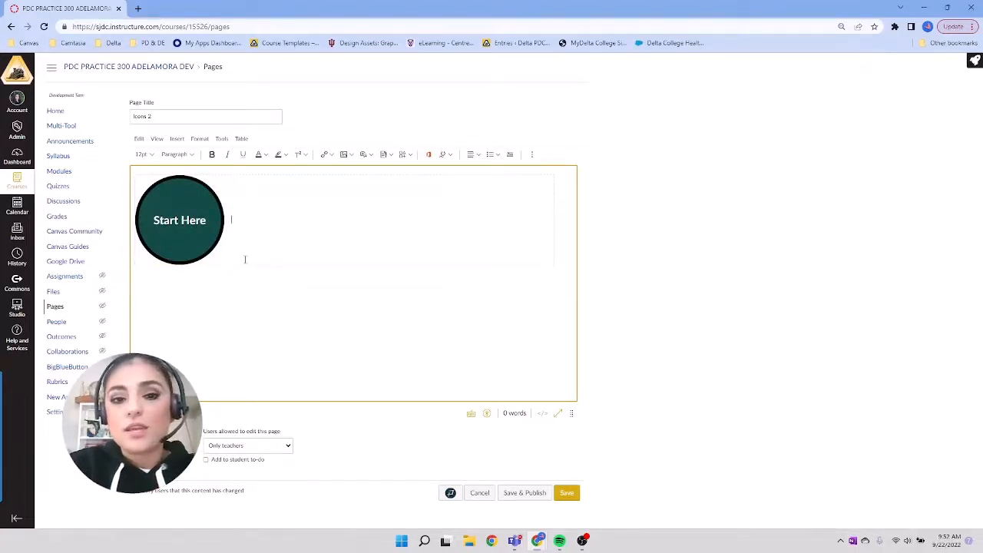
Step: Start a second Icon Maker icon named "Modules" with the alt text "Module Button"
{"action": "left_click", "coordinate": [410, 155]}
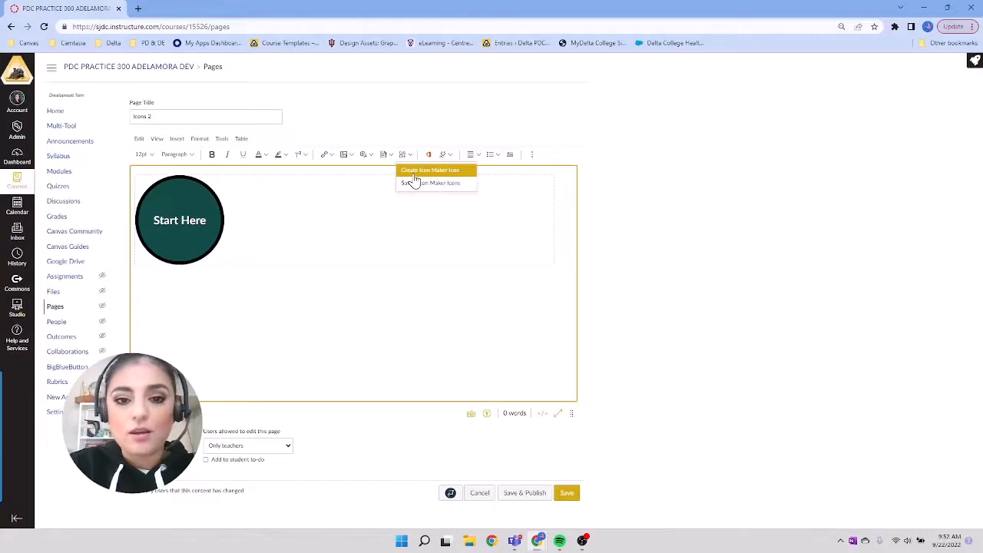
{"action": "left_click", "coordinate": [413, 174]}
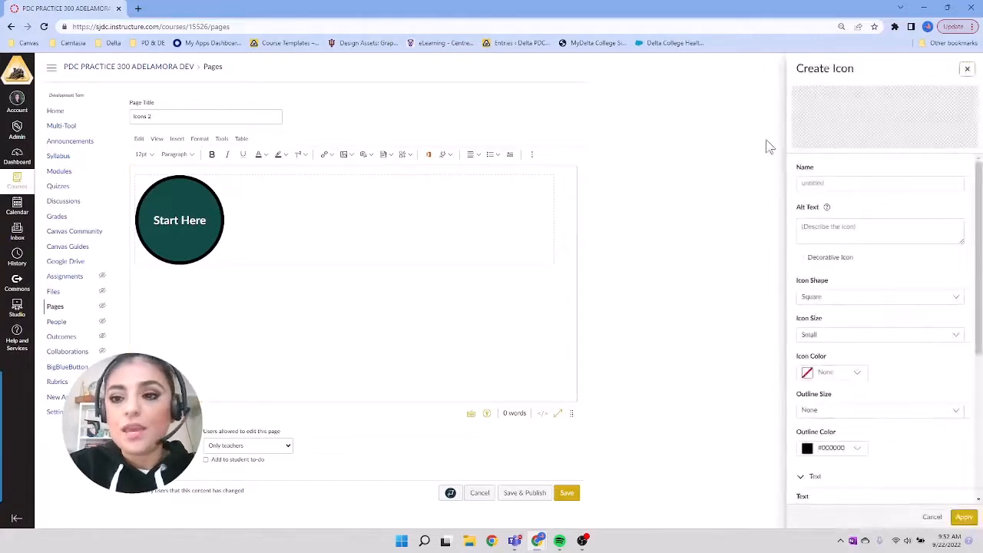
{"action": "left_click", "coordinate": [828, 183]}
{"action": "type", "text": "Modul"}
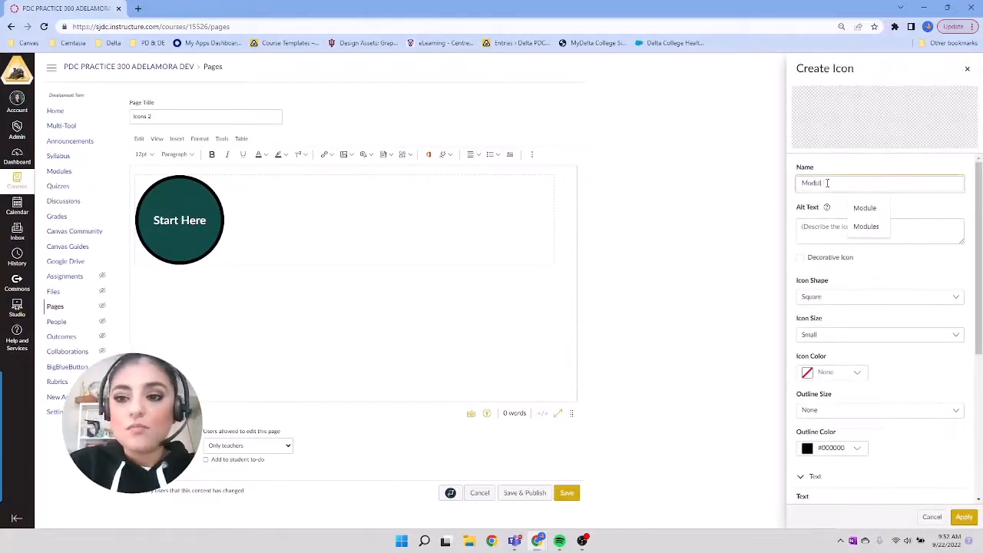
{"action": "type", "text": "es"}
{"action": "left_click", "coordinate": [836, 228]}
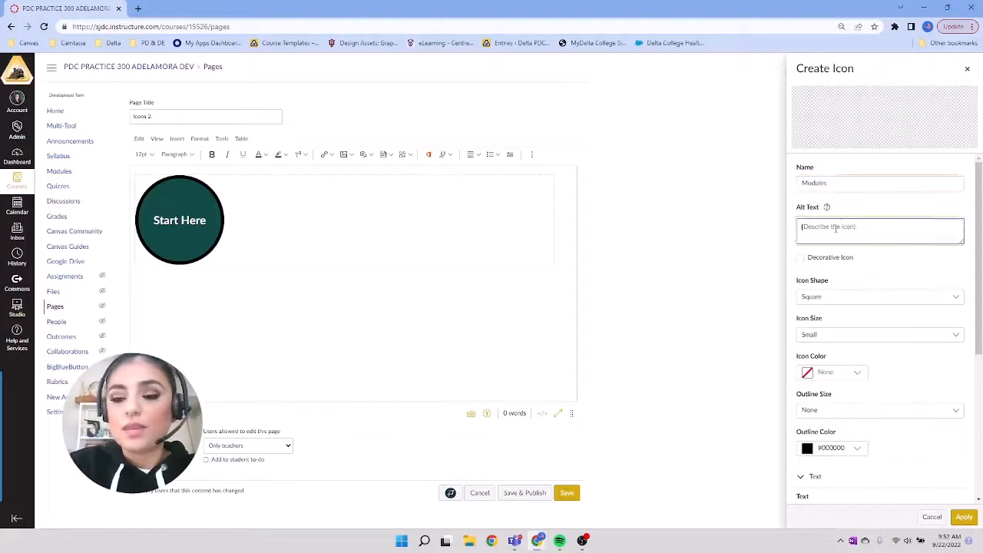
{"action": "type", "text": "Module"}
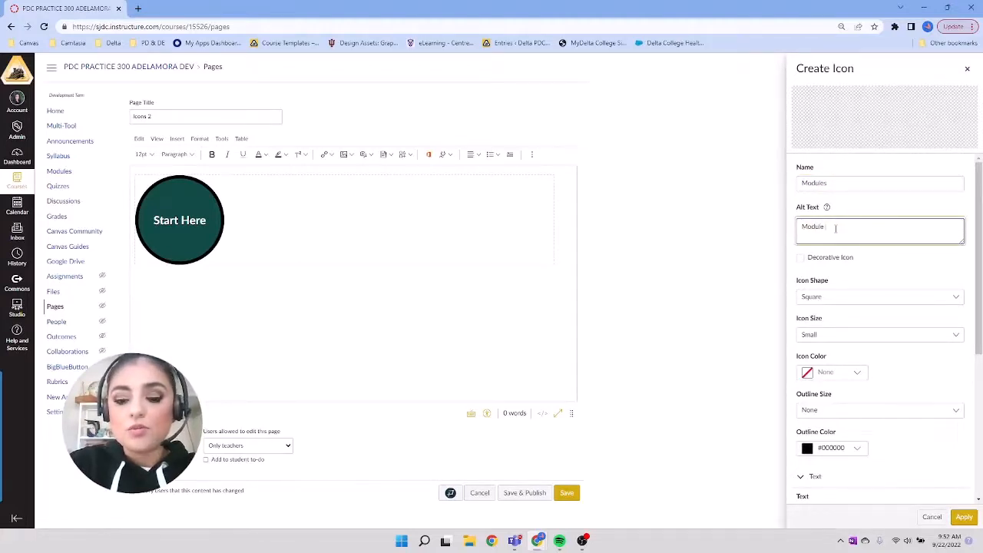
{"action": "type", "text": " Button"}
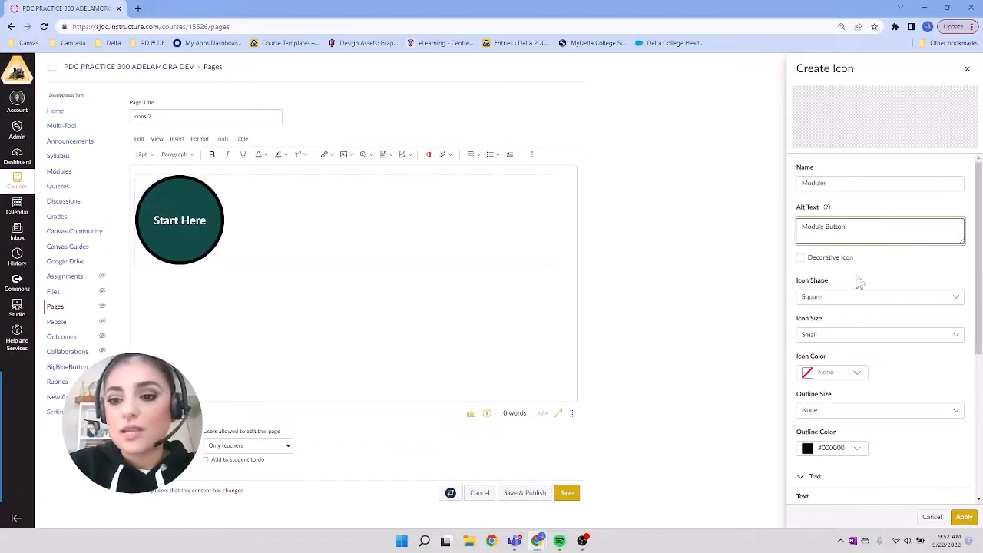
{"action": "scroll", "coordinate": [871, 296], "scroll_direction": "down", "scroll_amount": 1}
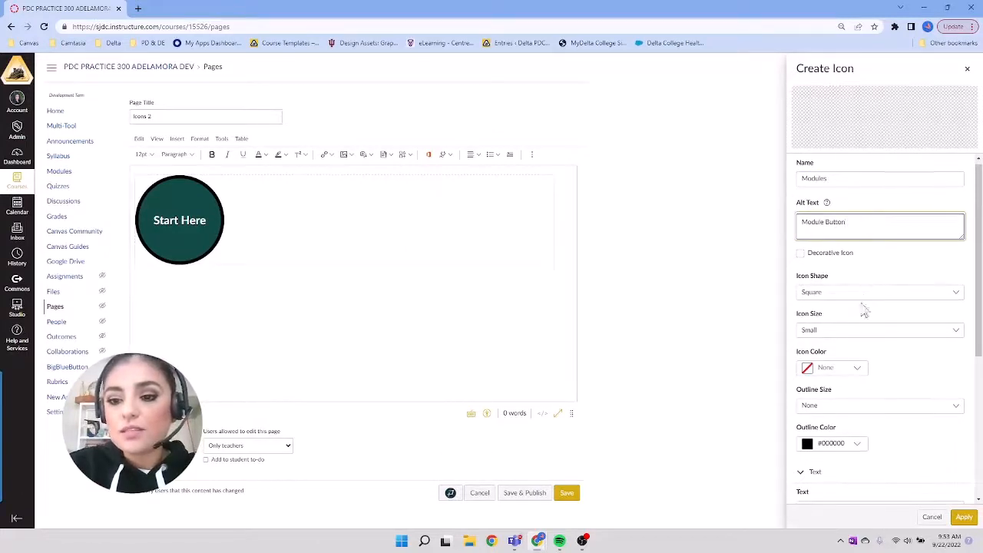
Step: Set the icon size of the Modules icon to Large
{"action": "left_click", "coordinate": [861, 332]}
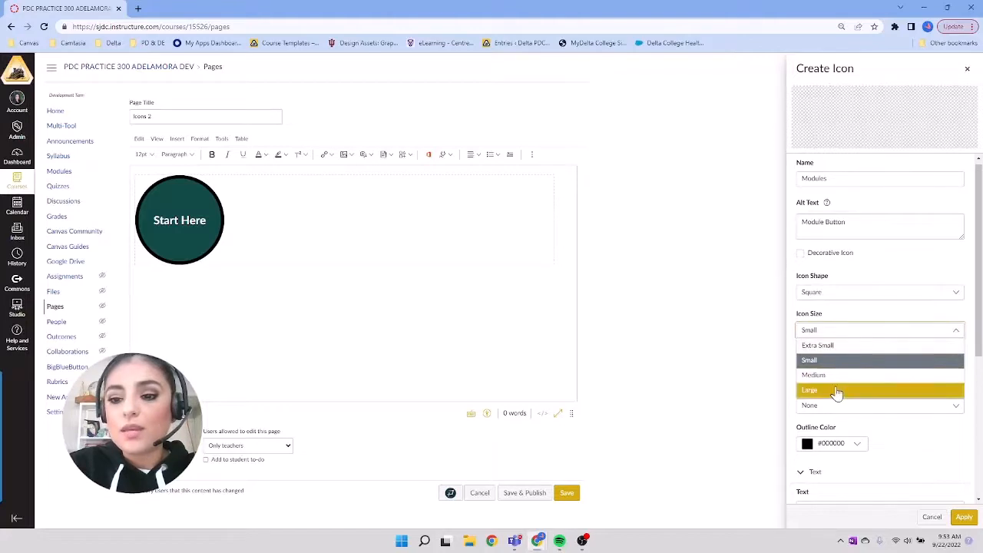
{"action": "left_click", "coordinate": [837, 392]}
{"action": "scroll", "coordinate": [885, 386], "scroll_direction": "down", "scroll_amount": 2}
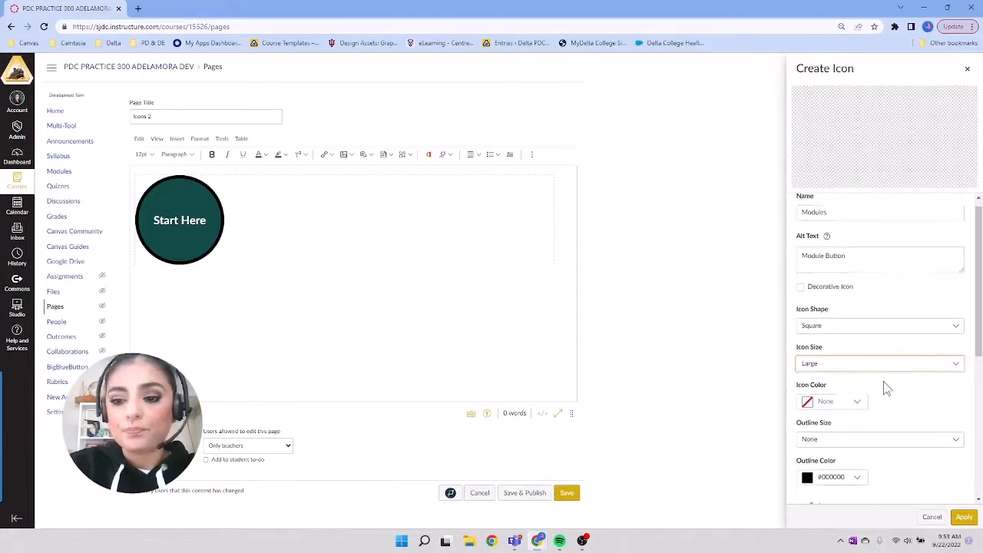
Step: Fill the Modules icon with the copied color #A96922 and give it a Large outline
{"action": "left_click", "coordinate": [843, 347]}
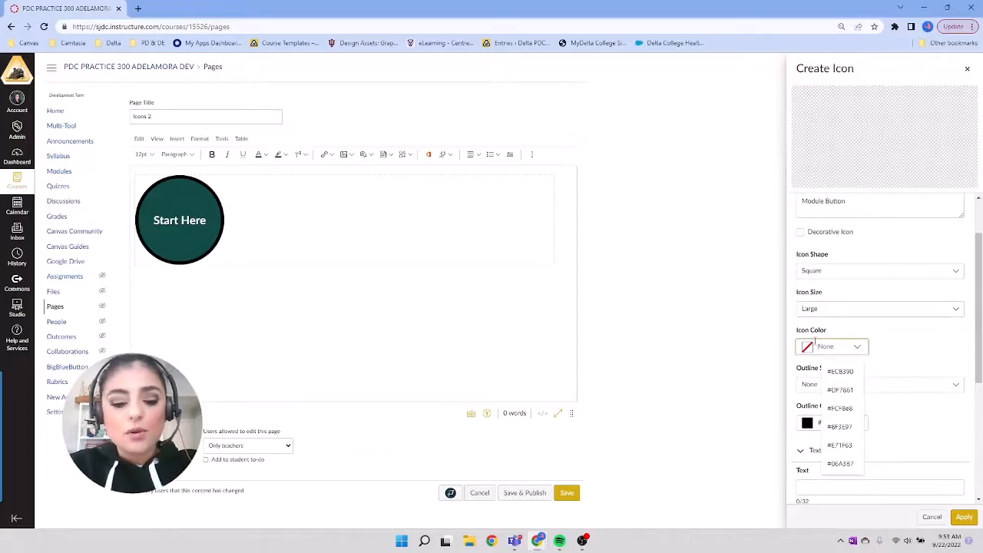
{"action": "key", "text": "super+v"}
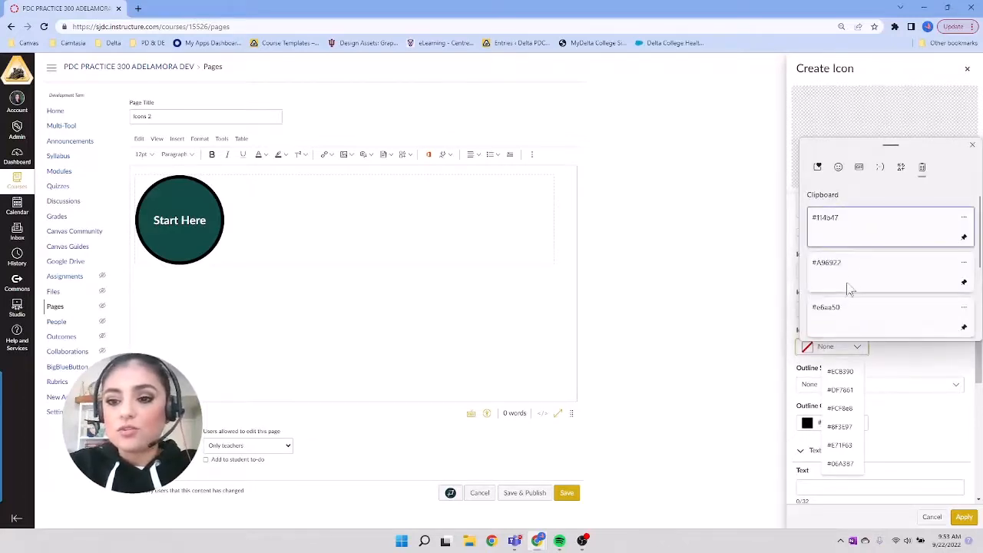
{"action": "left_click", "coordinate": [851, 272]}
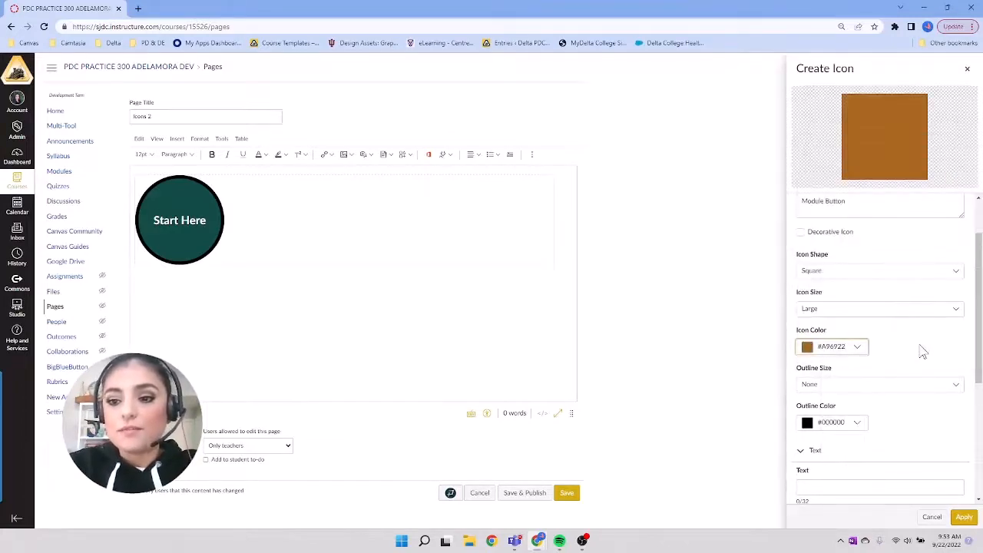
{"action": "left_click", "coordinate": [874, 387]}
{"action": "left_click", "coordinate": [850, 446]}
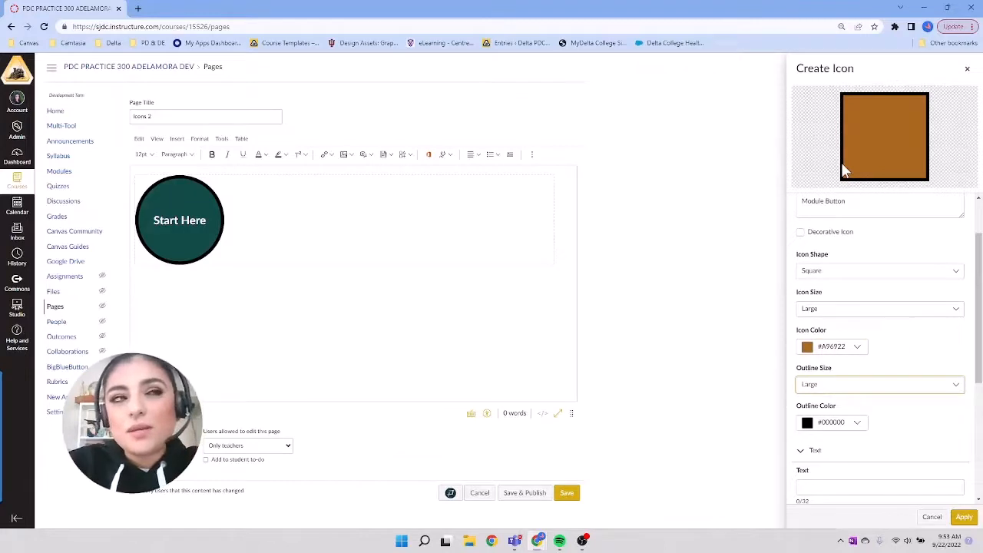
Step: Add the label text "Modules" to the icon and set its text size to Extra Large
{"action": "scroll", "coordinate": [883, 246], "scroll_direction": "down", "scroll_amount": 3}
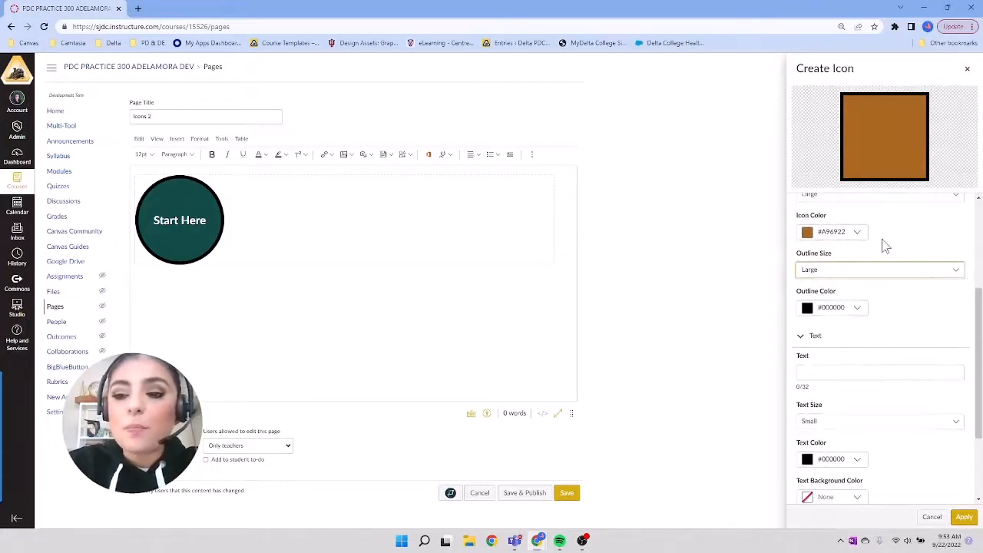
{"action": "left_click", "coordinate": [853, 372]}
{"action": "type", "text": "Modules"}
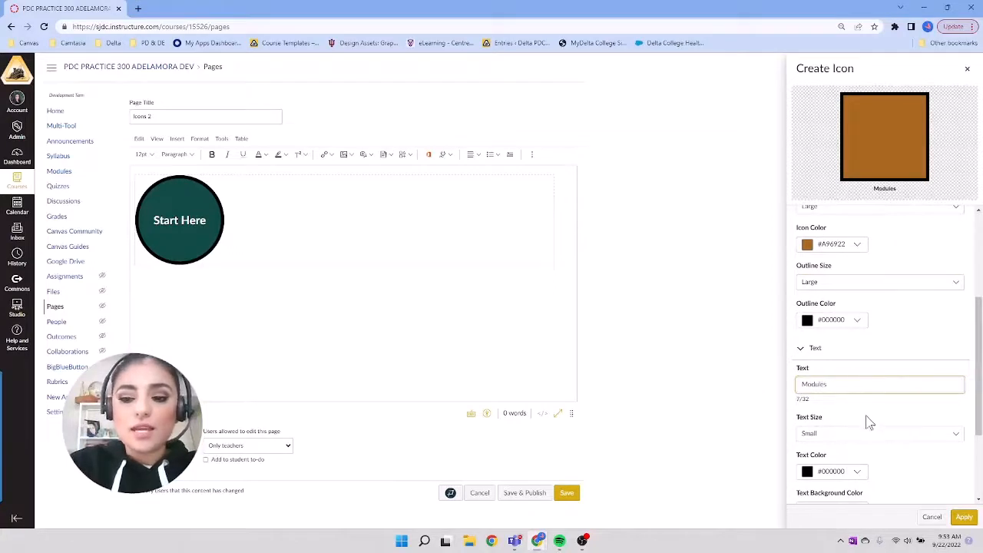
{"action": "left_click", "coordinate": [866, 438]}
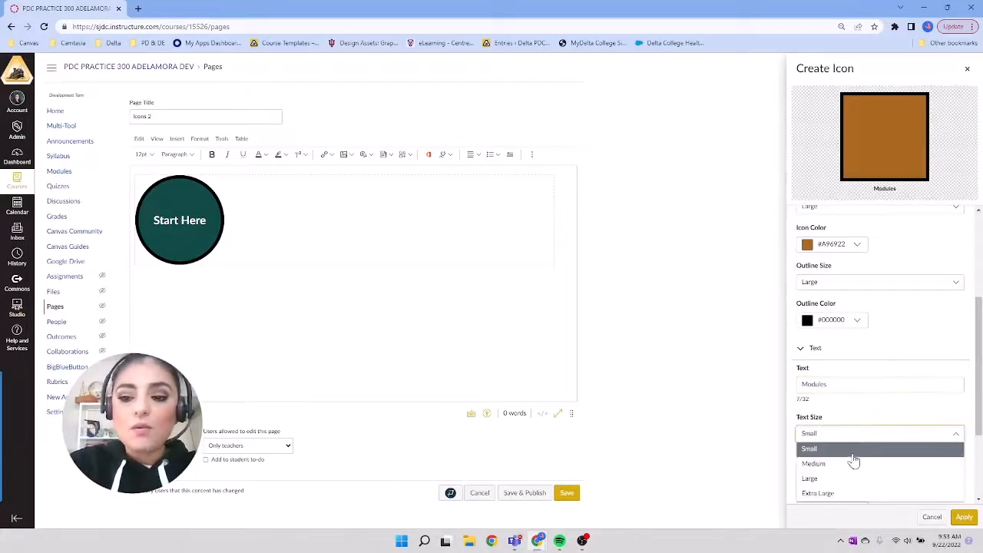
{"action": "left_click", "coordinate": [833, 495]}
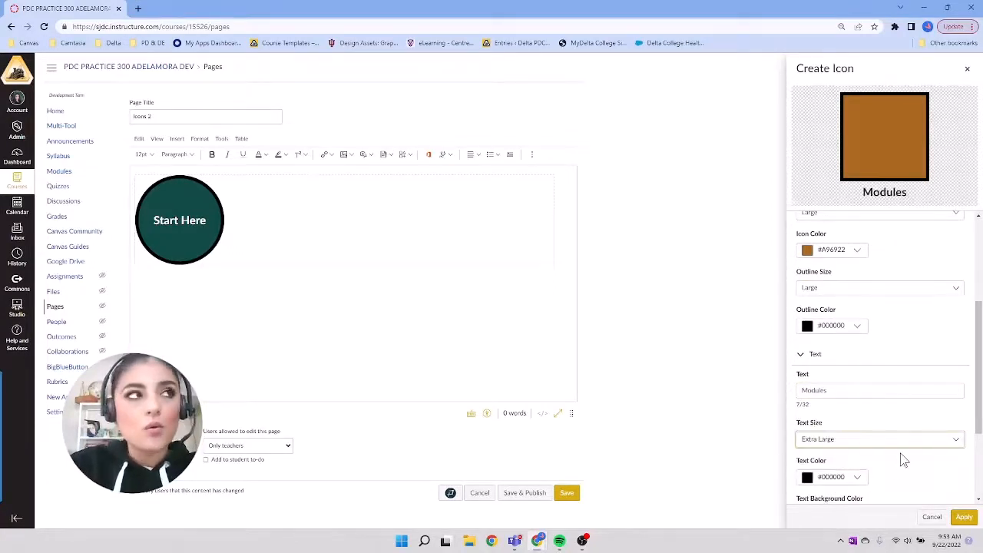
Step: Review the text and image settings of the Modules icon, and open the Single Color Image collection
{"action": "scroll", "coordinate": [904, 460], "scroll_direction": "down", "scroll_amount": 3}
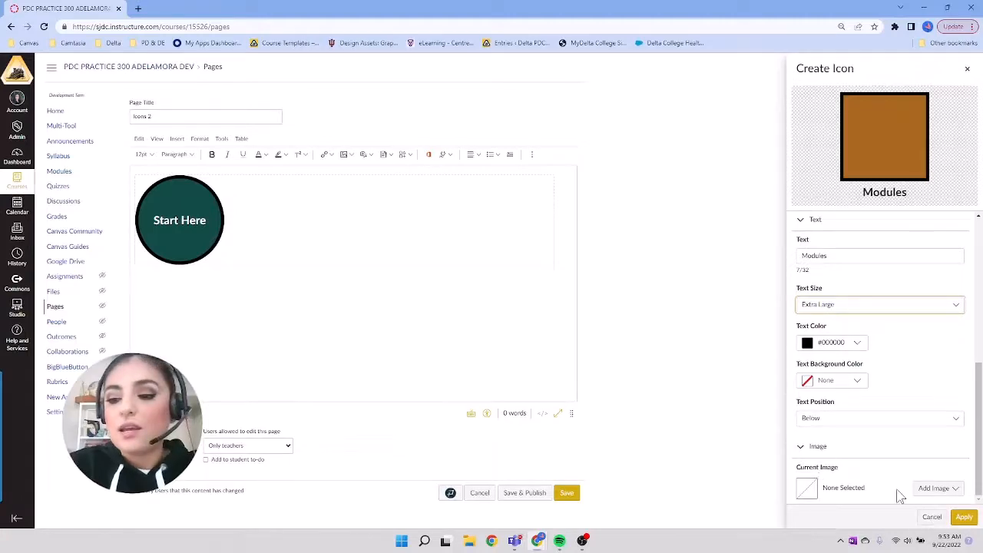
{"action": "scroll", "coordinate": [901, 497], "scroll_direction": "up", "scroll_amount": 5, "text": "ctrl"}
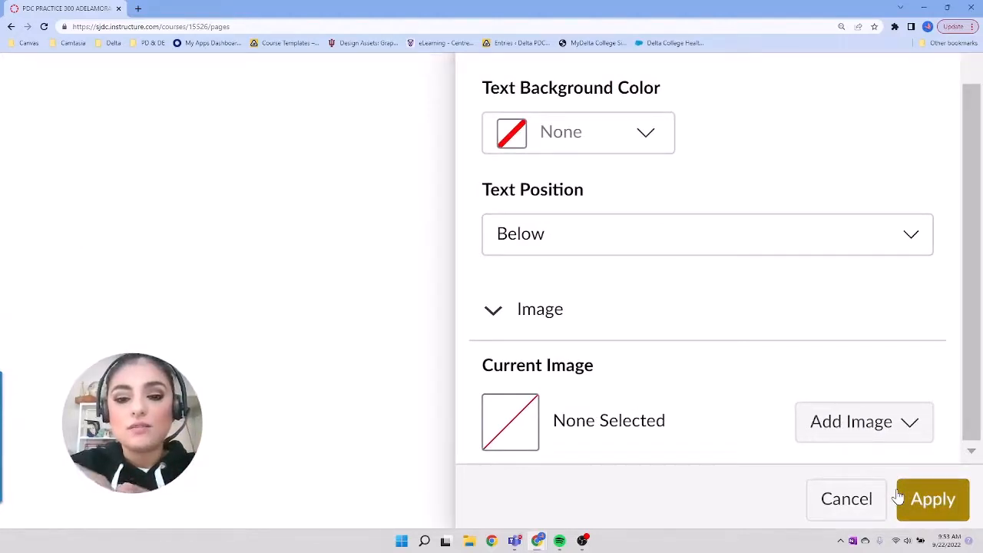
{"action": "scroll", "coordinate": [900, 497], "scroll_direction": "down", "scroll_amount": 5, "text": "ctrl"}
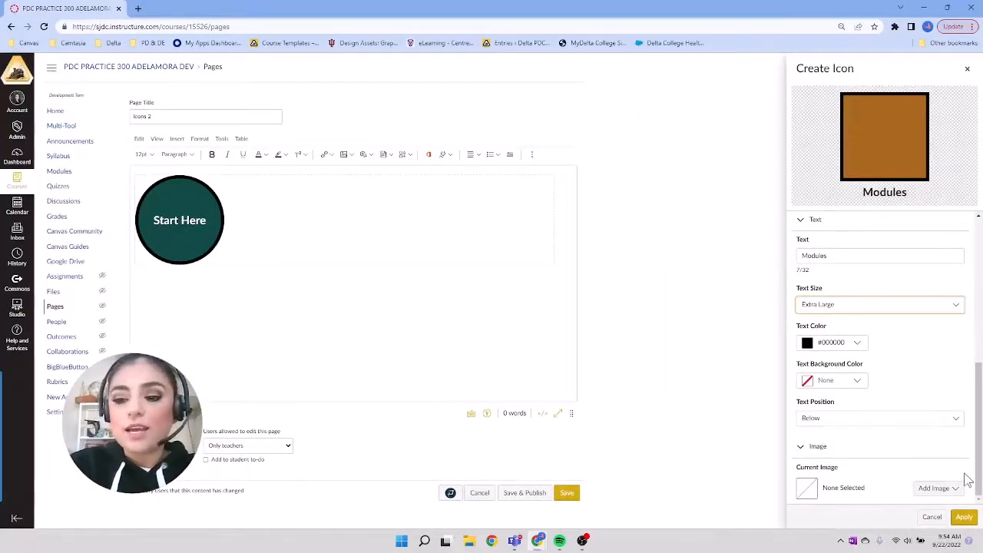
{"action": "scroll", "coordinate": [969, 482], "scroll_direction": "up", "scroll_amount": 3, "text": "ctrl"}
{"action": "scroll", "coordinate": [970, 482], "scroll_direction": "up", "scroll_amount": 4, "text": "ctrl"}
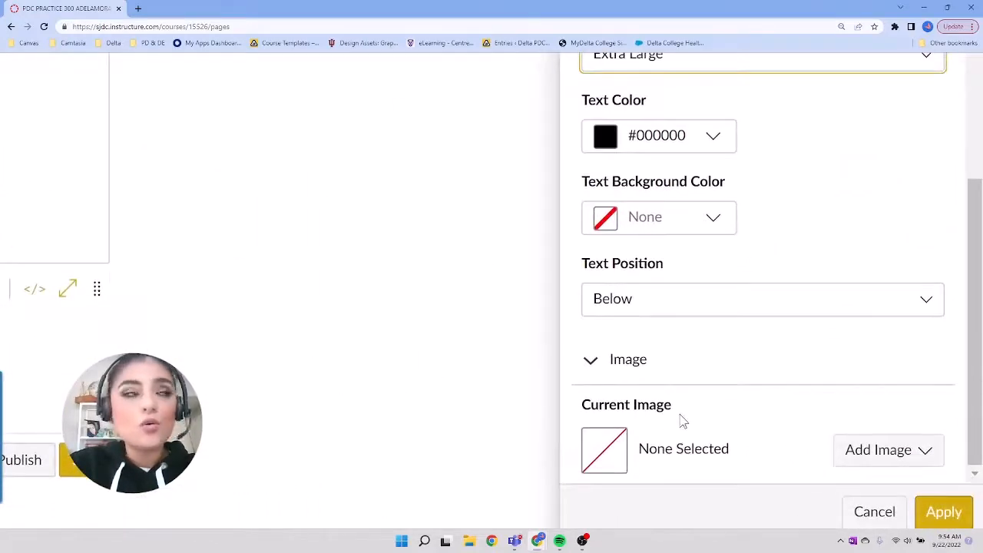
{"action": "scroll", "coordinate": [682, 421], "scroll_direction": "down", "scroll_amount": 6, "text": "ctrl"}
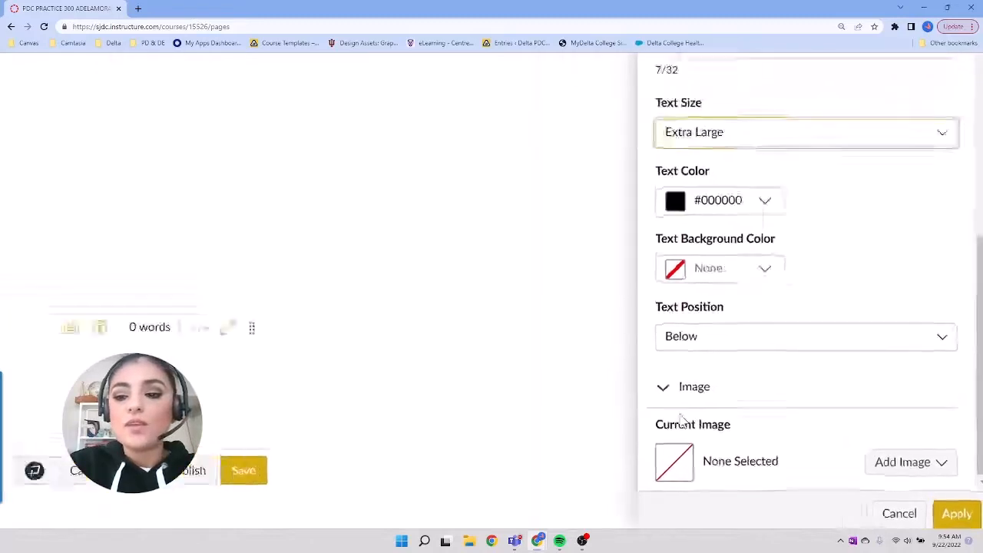
{"action": "left_click", "coordinate": [920, 489]}
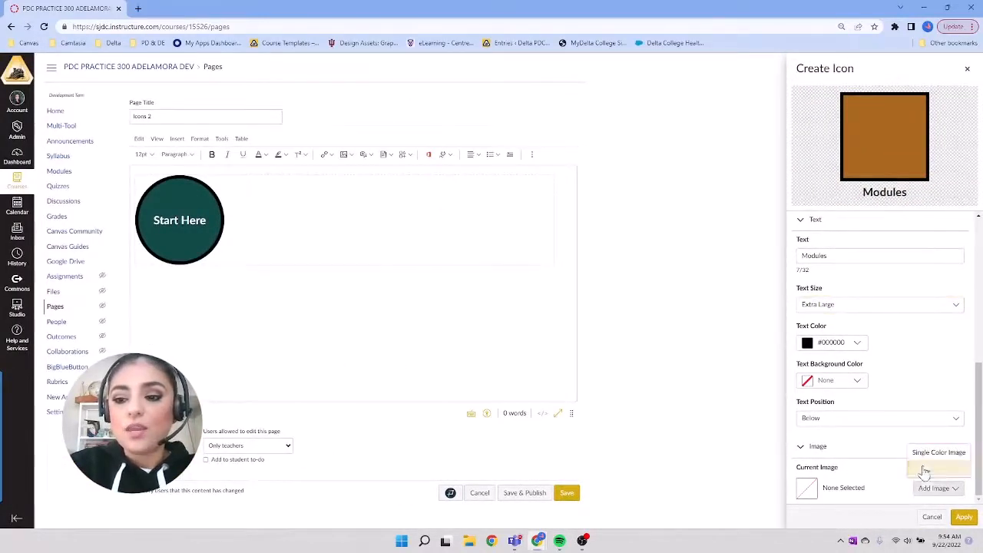
{"action": "scroll", "coordinate": [966, 466], "scroll_direction": "up", "scroll_amount": 5, "text": "ctrl"}
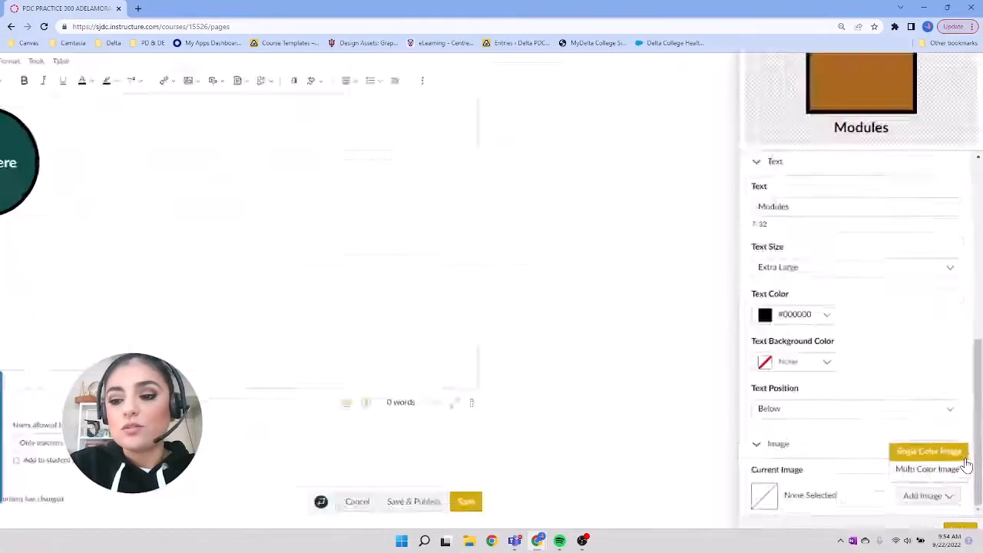
{"action": "scroll", "coordinate": [967, 466], "scroll_direction": "down", "scroll_amount": 1}
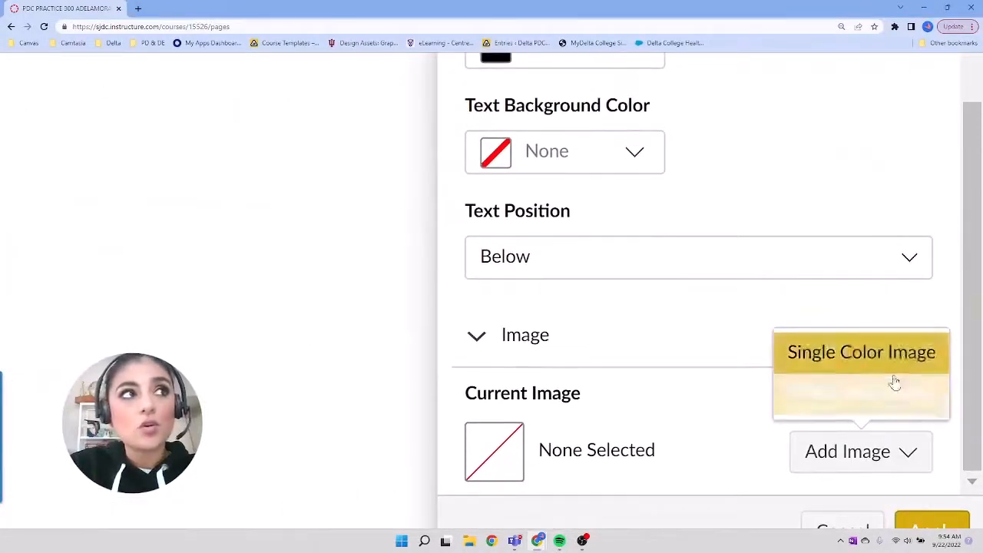
{"action": "scroll", "coordinate": [893, 394], "scroll_direction": "down", "scroll_amount": 1}
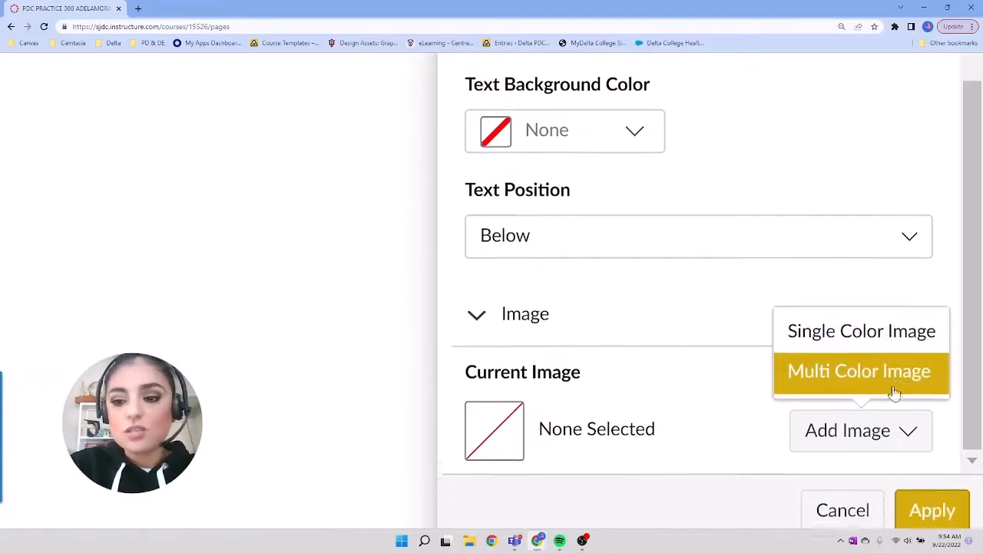
{"action": "left_click", "coordinate": [871, 331]}
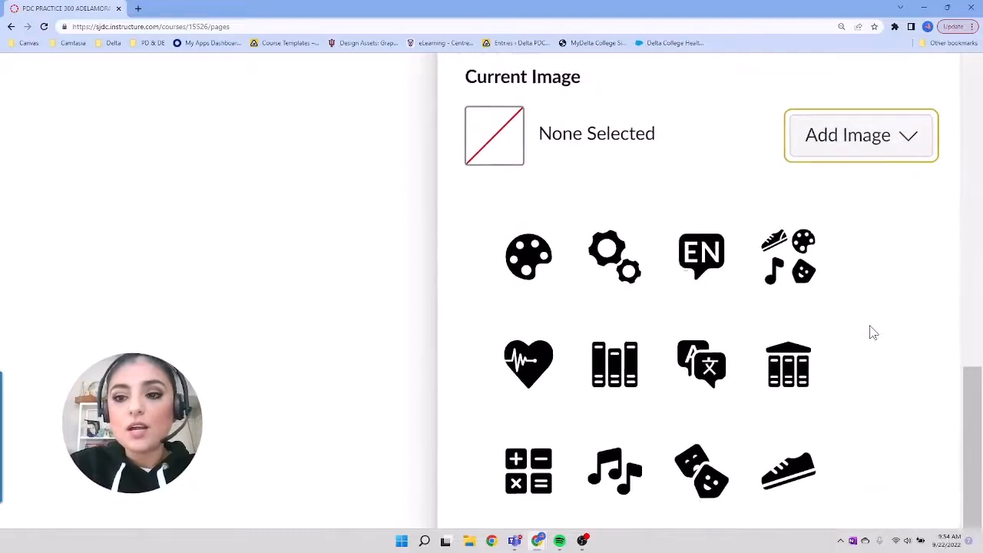
Step: Add the Language Arts Icon image to the Modules icon and color the image white, #FFFFFF
{"action": "scroll", "coordinate": [874, 332], "scroll_direction": "down", "scroll_amount": 1}
{"action": "scroll", "coordinate": [874, 332], "scroll_direction": "down", "scroll_amount": 1}
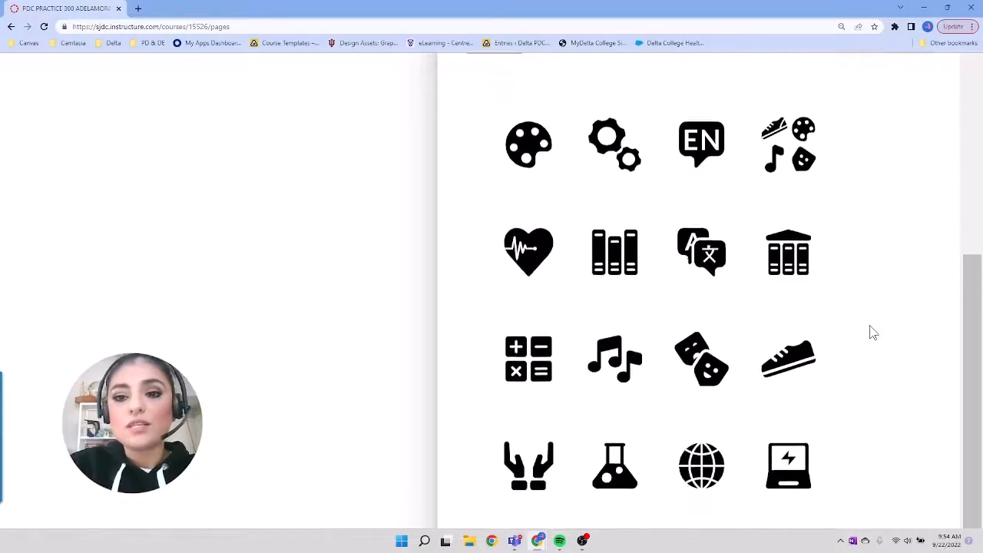
{"action": "scroll", "coordinate": [873, 332], "scroll_direction": "down", "scroll_amount": 1}
{"action": "scroll", "coordinate": [872, 330], "scroll_direction": "down", "scroll_amount": 4}
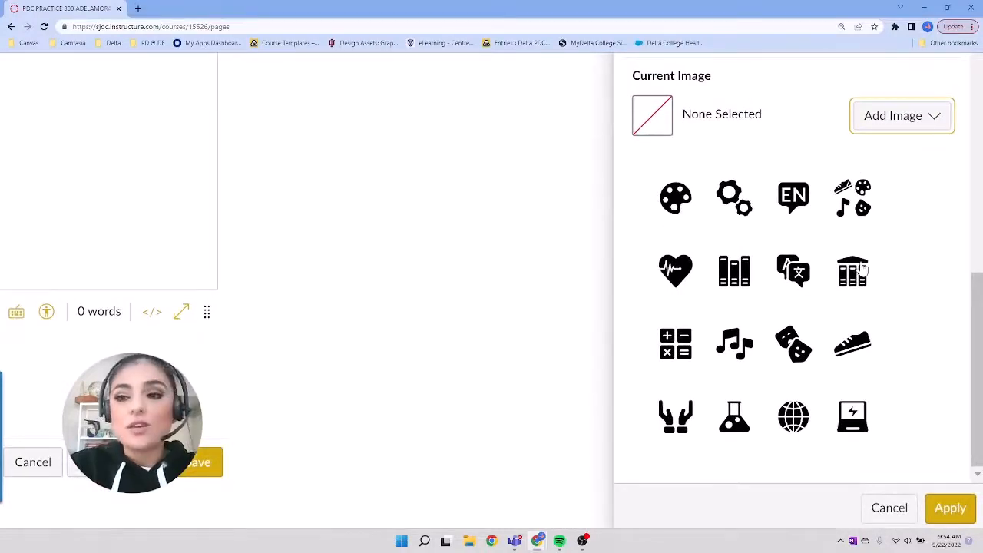
{"action": "scroll", "coordinate": [862, 269], "scroll_direction": "down", "scroll_amount": 2}
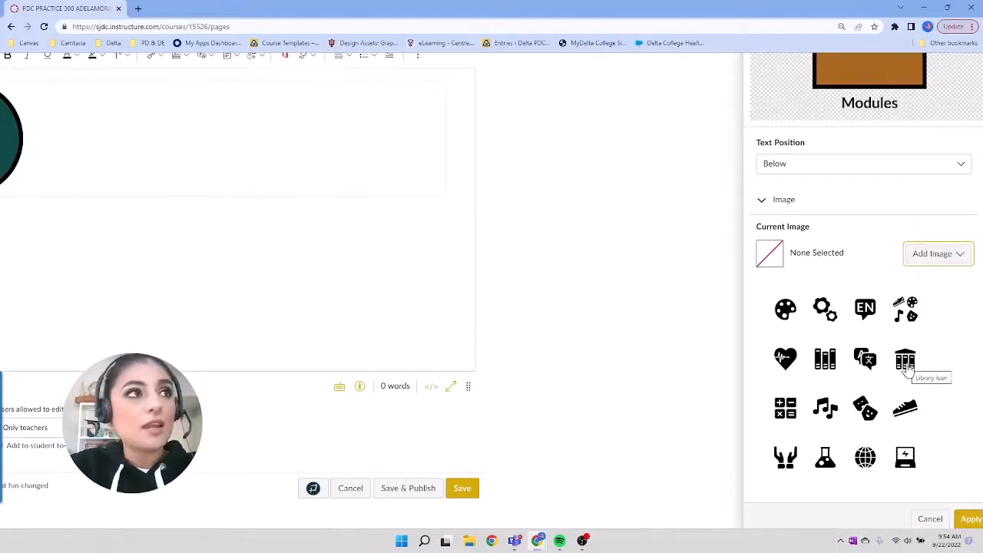
{"action": "left_click", "coordinate": [824, 364]}
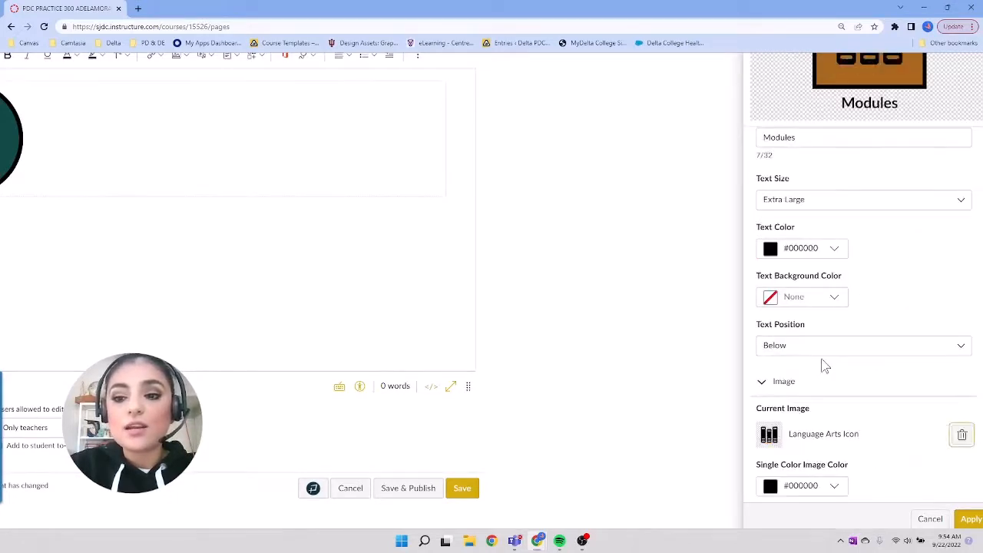
{"action": "left_click", "coordinate": [822, 481]}
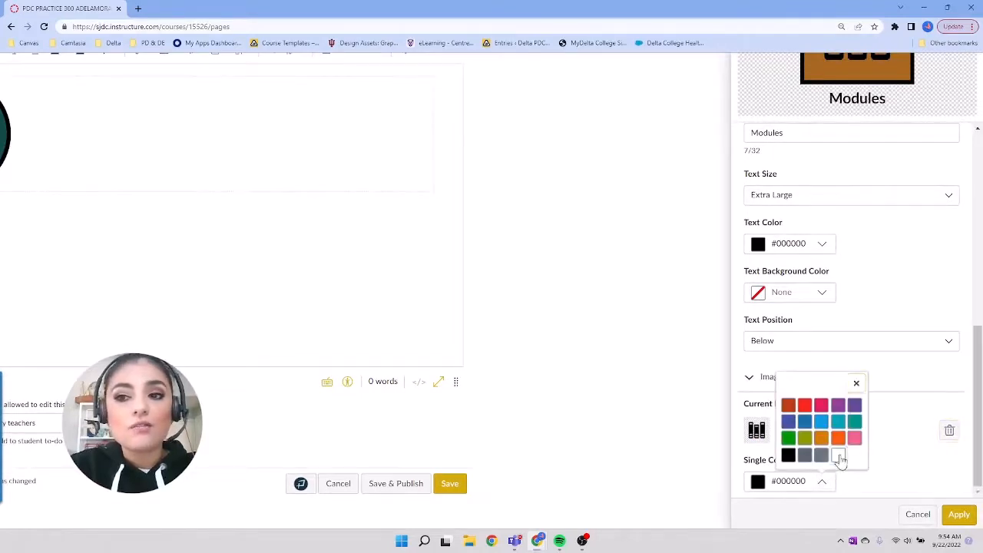
{"action": "left_click", "coordinate": [839, 454]}
Step: Check the Modules icon's settings and apply the icon to the Icons 2 page beside the Start Here icon
{"action": "scroll", "coordinate": [848, 172], "scroll_direction": "up", "scroll_amount": 1}
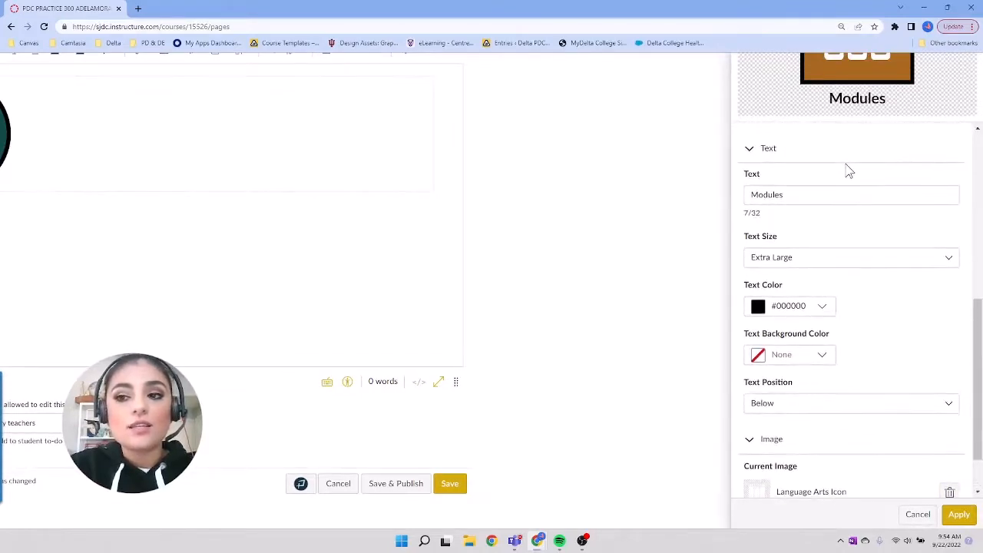
{"action": "scroll", "coordinate": [904, 117], "scroll_direction": "down", "scroll_amount": 3}
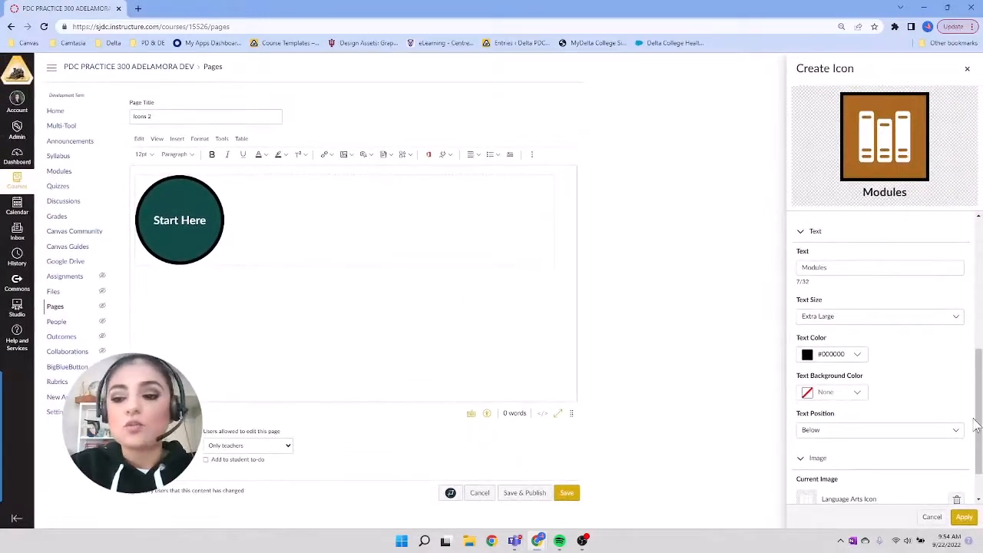
{"action": "scroll", "coordinate": [956, 454], "scroll_direction": "down", "scroll_amount": 2}
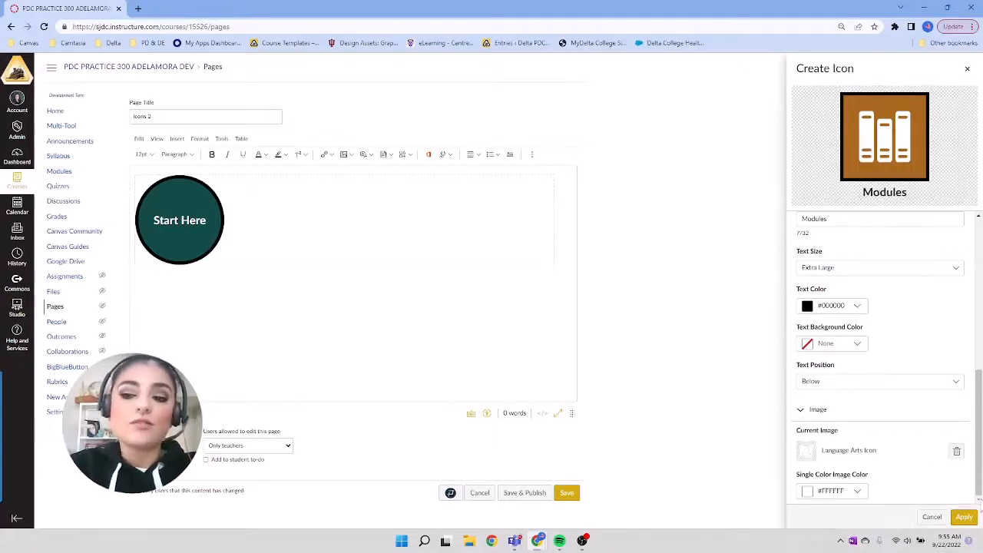
{"action": "left_click", "coordinate": [965, 518]}
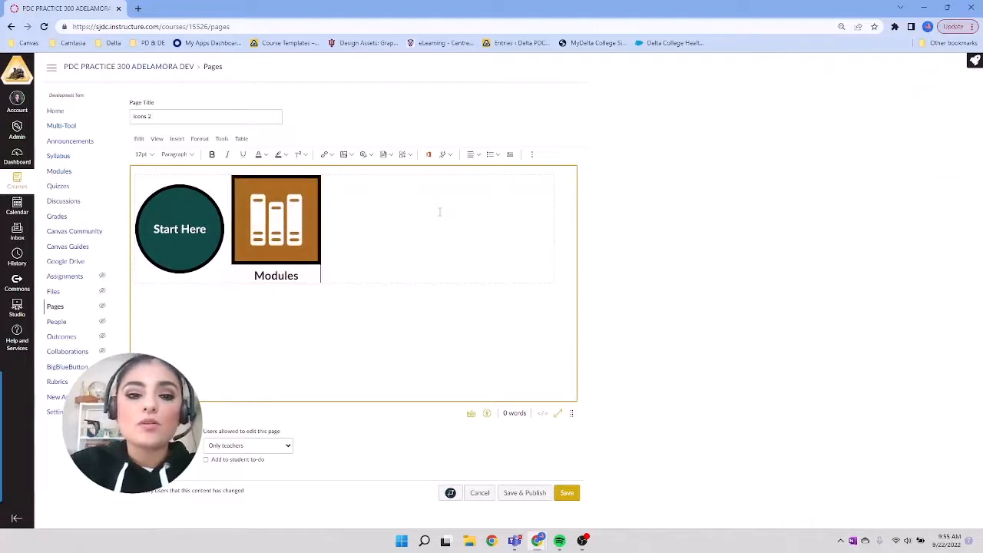
Step: Start a third Icon Maker icon named "Assignment" with the alt text "Assignment Button"
{"action": "left_click", "coordinate": [409, 154]}
{"action": "left_click", "coordinate": [411, 170]}
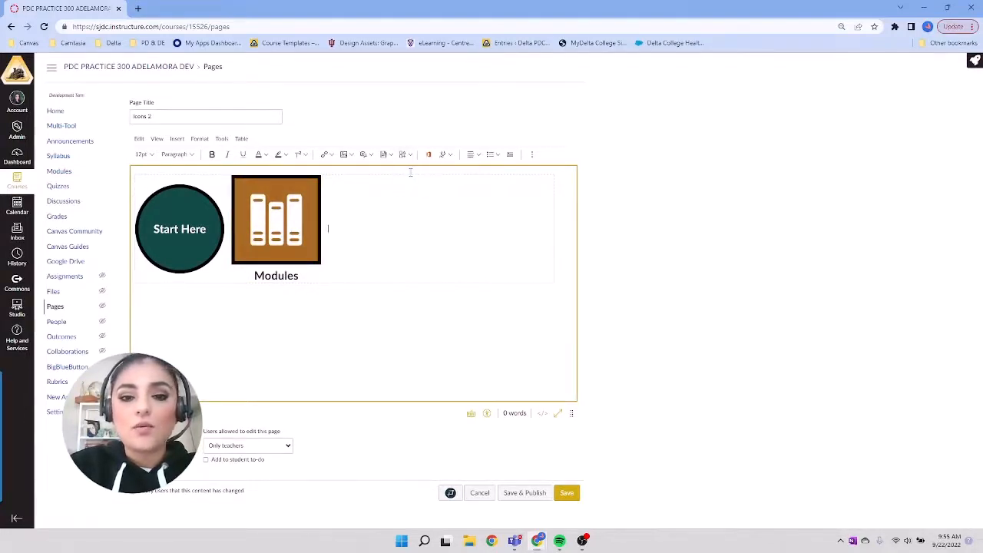
{"action": "left_click", "coordinate": [848, 183]}
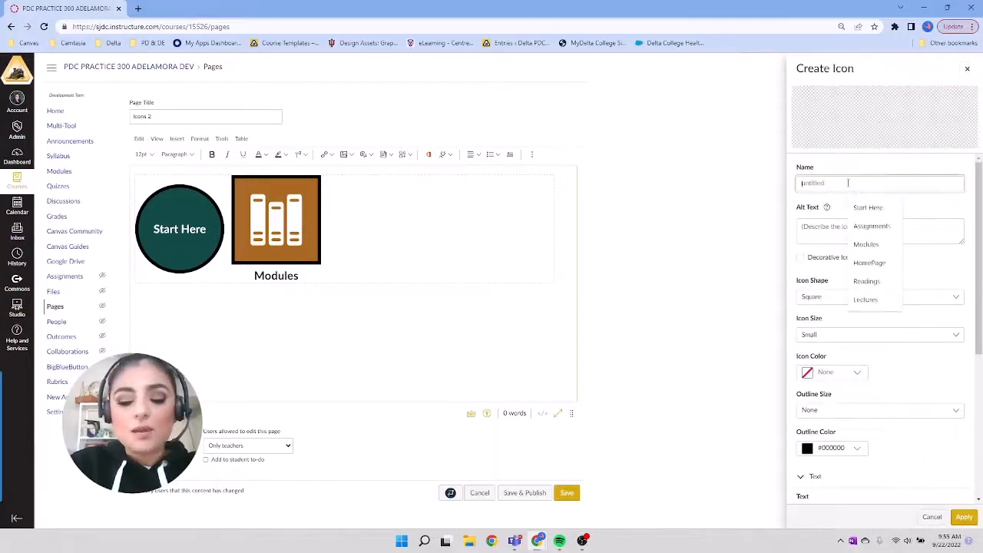
{"action": "type", "text": "Assignm"}
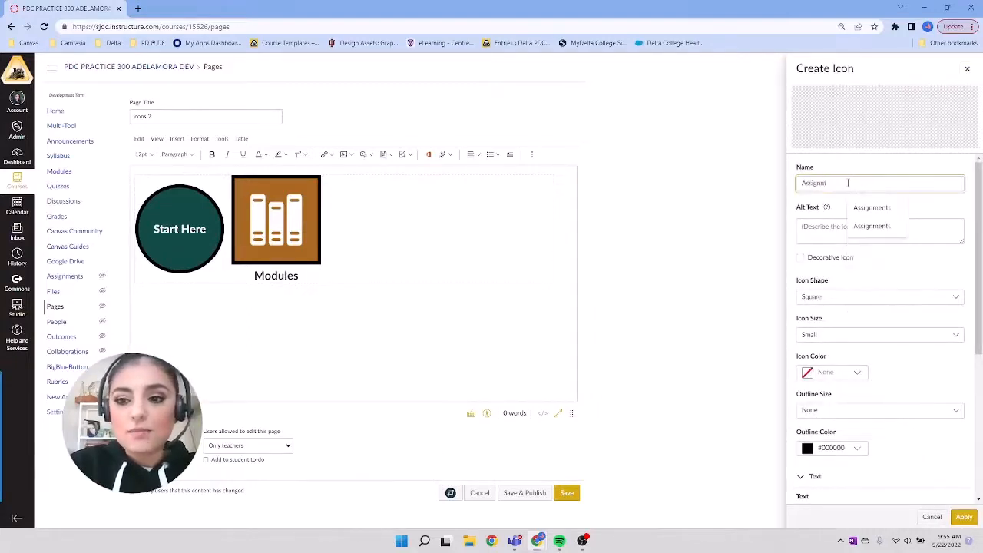
{"action": "type", "text": "ent"}
{"action": "left_click", "coordinate": [830, 234]}
{"action": "type", "text": "A"}
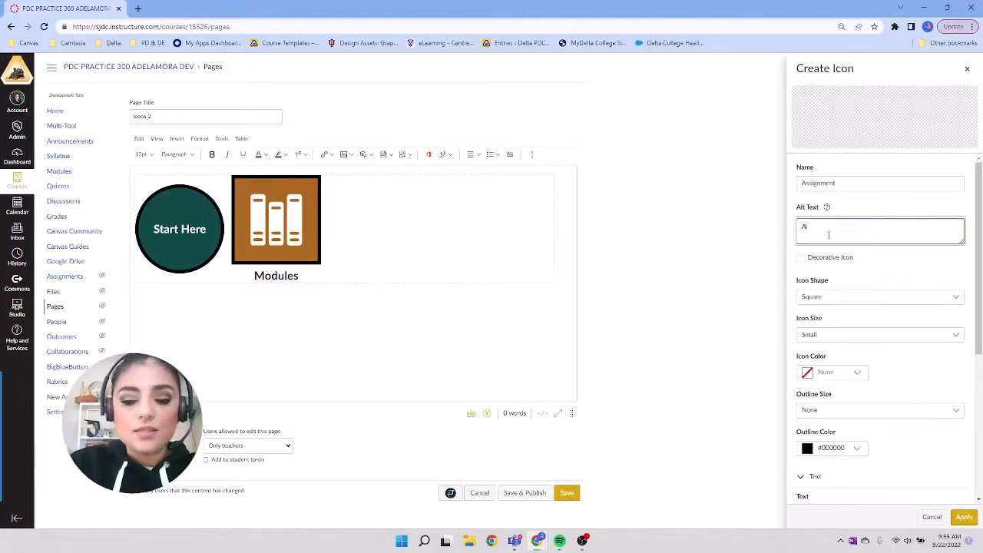
{"action": "type", "text": "ssignment But"}
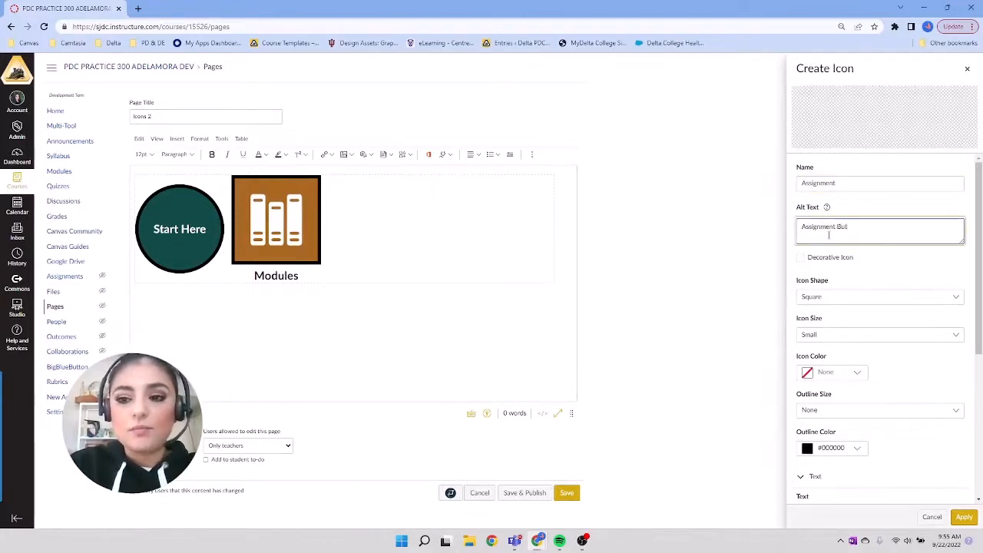
{"action": "type", "text": "ton"}
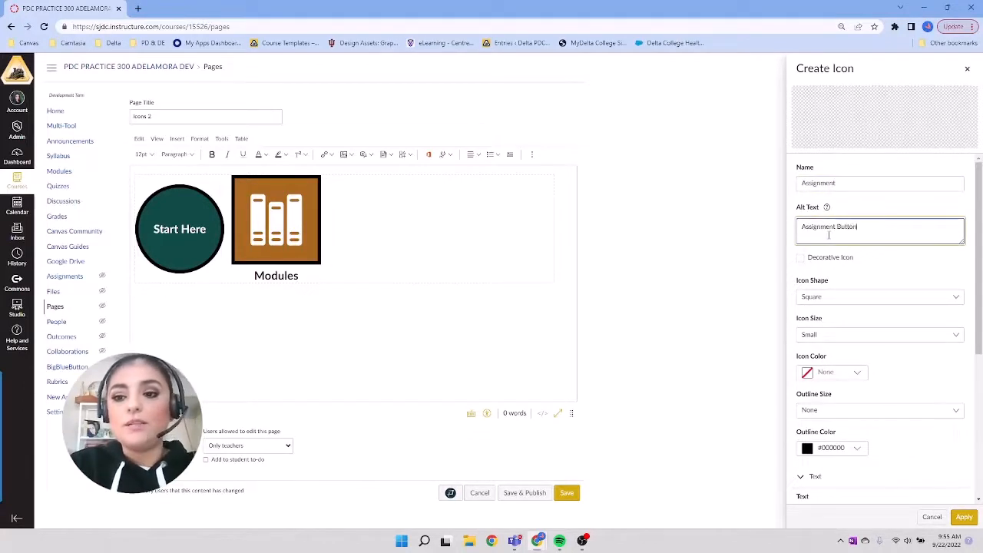
Step: Set the Assignment icon's shape to Triangle and its size to Large
{"action": "left_click", "coordinate": [868, 298]}
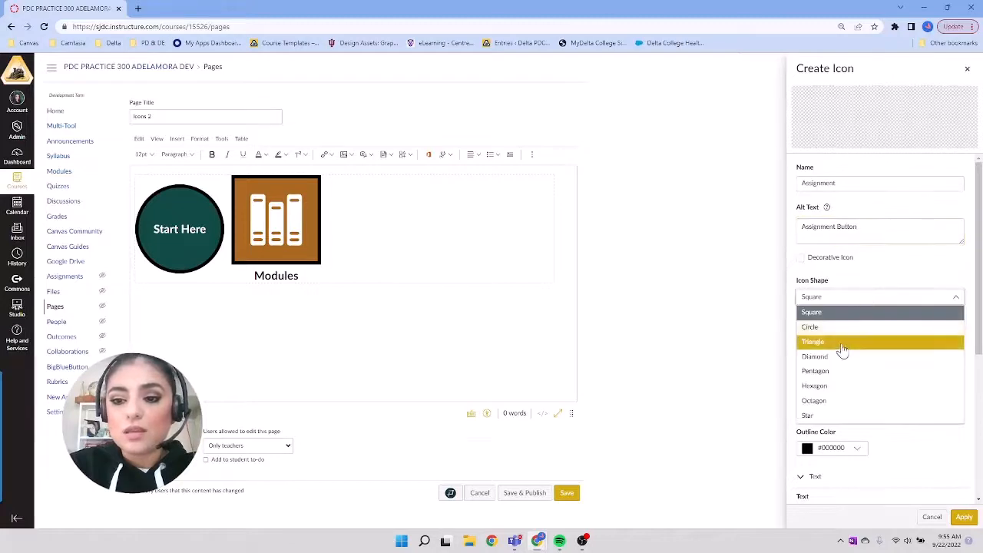
{"action": "left_click", "coordinate": [842, 347]}
{"action": "scroll", "coordinate": [841, 343], "scroll_direction": "down", "scroll_amount": 2}
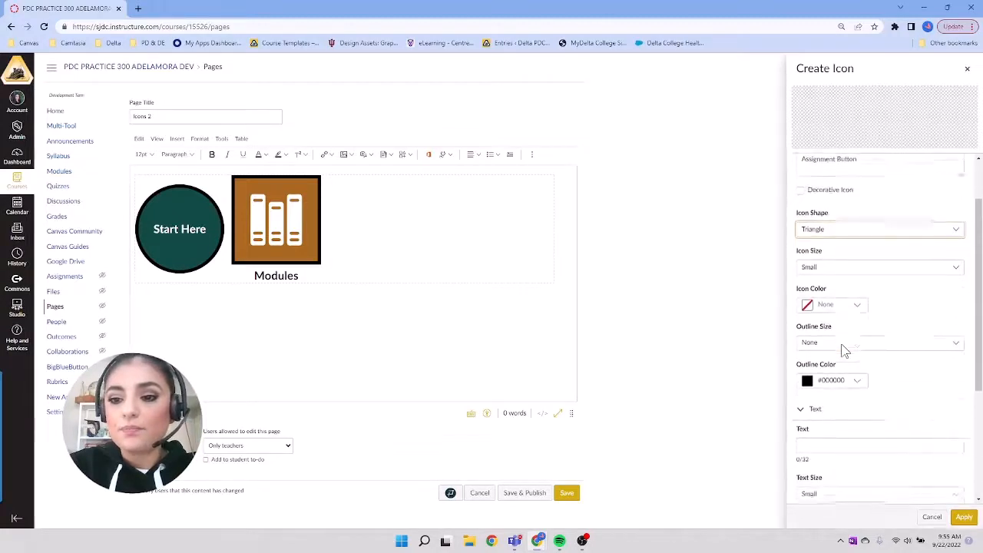
{"action": "left_click", "coordinate": [829, 244]}
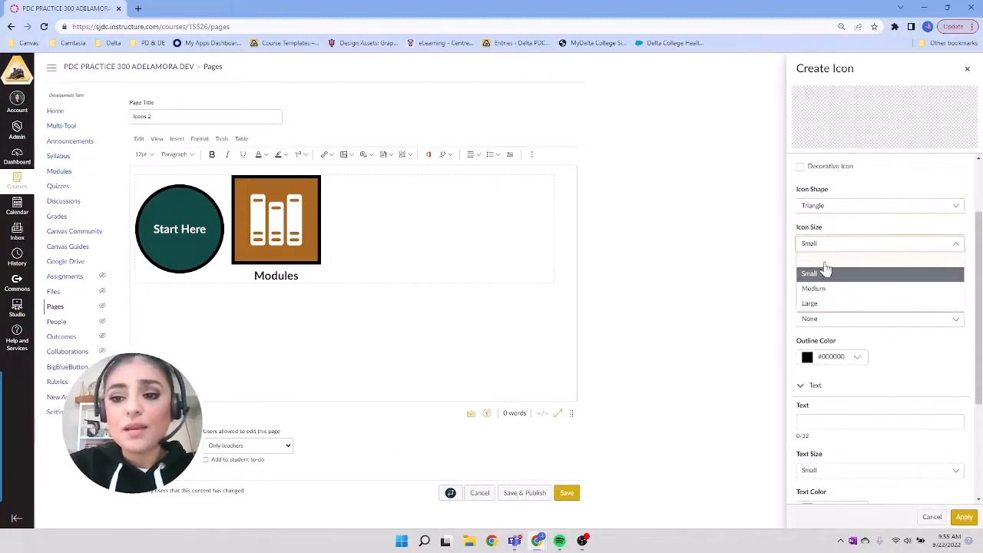
{"action": "left_click", "coordinate": [819, 303]}
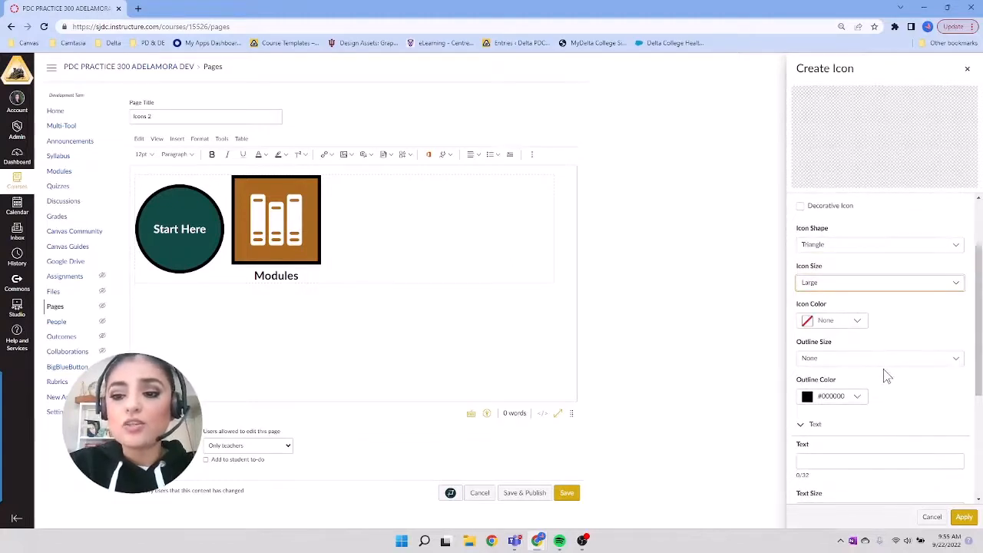
Step: Add the text "Assignments" to the triangle icon with the text size Extra Large
{"action": "scroll", "coordinate": [885, 368], "scroll_direction": "down", "scroll_amount": 3}
{"action": "left_click", "coordinate": [837, 290]}
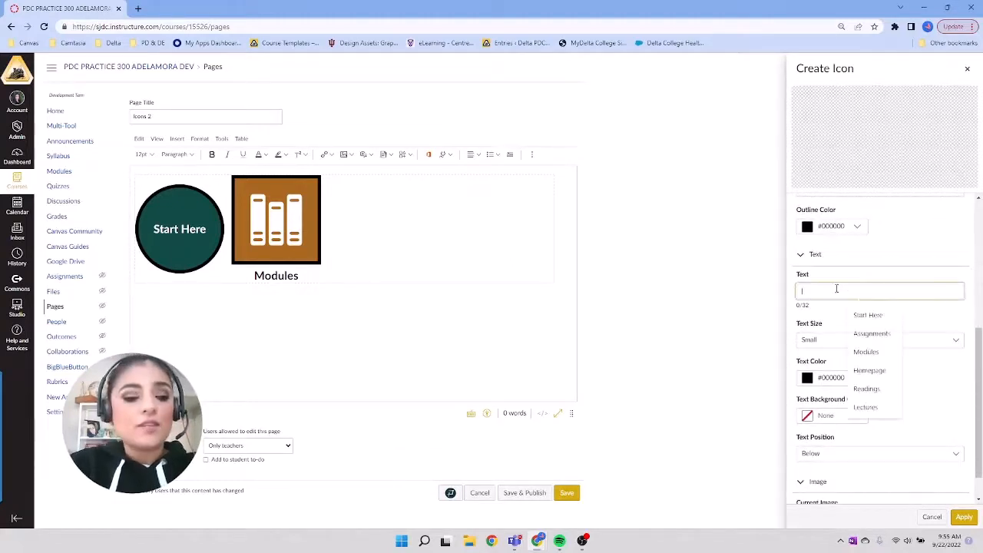
{"action": "type", "text": "Assignment"}
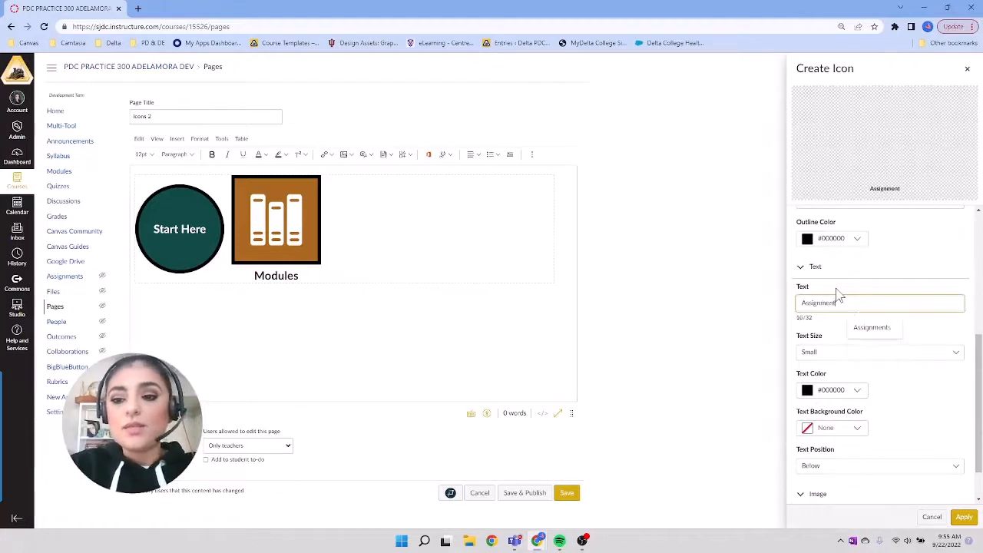
{"action": "left_click", "coordinate": [857, 324]}
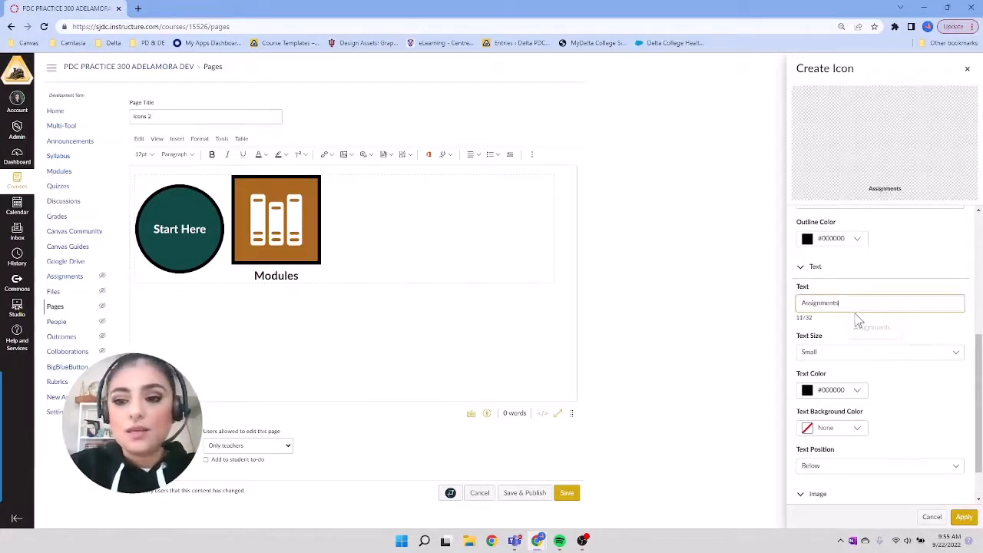
{"action": "left_click", "coordinate": [953, 352]}
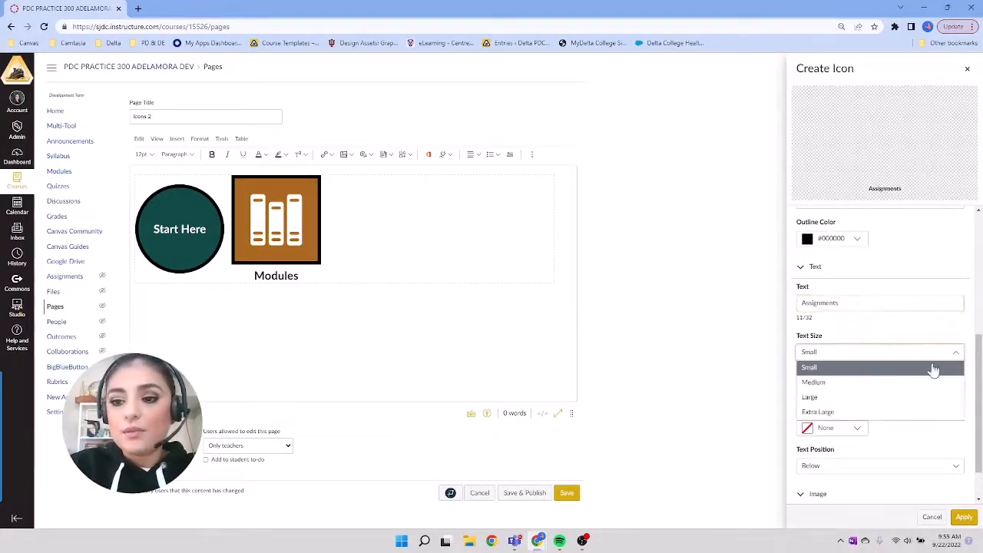
{"action": "left_click", "coordinate": [883, 413]}
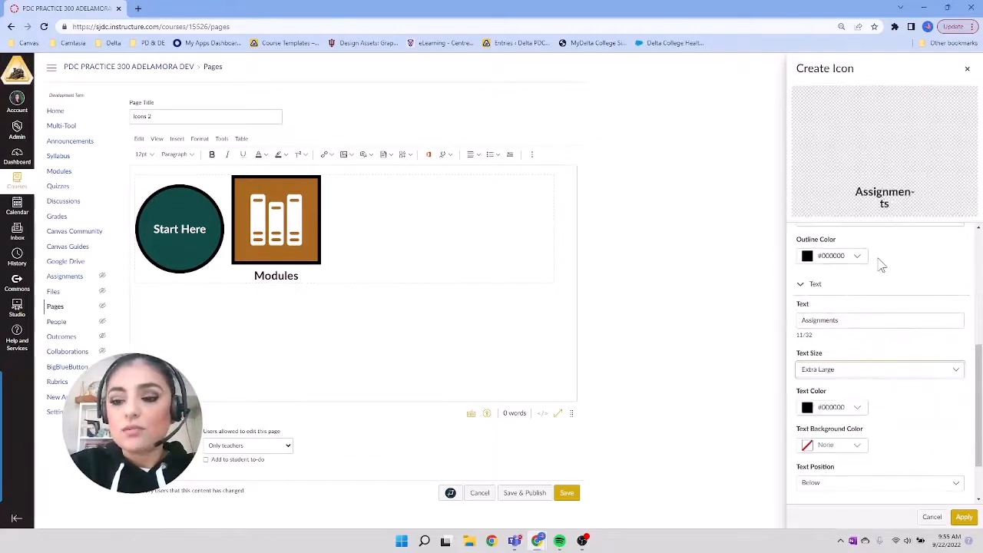
Step: Set the triangle's icon color to #e6aa50 using the hex code saved in the clipboard history
{"action": "scroll", "coordinate": [882, 265], "scroll_direction": "up", "scroll_amount": 2}
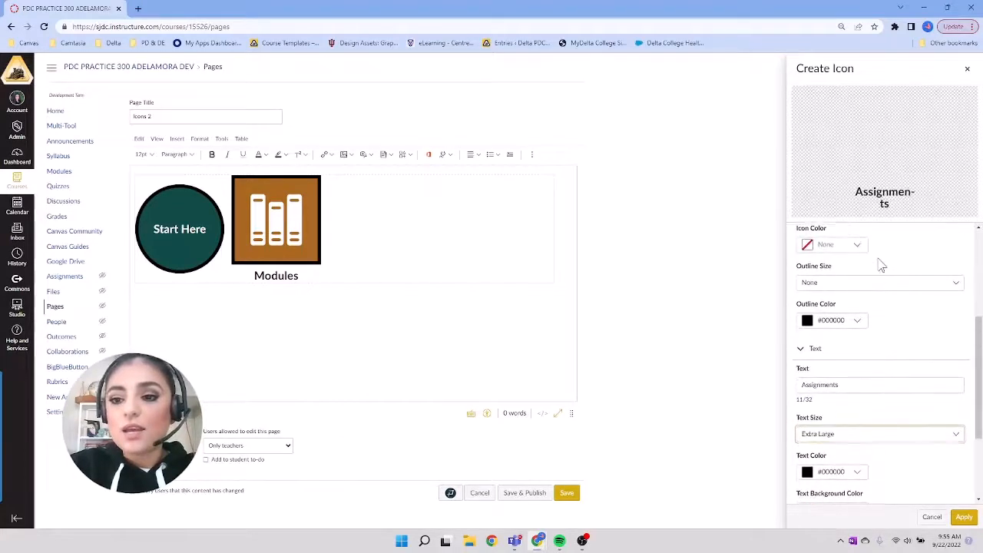
{"action": "scroll", "coordinate": [864, 289], "scroll_direction": "up", "scroll_amount": 1}
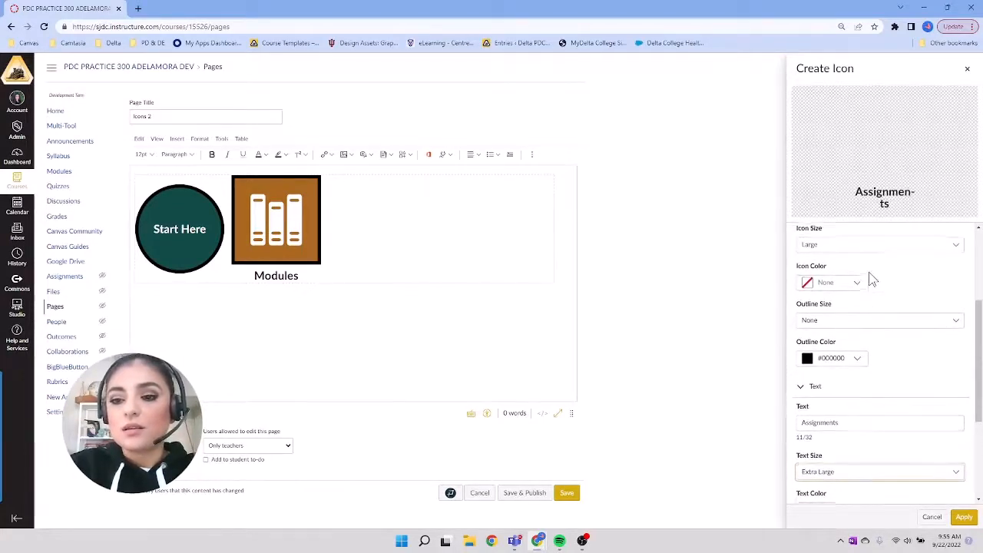
{"action": "left_click", "coordinate": [857, 308]}
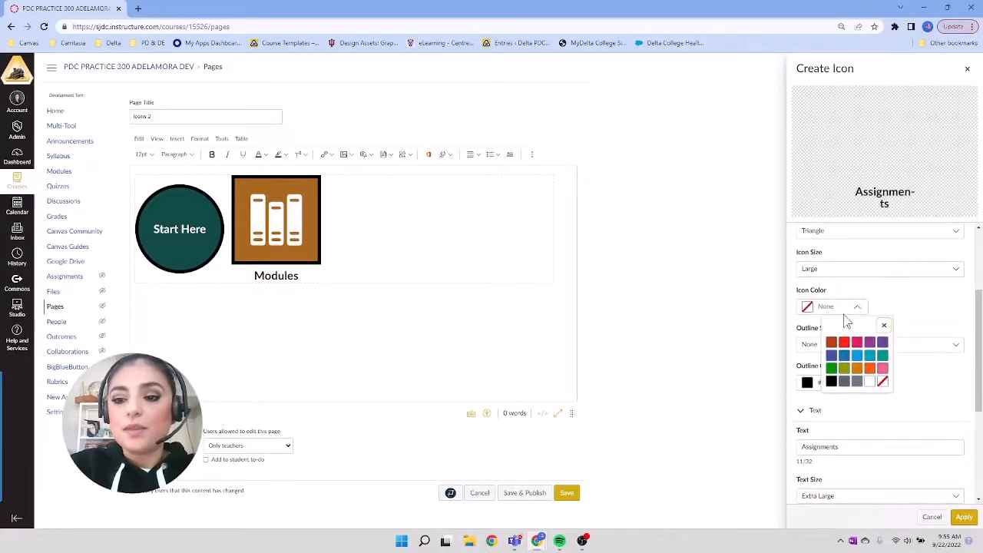
{"action": "left_click", "coordinate": [844, 311]}
{"action": "left_click", "coordinate": [844, 311]}
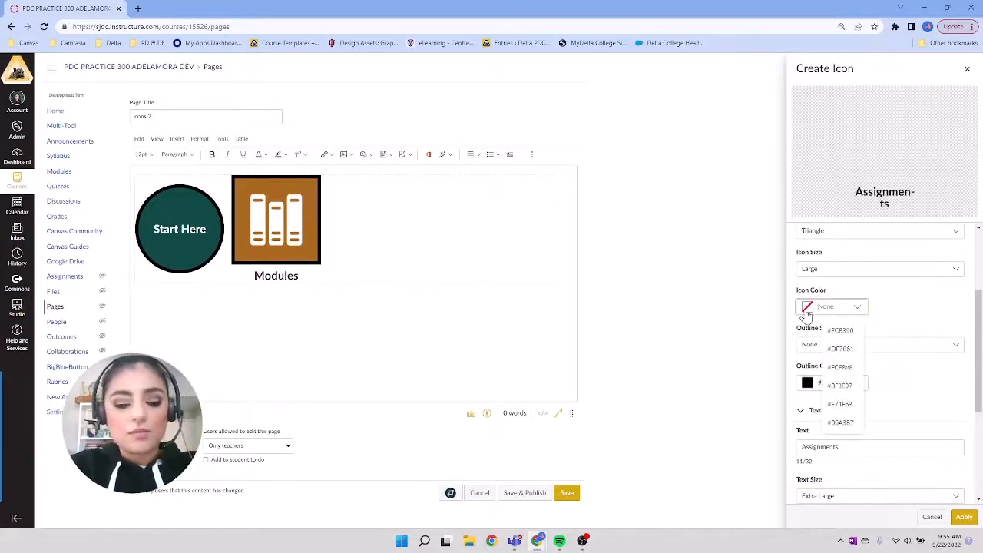
{"action": "key", "text": "super+v"}
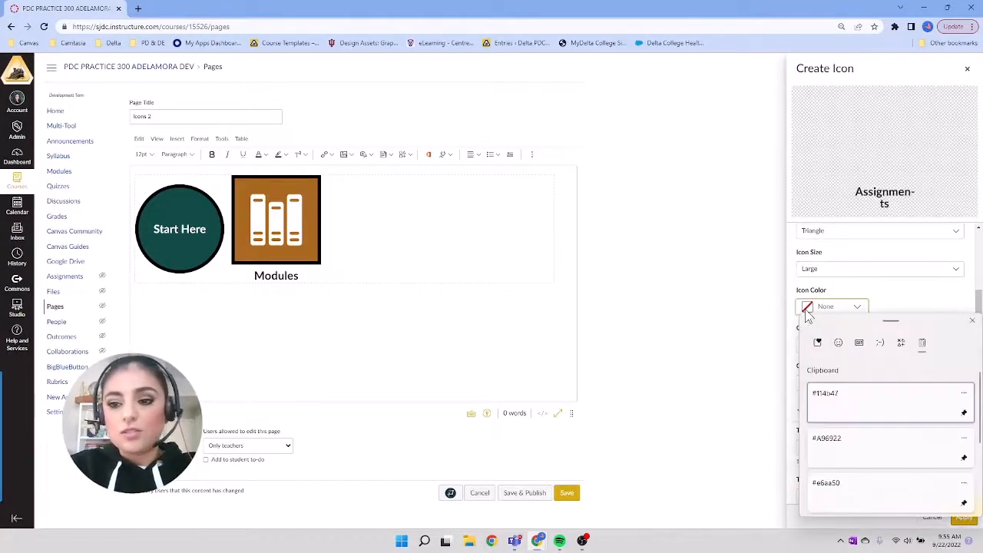
{"action": "left_click", "coordinate": [856, 498]}
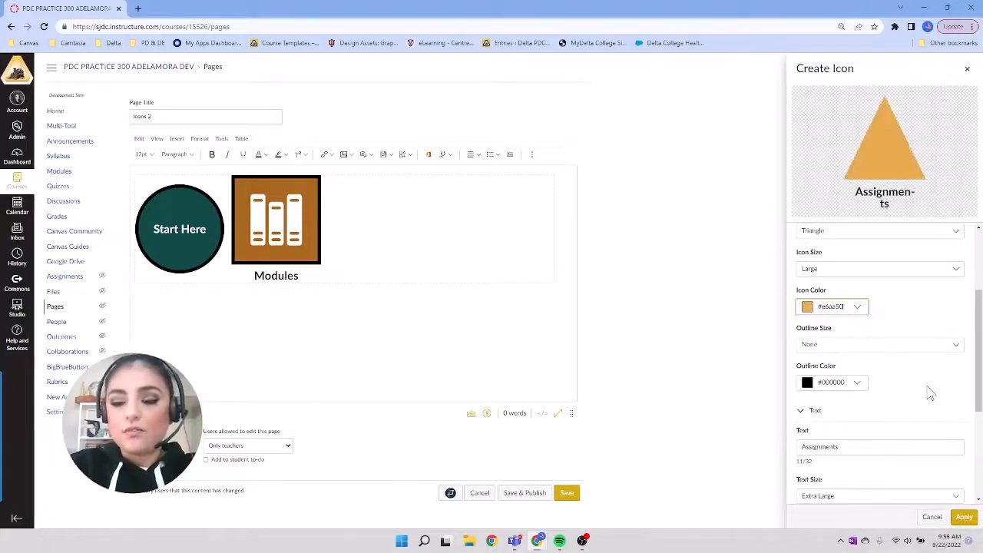
Step: Reduce the text size of the icon's "Assignments" label to Large
{"action": "scroll", "coordinate": [930, 393], "scroll_direction": "down", "scroll_amount": 1}
{"action": "scroll", "coordinate": [930, 393], "scroll_direction": "down", "scroll_amount": 1}
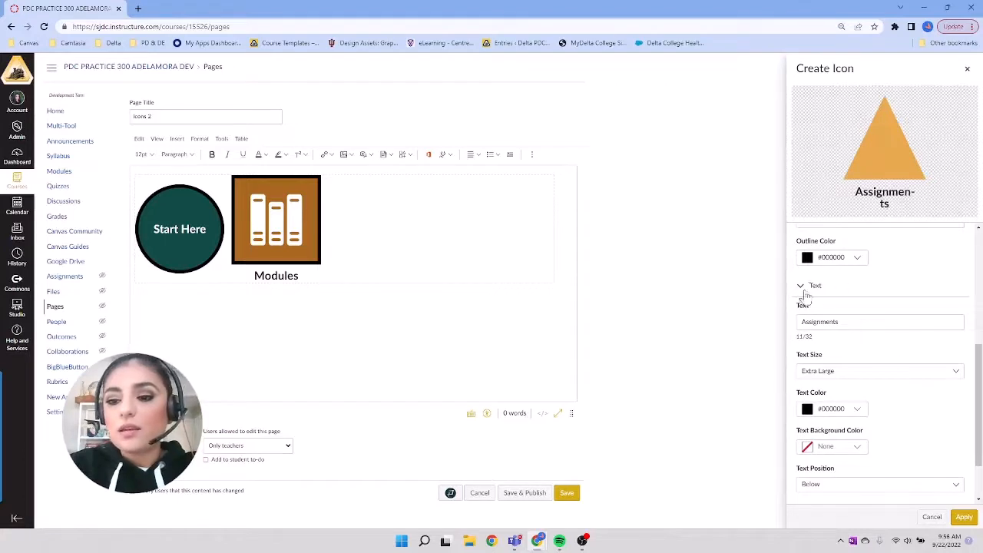
{"action": "left_click", "coordinate": [826, 372]}
{"action": "left_click", "coordinate": [825, 416]}
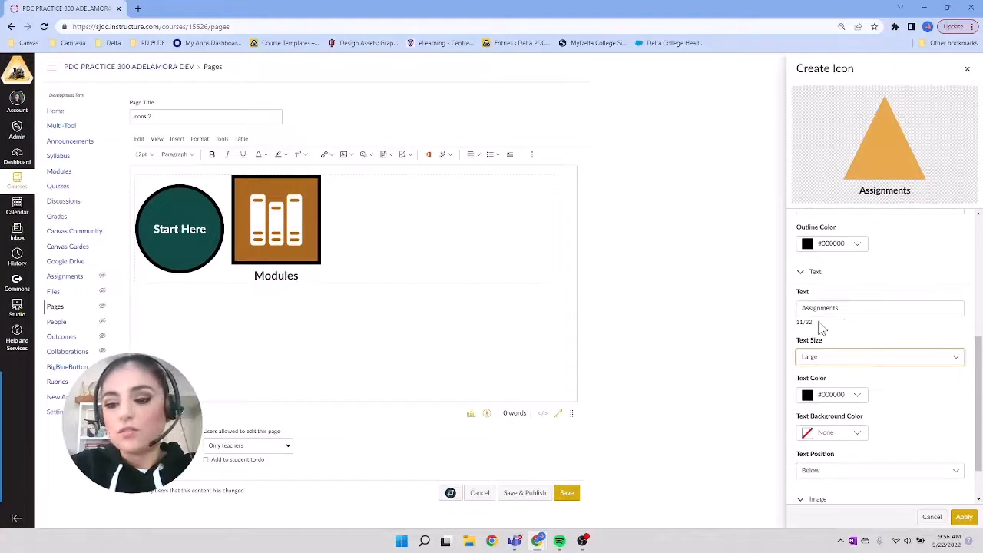
Step: Add the multi-color Social Studies Icon image to the triangle and apply the finished icon to the page
{"action": "scroll", "coordinate": [914, 415], "scroll_direction": "down", "scroll_amount": 1}
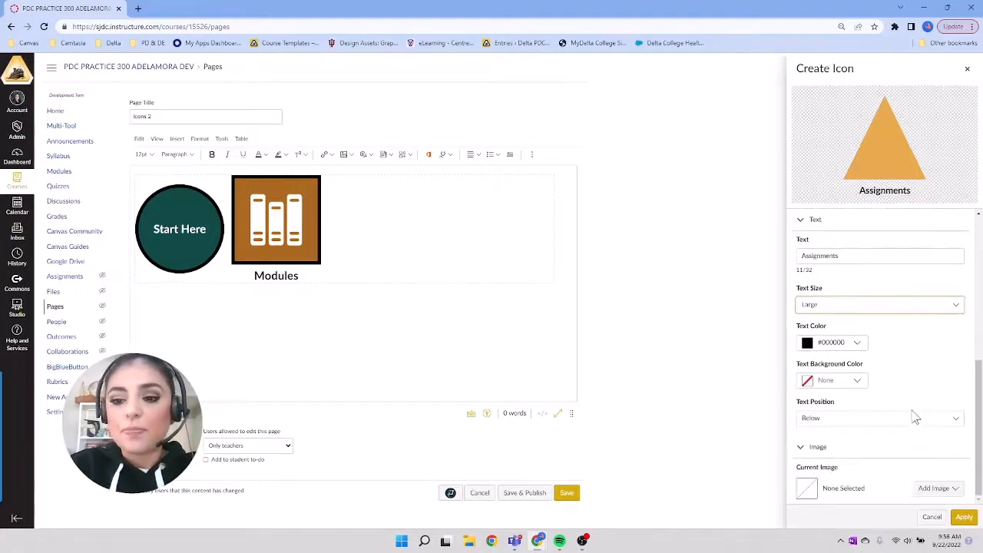
{"action": "left_click", "coordinate": [939, 489]}
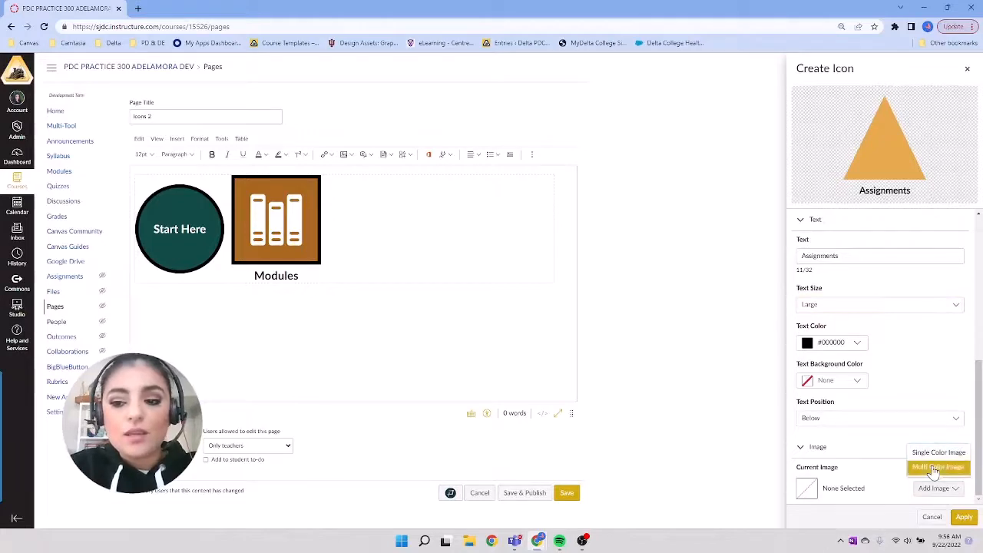
{"action": "left_click", "coordinate": [936, 468]}
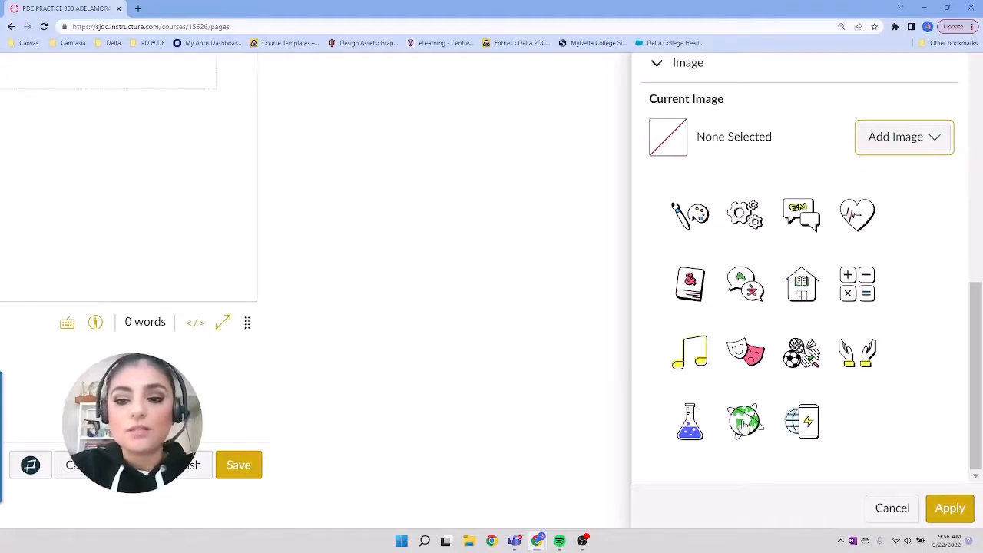
{"action": "left_click", "coordinate": [745, 422]}
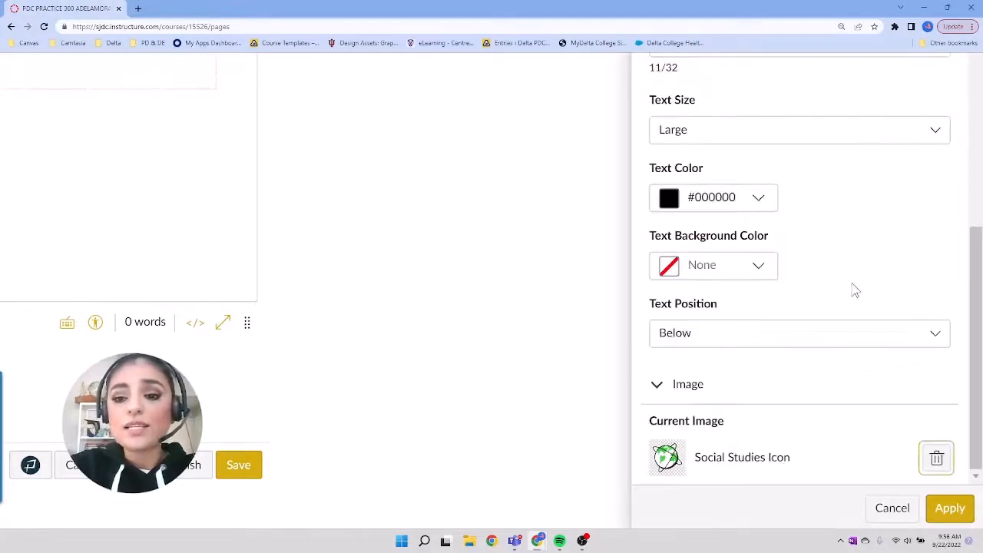
{"action": "key", "text": "ctrl+minus"}
{"action": "key", "text": "ctrl+minus"}
{"action": "key", "text": "ctrl+minus"}
{"action": "key", "text": "ctrl+minus"}
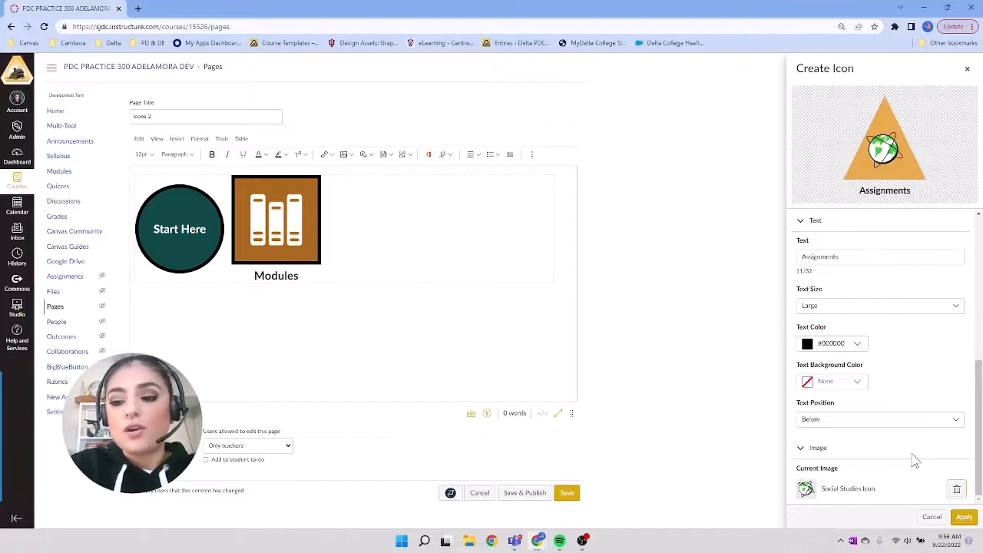
{"action": "left_click", "coordinate": [965, 518]}
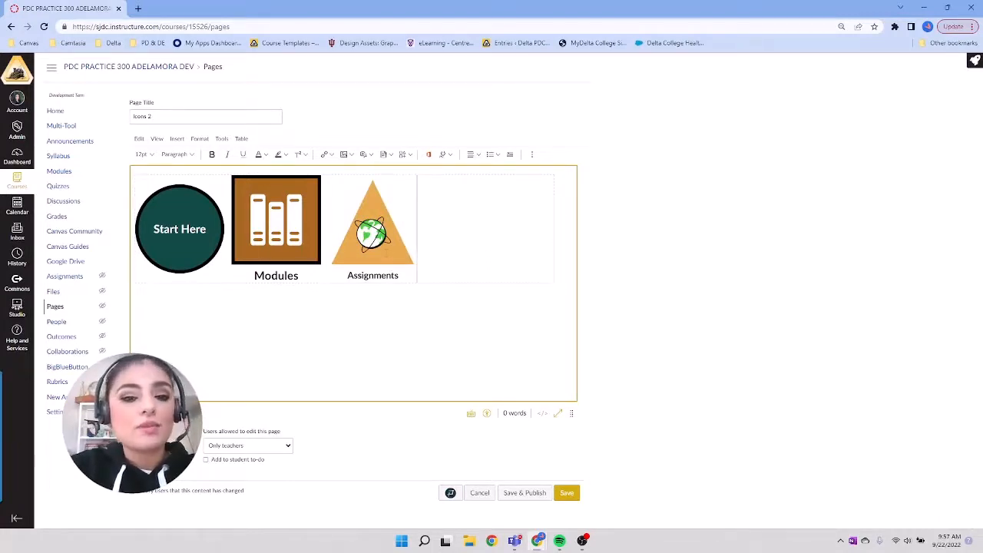
Step: Resize the Assignments icon on the page so it is slightly larger than the Modules icon
{"action": "left_click", "coordinate": [411, 234]}
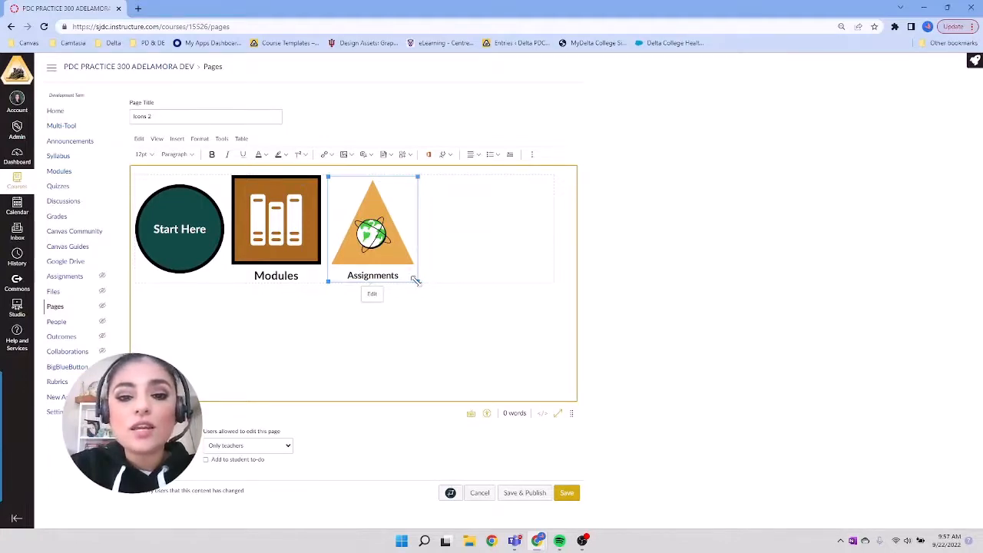
{"action": "left_click_drag", "start_coordinate": [416, 281], "coordinate": [557, 382]}
{"action": "scroll", "coordinate": [557, 381], "scroll_direction": "down", "scroll_amount": 1}
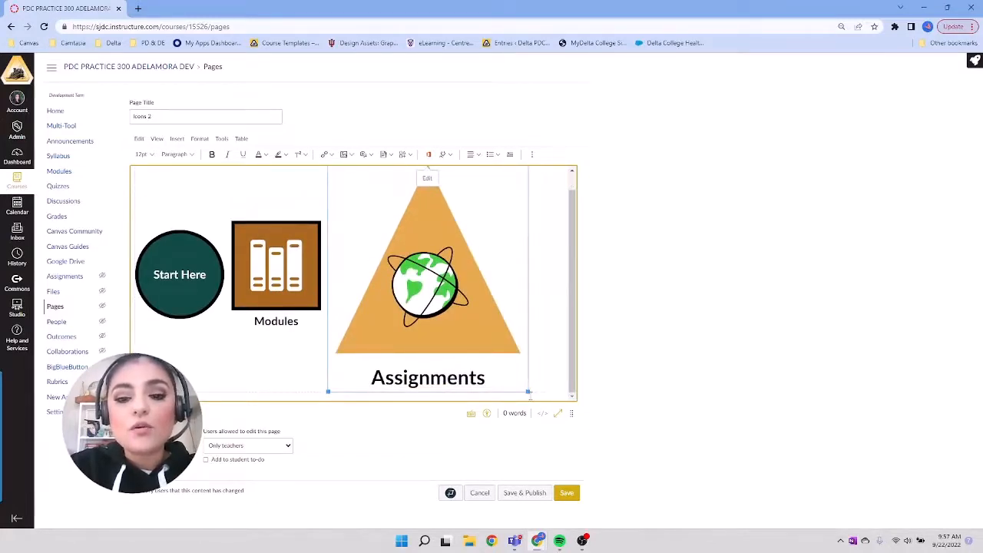
{"action": "left_click_drag", "start_coordinate": [526, 392], "coordinate": [447, 314]}
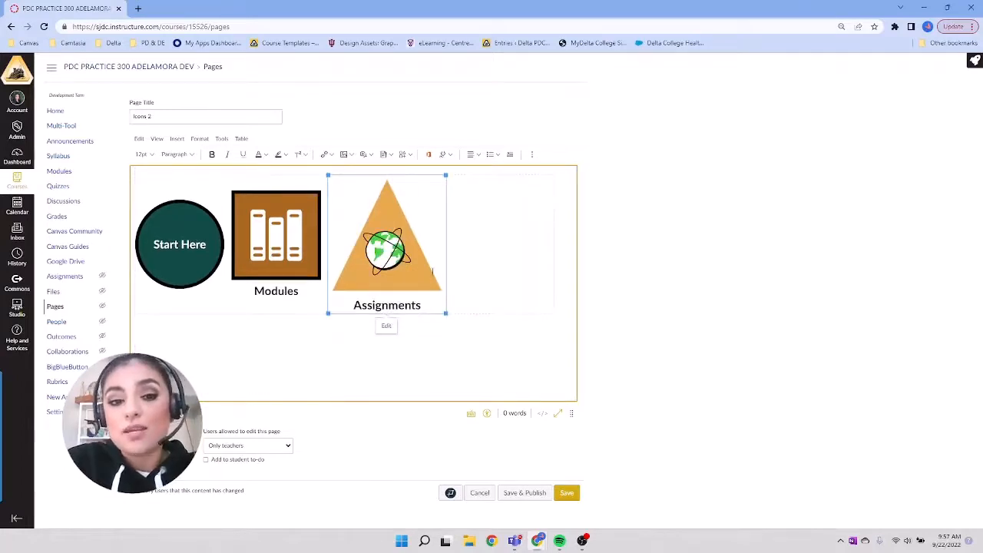
Step: Link the Start Here icon to Module 1 with a course link
{"action": "left_click", "coordinate": [192, 240]}
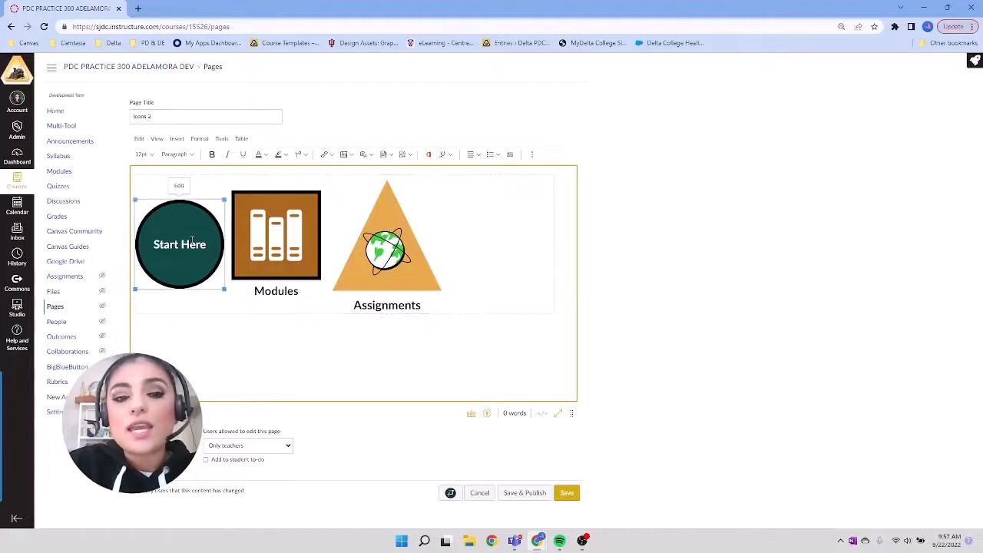
{"action": "scroll", "coordinate": [185, 203], "scroll_direction": "up", "scroll_amount": 5}
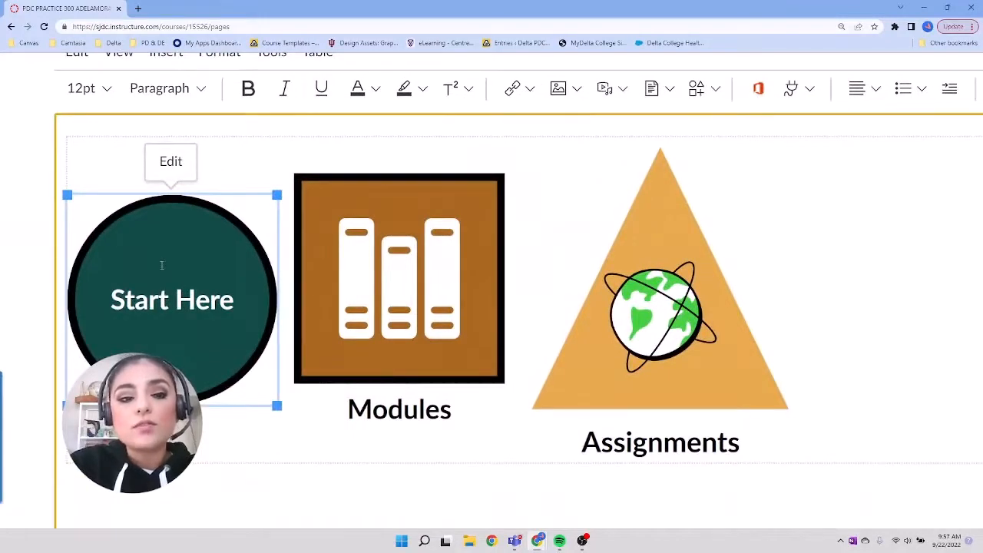
{"action": "left_click", "coordinate": [531, 92]}
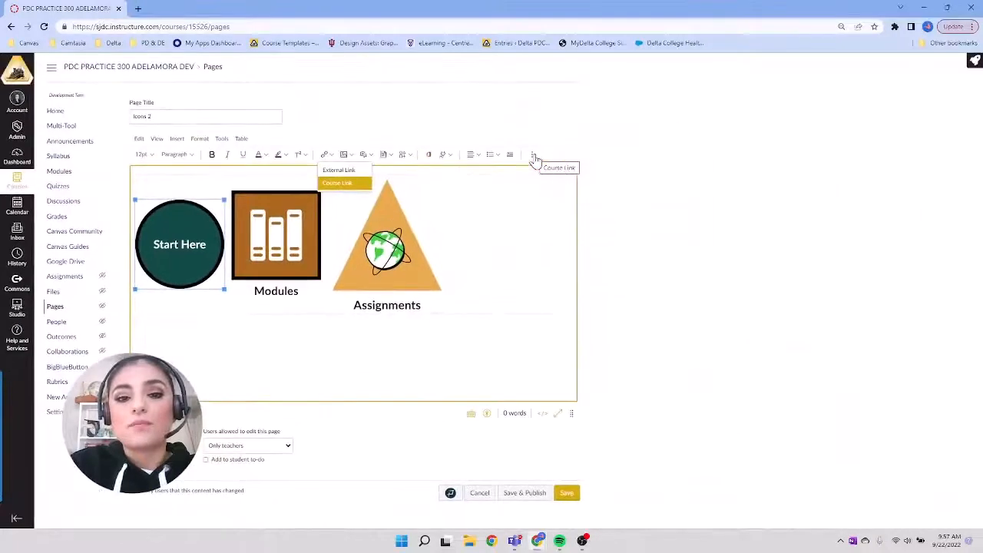
{"action": "left_click", "coordinate": [349, 188]}
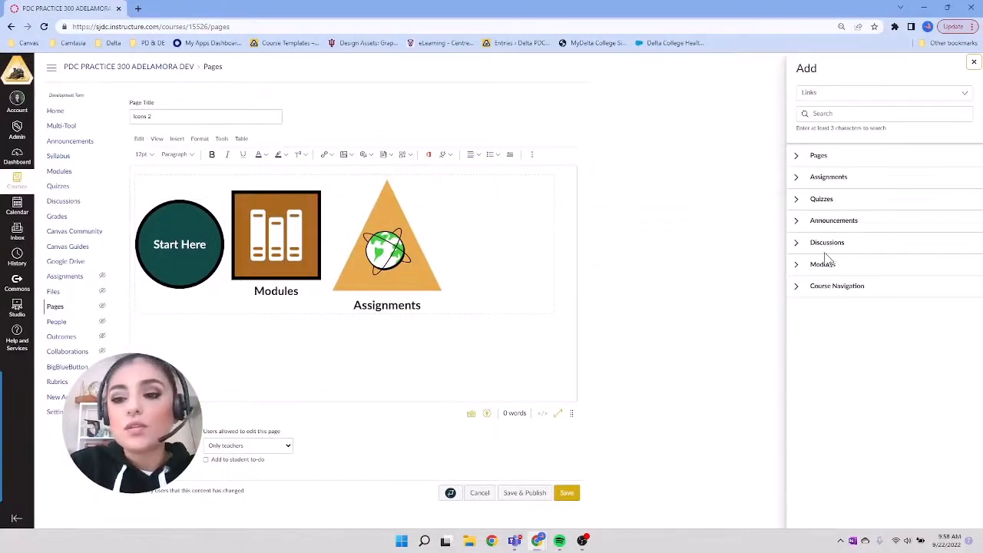
{"action": "left_click", "coordinate": [795, 266]}
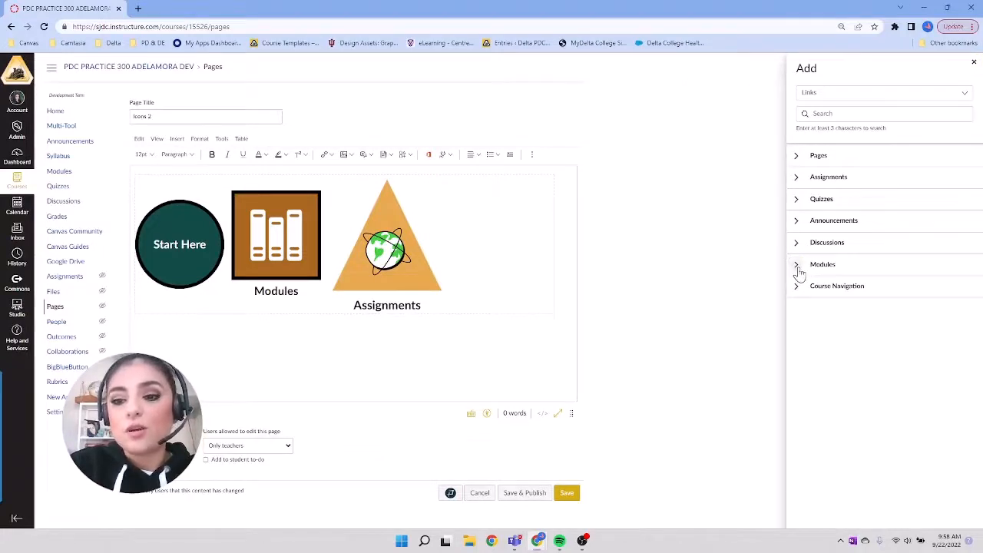
{"action": "left_click", "coordinate": [796, 265]}
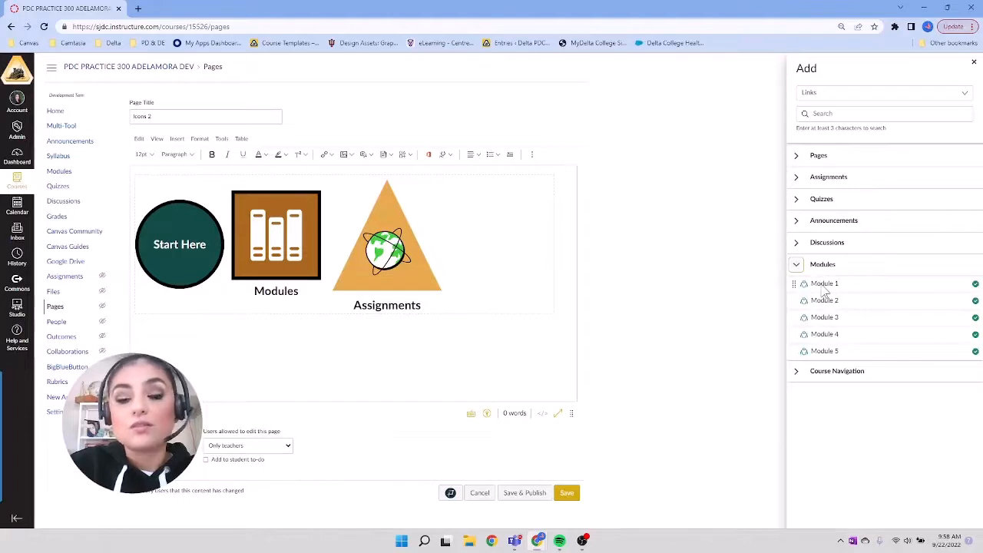
{"action": "left_click", "coordinate": [823, 286]}
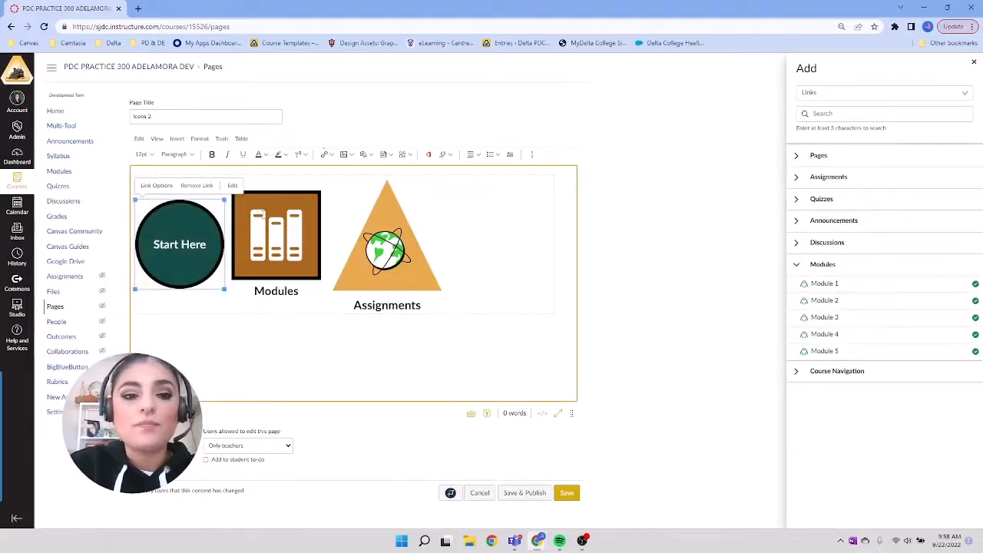
Step: Link the Modules icon on the page to Quiz 1 with a course link
{"action": "left_click", "coordinate": [275, 219]}
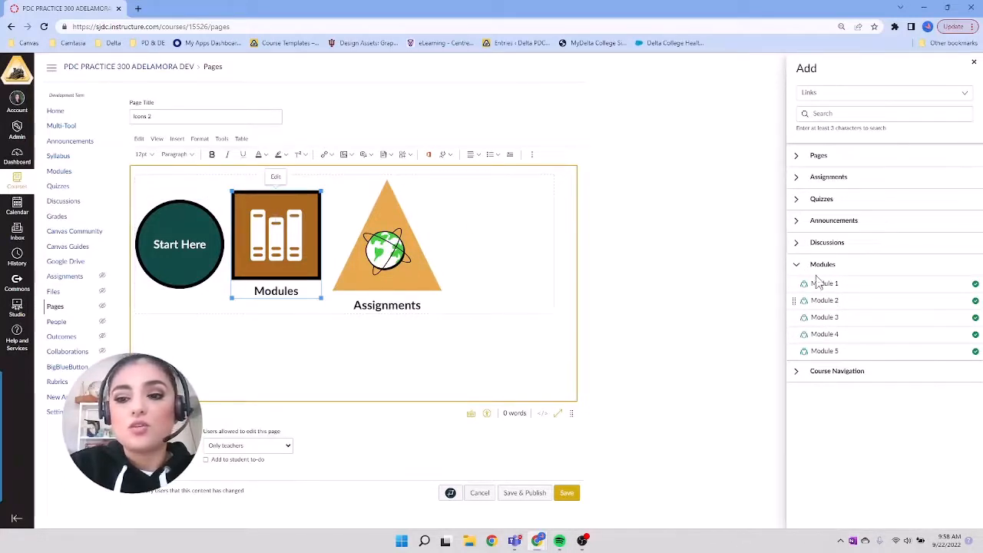
{"action": "left_click", "coordinate": [796, 199]}
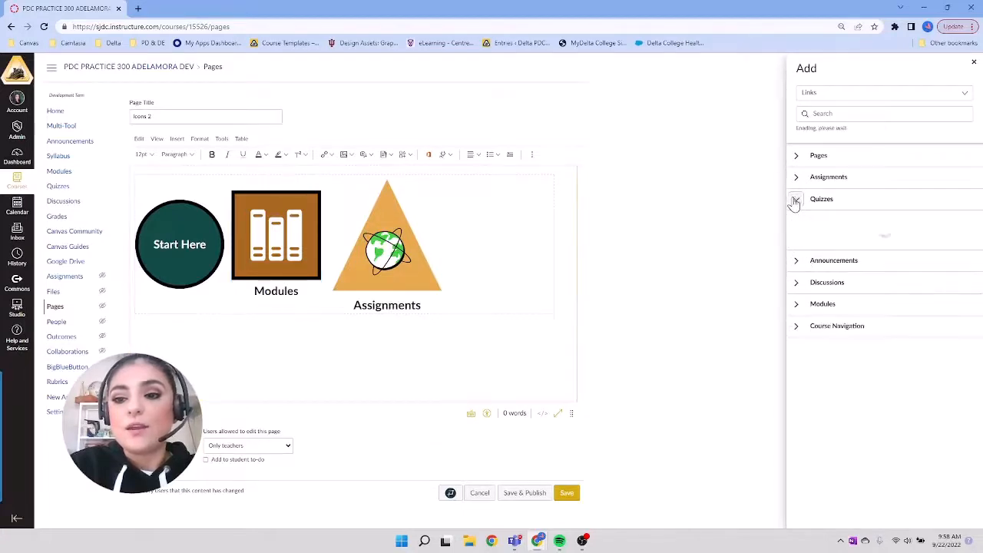
{"action": "left_click", "coordinate": [822, 219]}
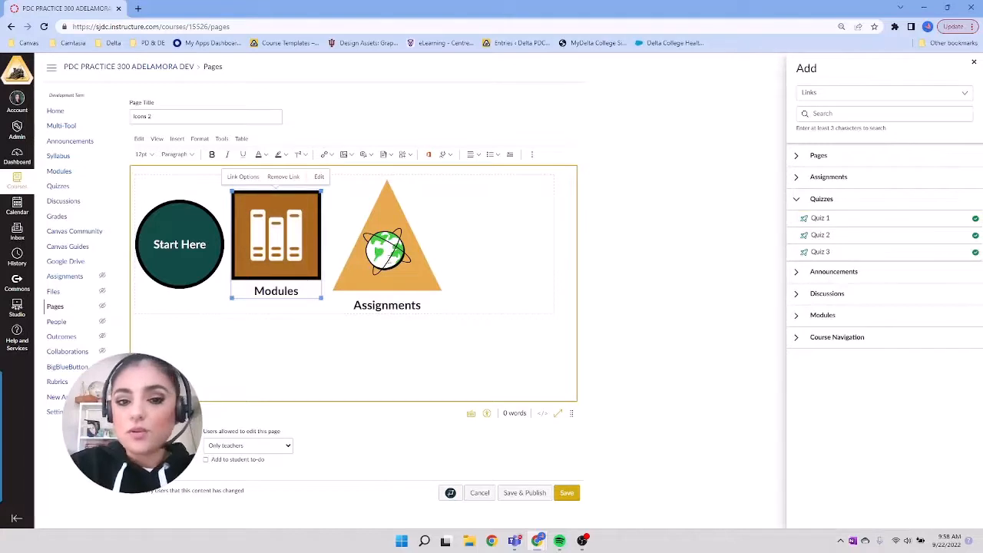
Step: Link the Assignments icon to Assignment 1 with a course link and save the page
{"action": "left_click", "coordinate": [388, 257]}
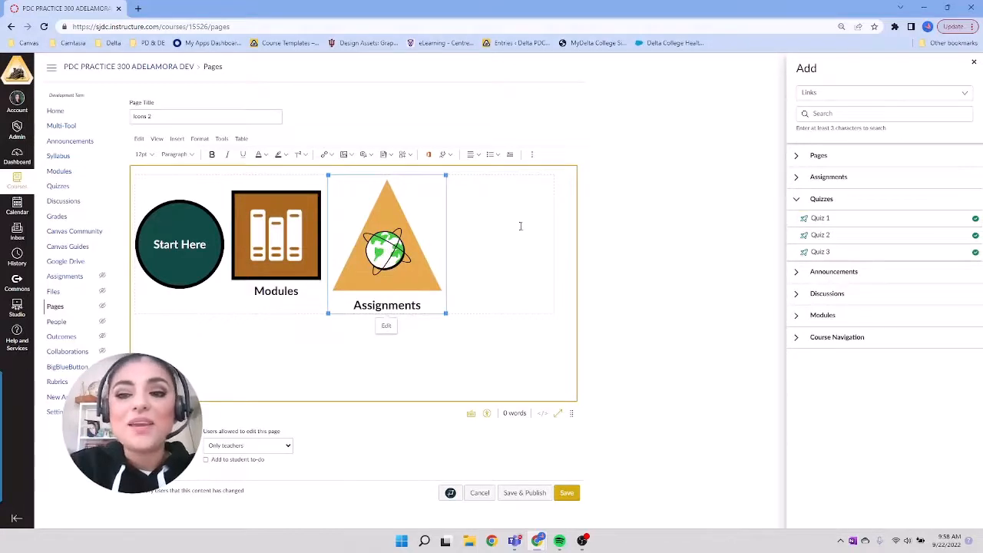
{"action": "left_click", "coordinate": [797, 178]}
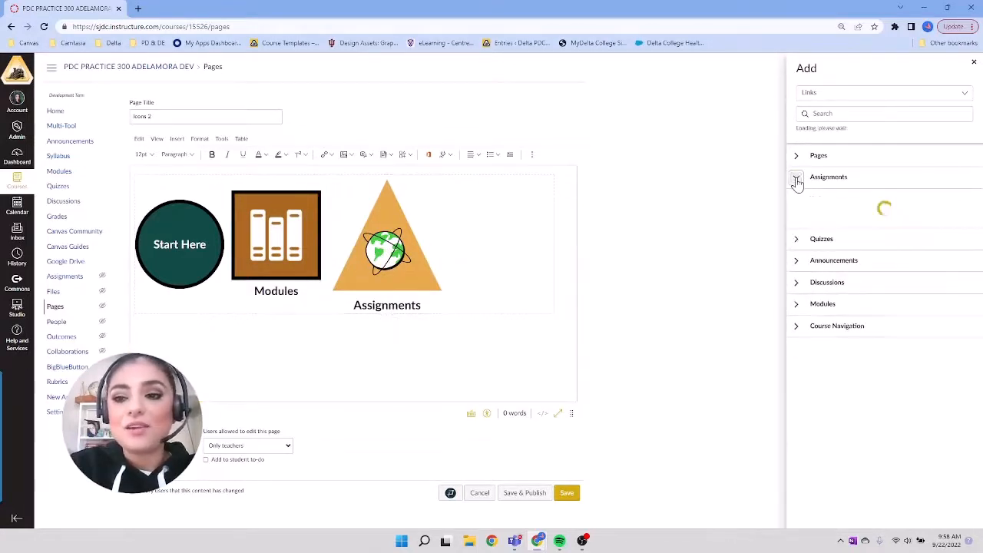
{"action": "left_click", "coordinate": [842, 206]}
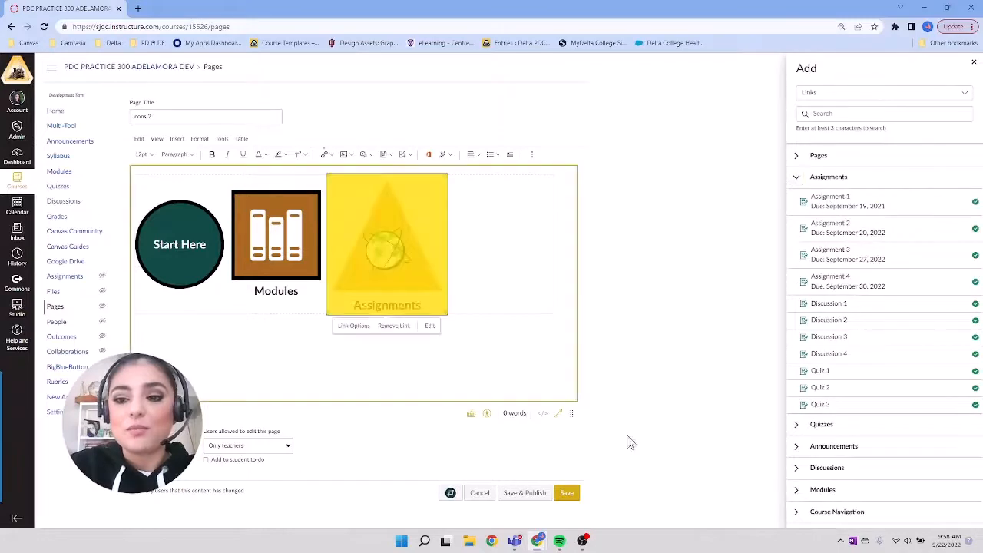
{"action": "left_click", "coordinate": [567, 493]}
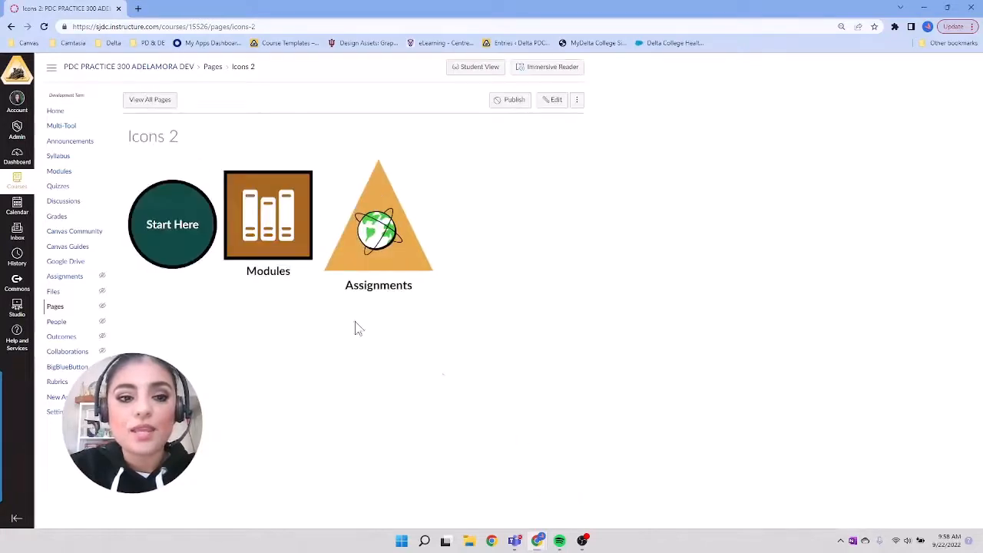
Step: Test the links of the Start Here, Modules and Assignments icons, returning to the Icons 2 page after each one
{"action": "left_click", "coordinate": [169, 221]}
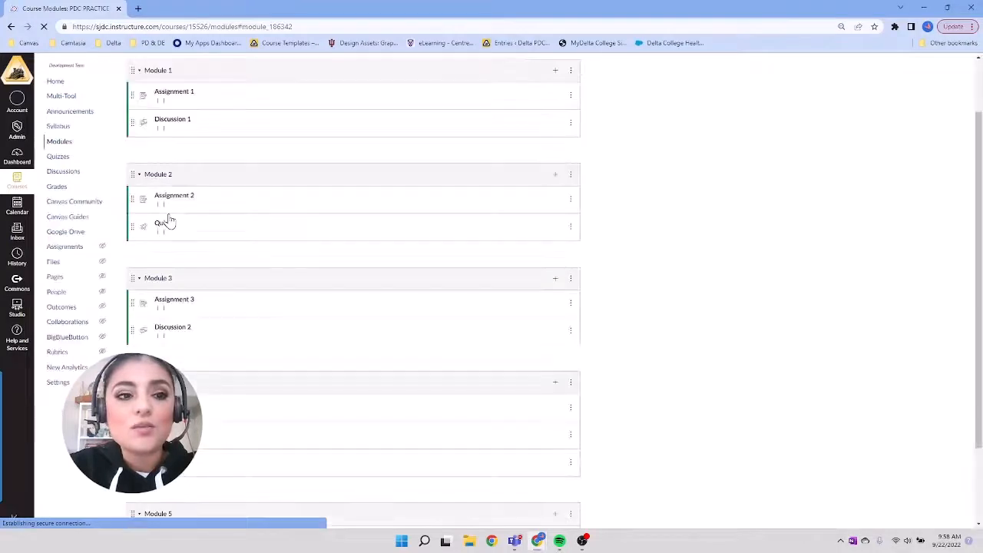
{"action": "left_click", "coordinate": [11, 26]}
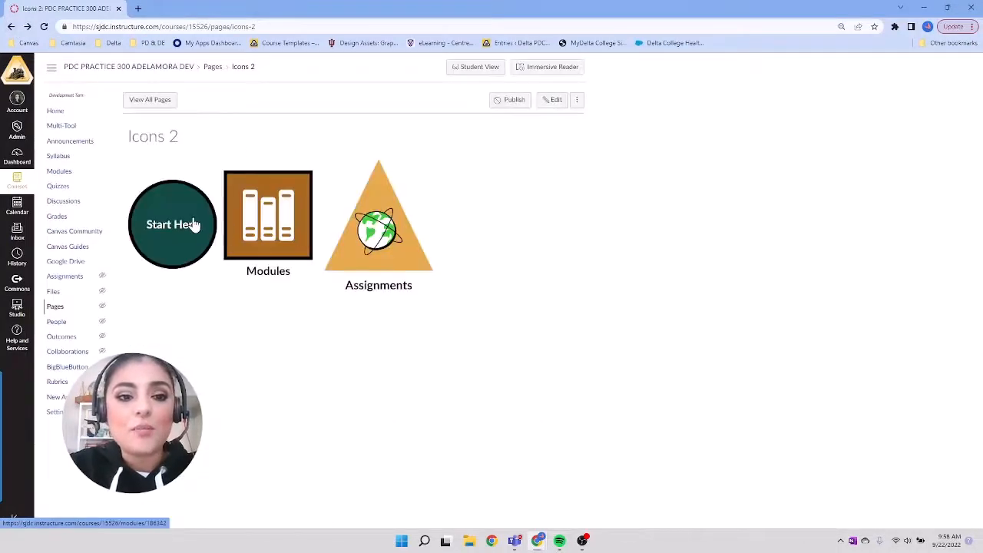
{"action": "left_click", "coordinate": [259, 222]}
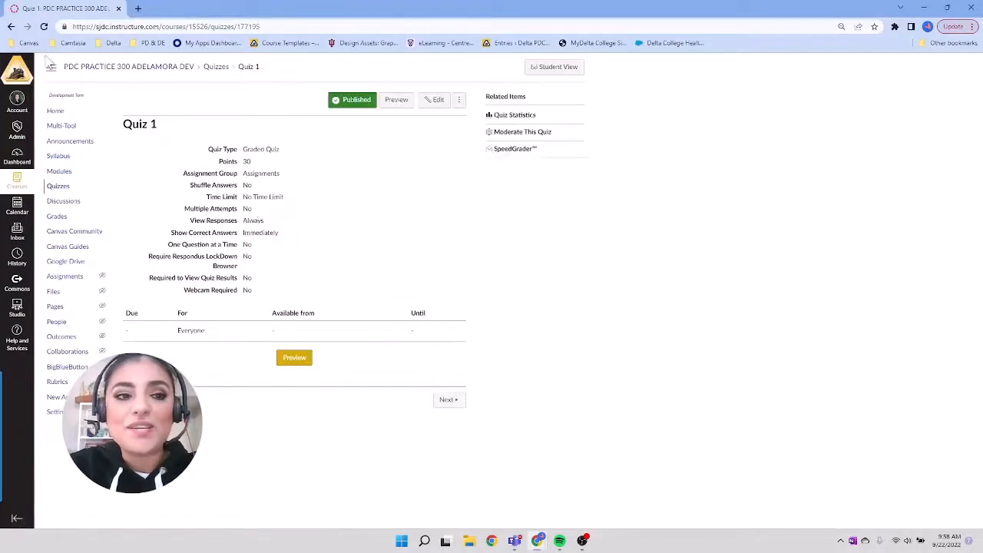
{"action": "left_click", "coordinate": [10, 26]}
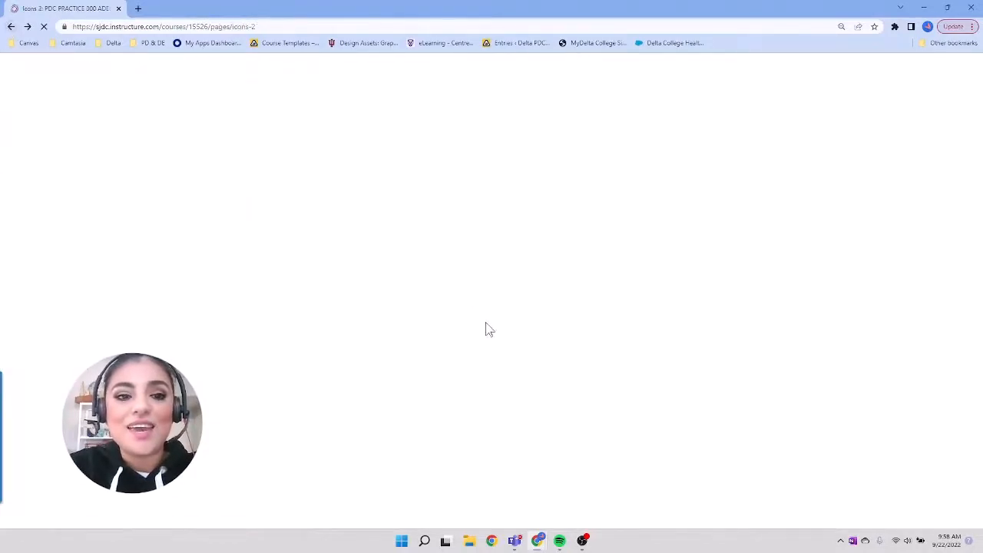
{"action": "left_click", "coordinate": [379, 225]}
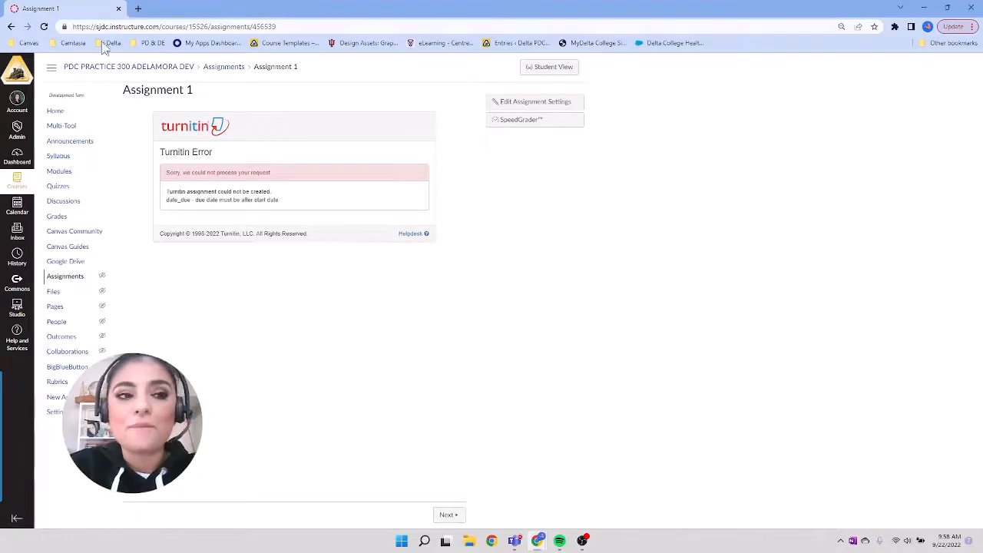
{"action": "left_click", "coordinate": [11, 27]}
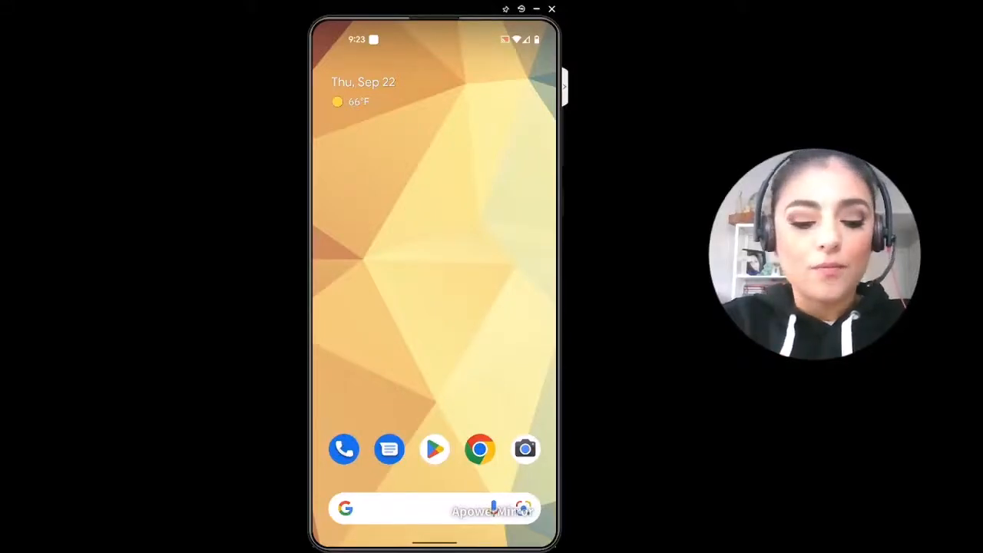
Step: Switch to the mirrored phone, open the Canvas Teacher app and show the full list of courses
{"action": "left_click_drag", "start_coordinate": [434, 477], "coordinate": [434, 230]}
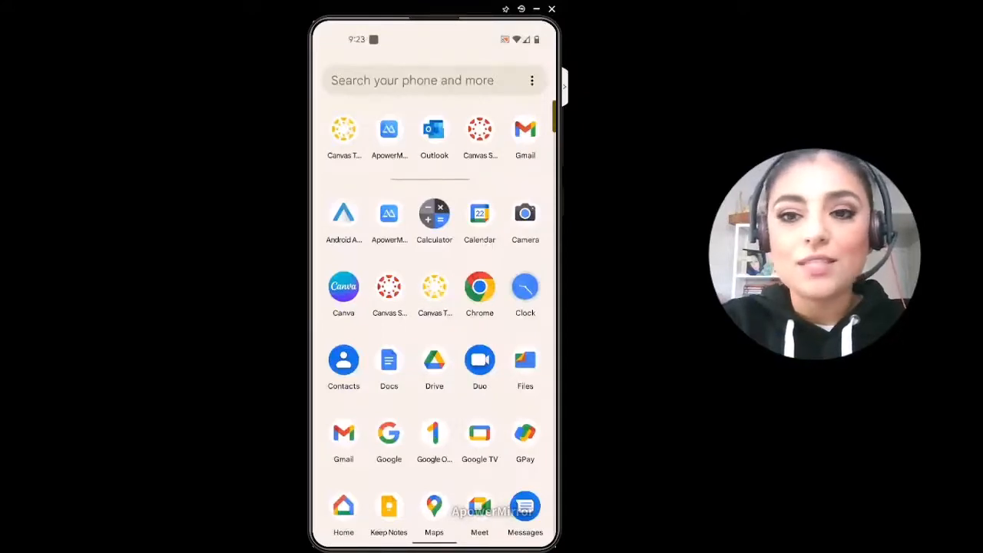
{"action": "left_click", "coordinate": [435, 287]}
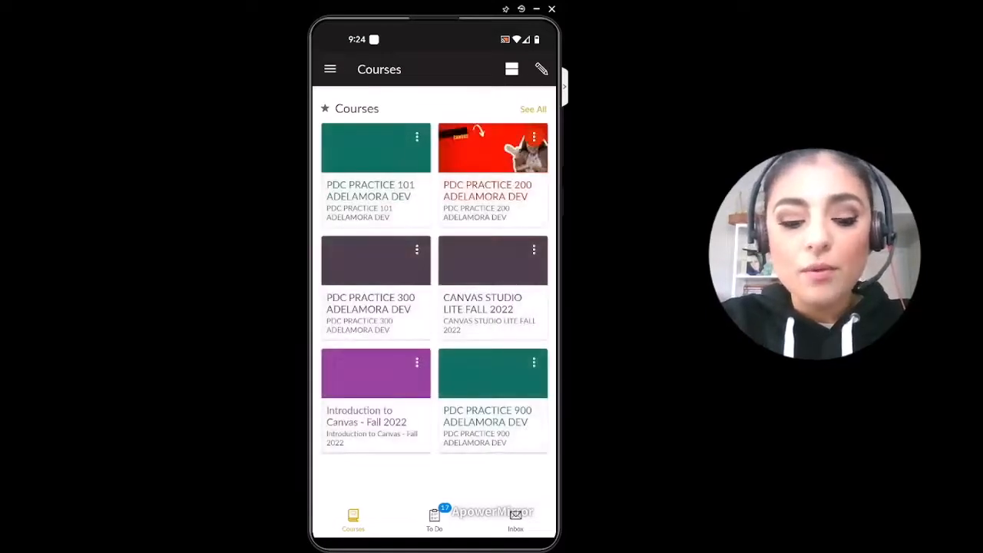
{"action": "left_click", "coordinate": [533, 109]}
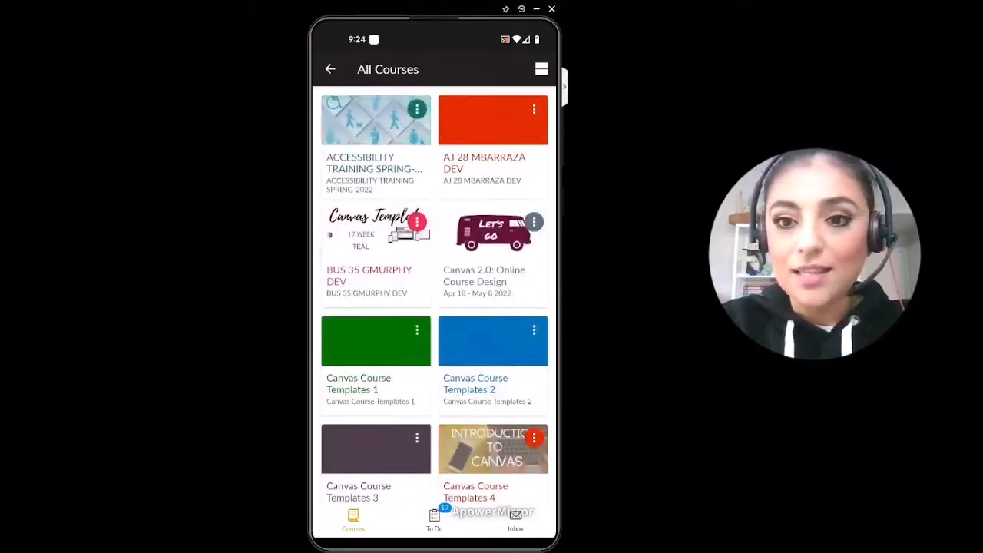
Step: Look through the full course list and return to the starred courses overview
{"action": "scroll", "coordinate": [434, 294], "scroll_direction": "down", "scroll_amount": 1}
{"action": "scroll", "coordinate": [434, 294], "scroll_direction": "down", "scroll_amount": 5}
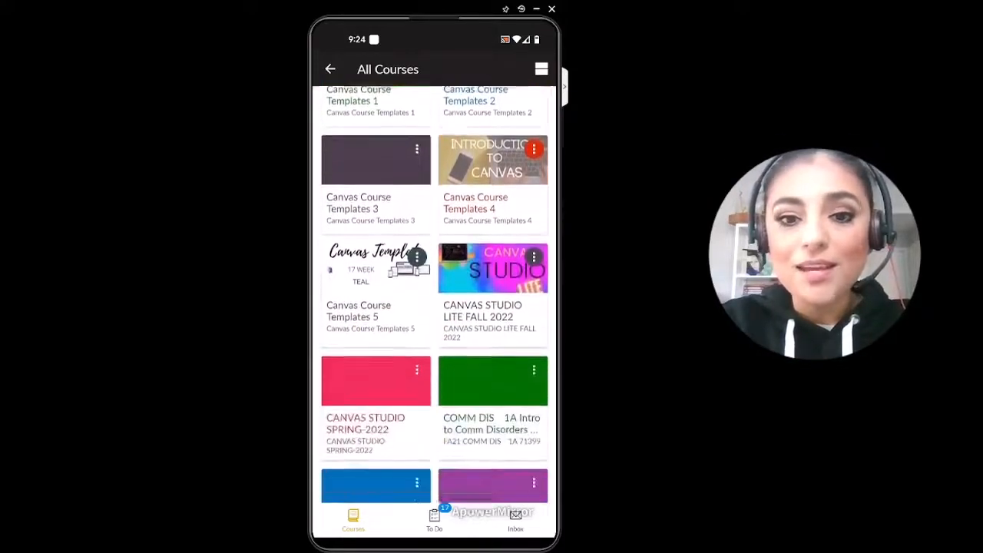
{"action": "scroll", "coordinate": [434, 294], "scroll_direction": "down", "scroll_amount": 5}
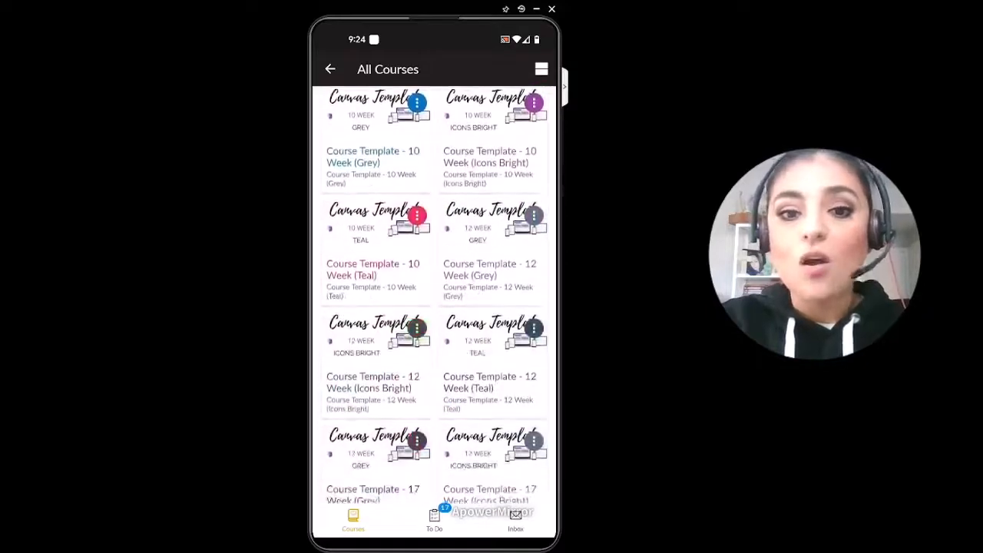
{"action": "scroll", "coordinate": [435, 294], "scroll_direction": "down", "scroll_amount": 4}
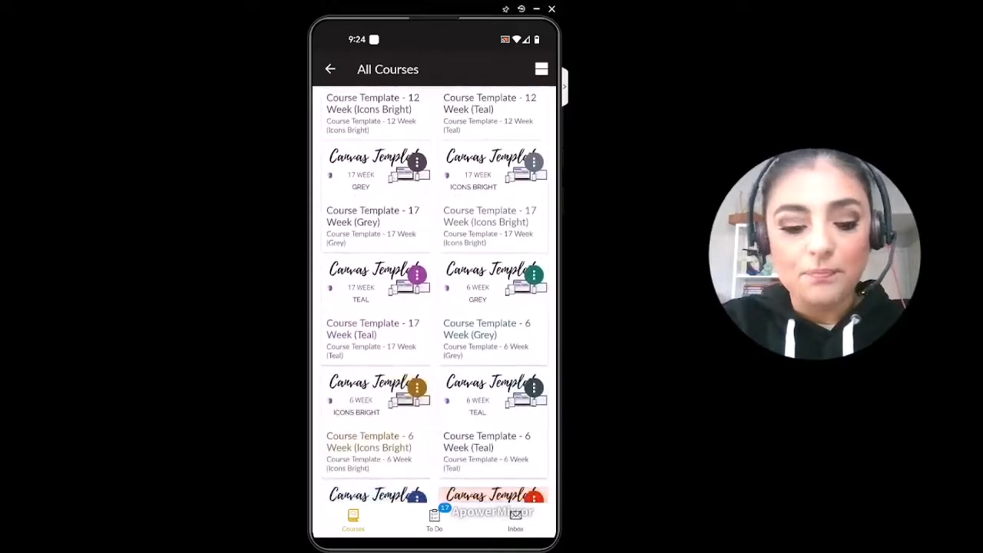
{"action": "scroll", "coordinate": [434, 294], "scroll_direction": "up", "scroll_amount": 7}
{"action": "left_click", "coordinate": [331, 69]}
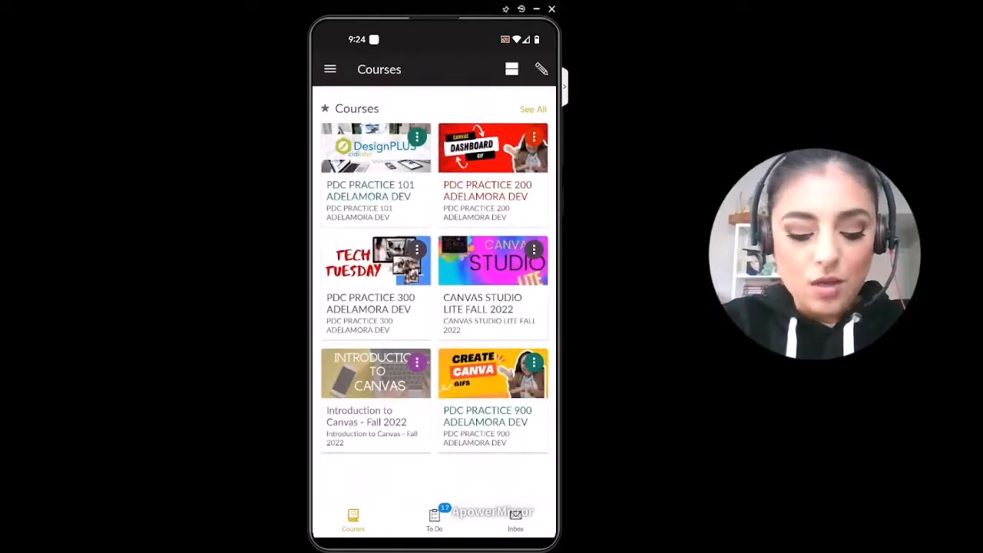
Step: Open the Introduction to Canvas - Fall 2022 course and examine its course navigation items
{"action": "left_click", "coordinate": [427, 431]}
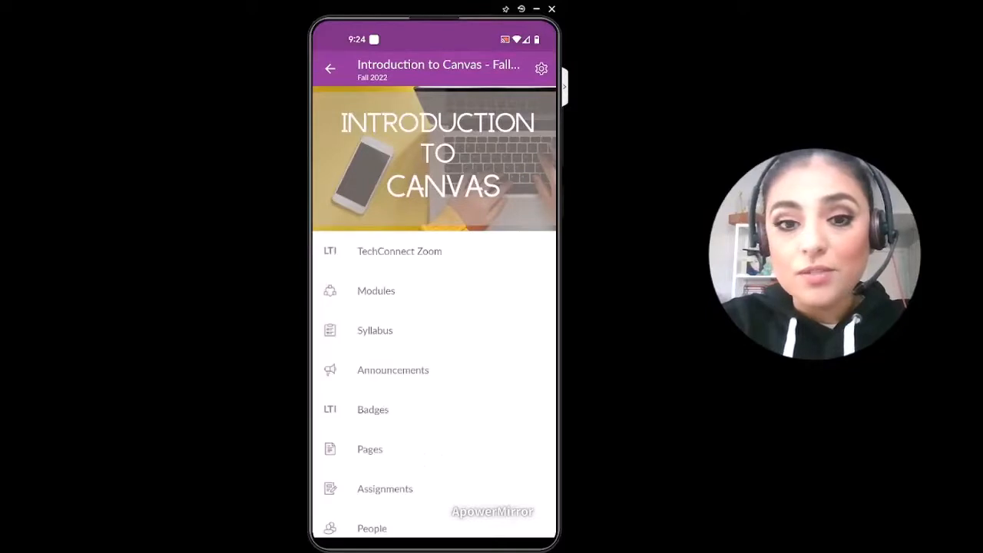
{"action": "scroll", "coordinate": [434, 384], "scroll_direction": "down", "scroll_amount": 3}
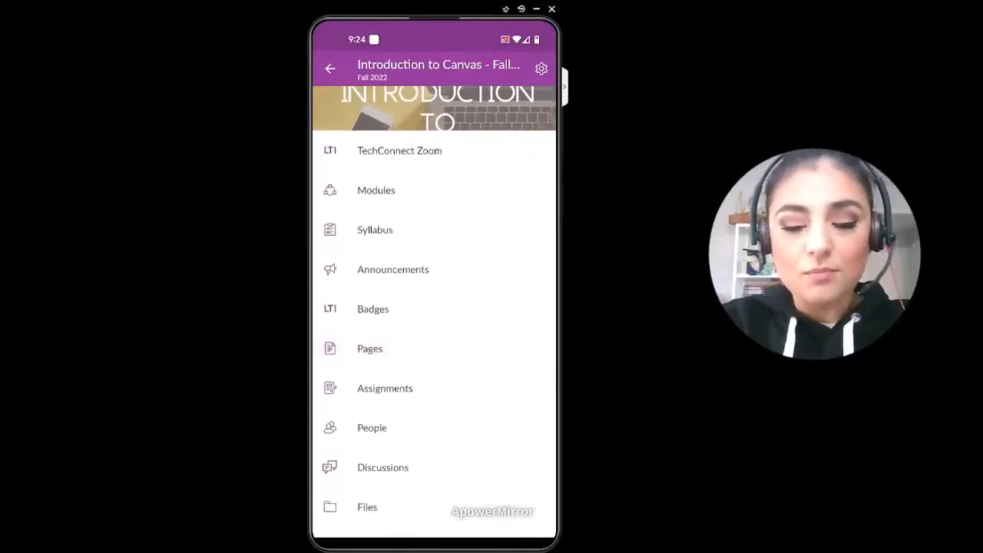
{"action": "scroll", "coordinate": [434, 346], "scroll_direction": "down", "scroll_amount": 1}
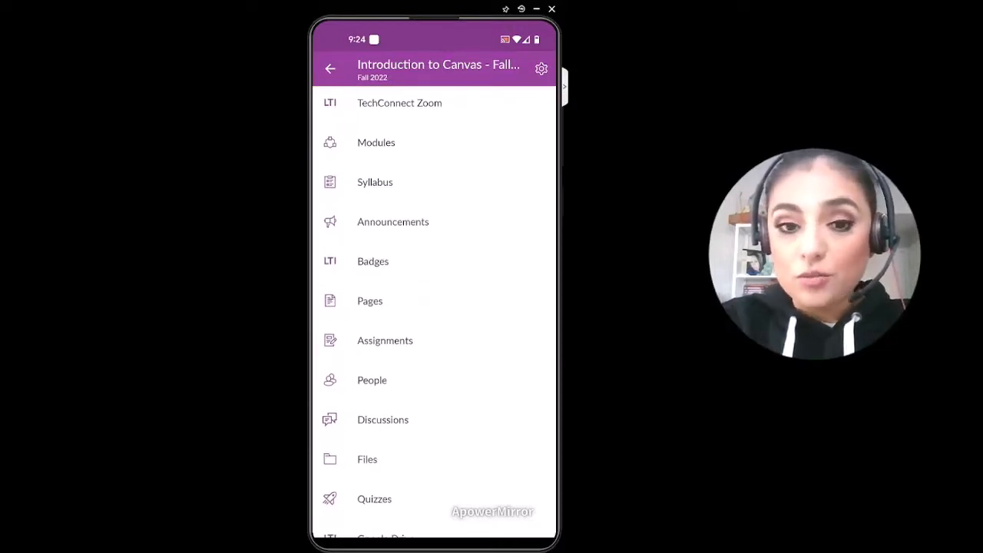
{"action": "scroll", "coordinate": [434, 369], "scroll_direction": "down", "scroll_amount": 1}
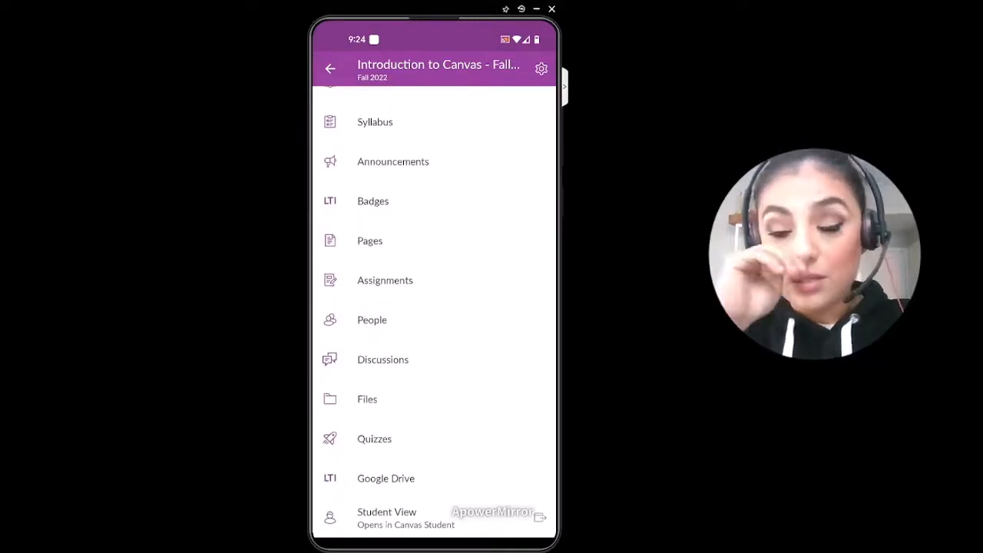
{"action": "scroll", "coordinate": [434, 307], "scroll_direction": "up", "scroll_amount": 3}
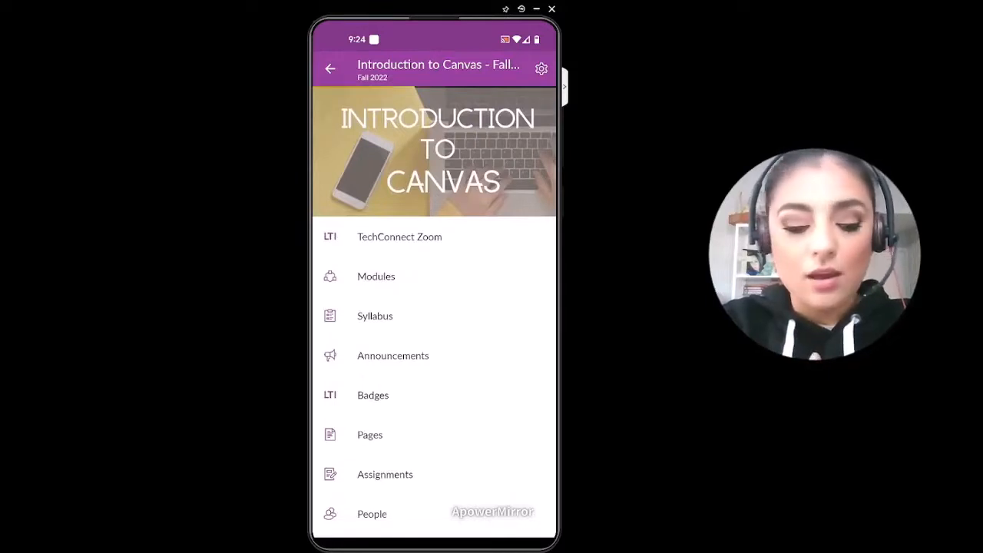
Step: View the Module 1 page from the course's modules and return to the module list
{"action": "left_click", "coordinate": [376, 276]}
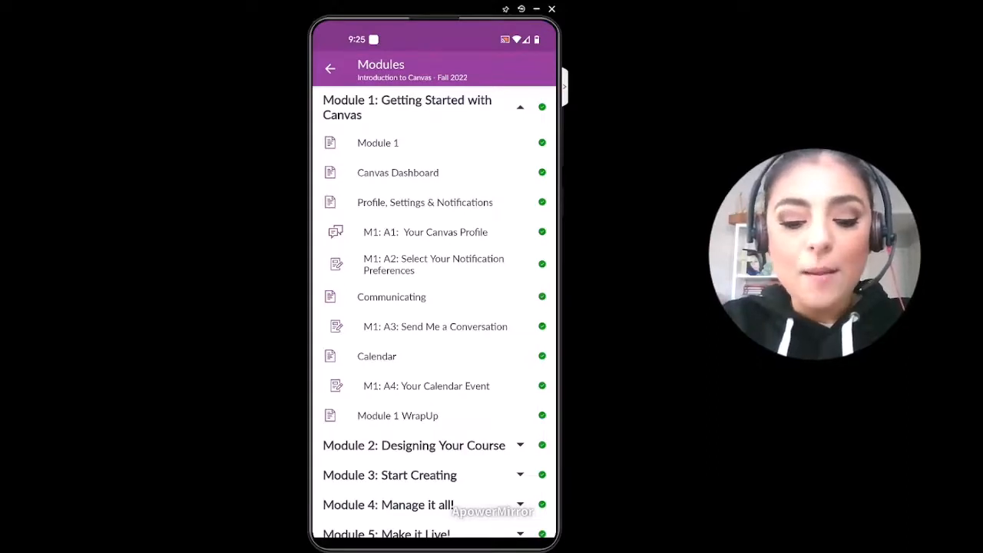
{"action": "left_click", "coordinate": [378, 143]}
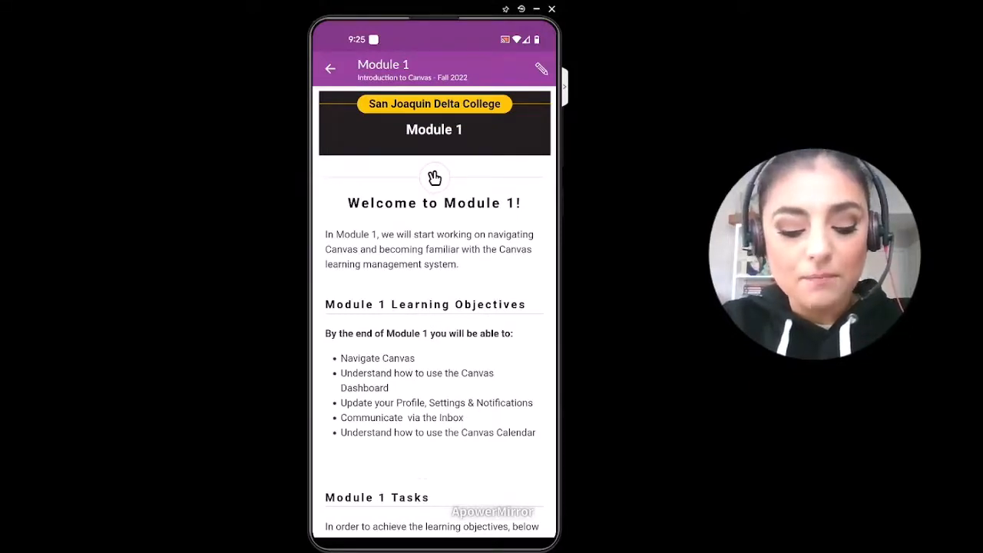
{"action": "scroll", "coordinate": [435, 178], "scroll_direction": "down", "scroll_amount": 3}
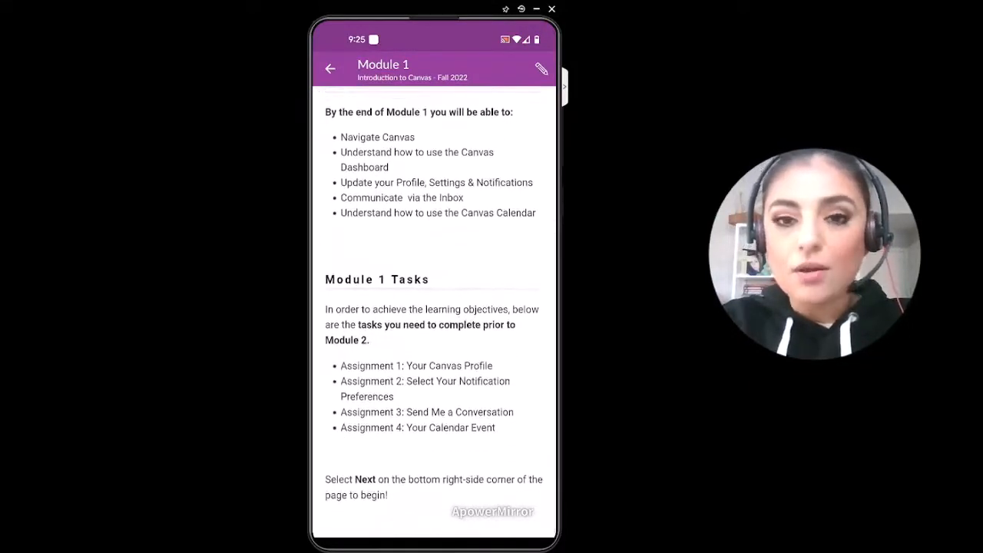
{"action": "scroll", "coordinate": [435, 177], "scroll_direction": "up", "scroll_amount": 3}
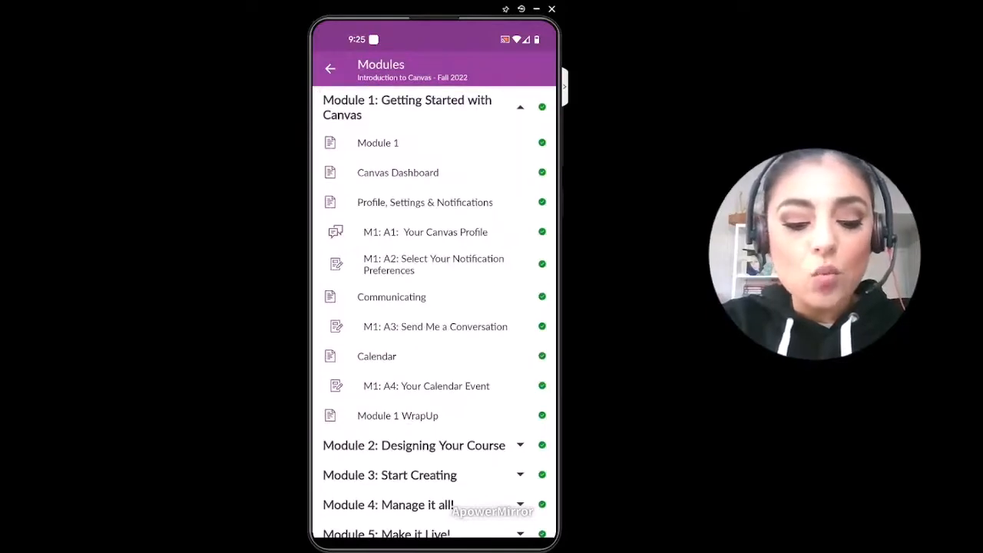
Step: Open the Canvas Dashboard page in Module 1, review its content and expand the Instructor Dashboard section
{"action": "left_click", "coordinate": [398, 173]}
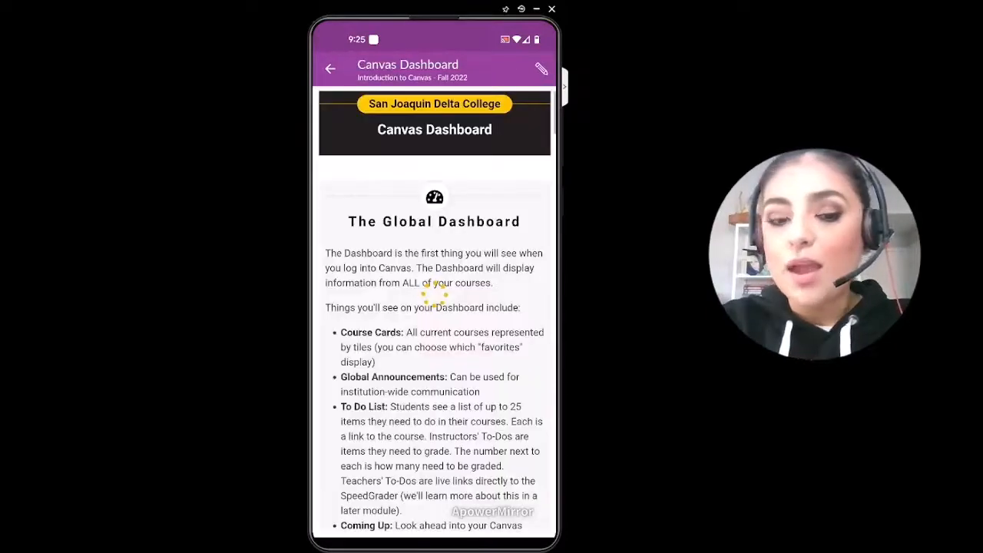
{"action": "scroll", "coordinate": [435, 310], "scroll_direction": "down", "scroll_amount": 6}
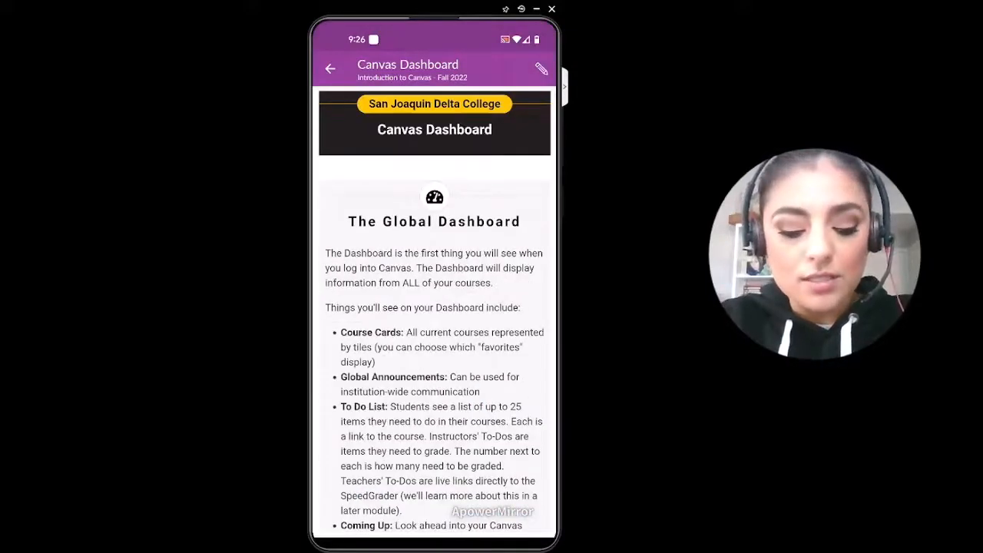
{"action": "scroll", "coordinate": [435, 312], "scroll_direction": "down", "scroll_amount": 5}
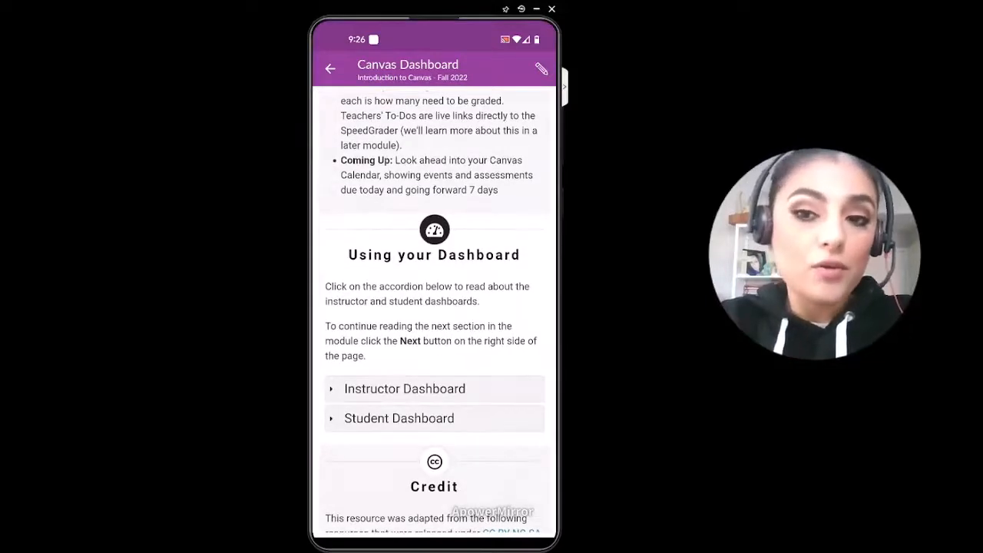
{"action": "scroll", "coordinate": [434, 312], "scroll_direction": "up", "scroll_amount": 3}
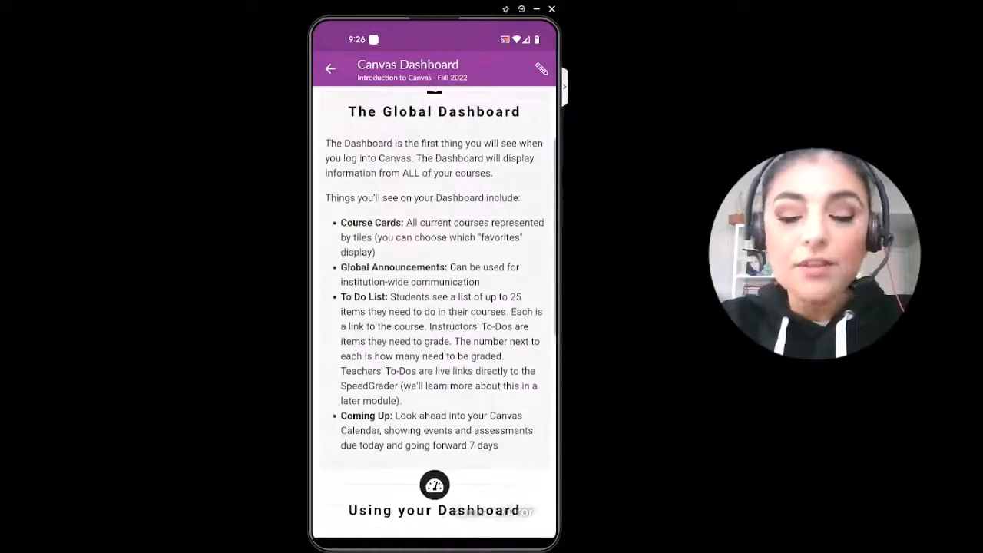
{"action": "scroll", "coordinate": [435, 311], "scroll_direction": "down", "scroll_amount": 3}
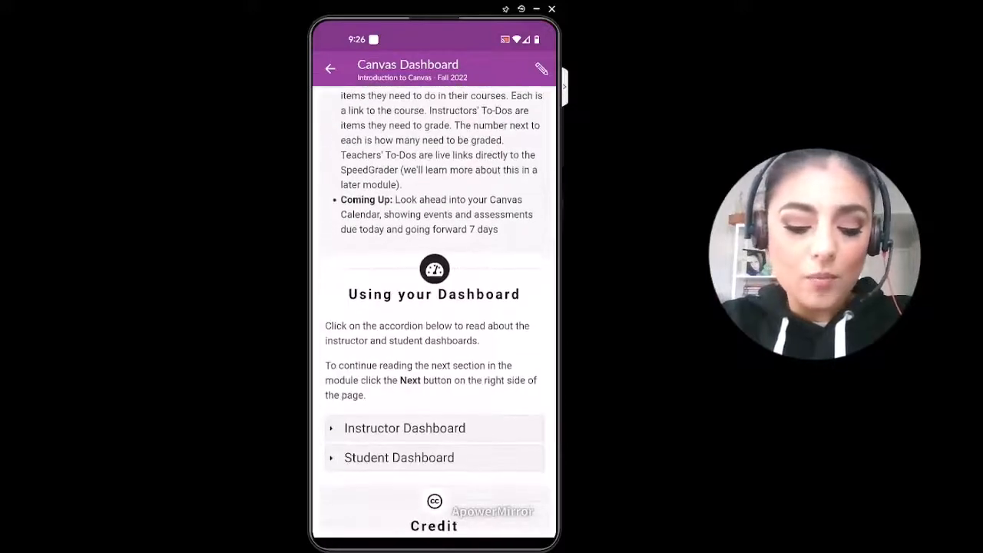
{"action": "left_click", "coordinate": [405, 429]}
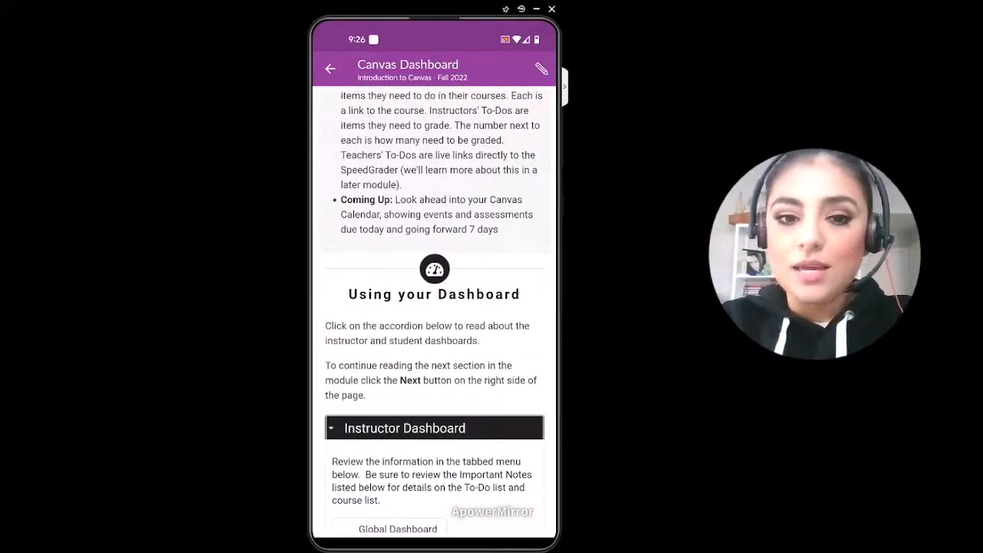
Step: Examine the Canvas Dashboard page, including the Instructor Dashboard section's tabbed menu and annotated course card
{"action": "scroll", "coordinate": [435, 311], "scroll_direction": "down", "scroll_amount": 4}
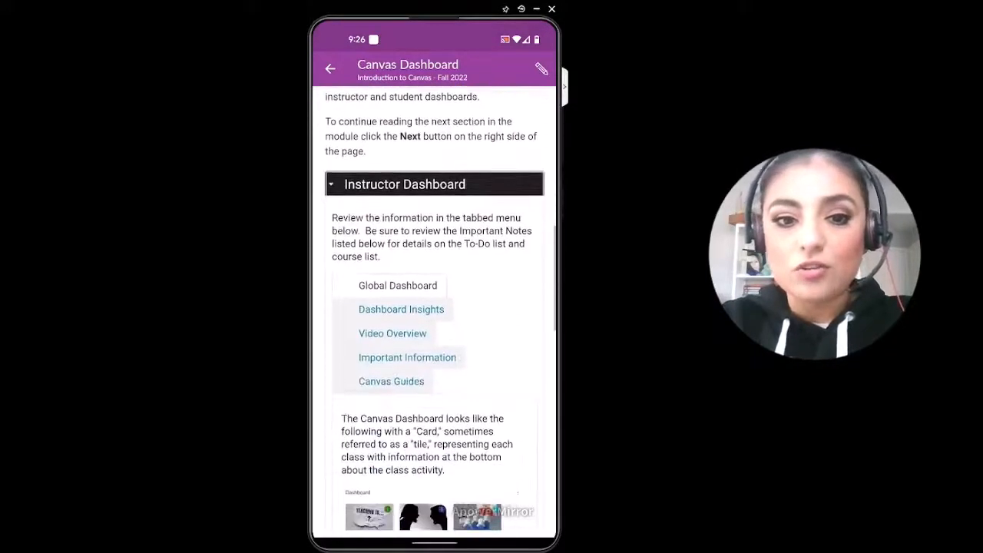
{"action": "scroll", "coordinate": [434, 312], "scroll_direction": "down", "scroll_amount": 2}
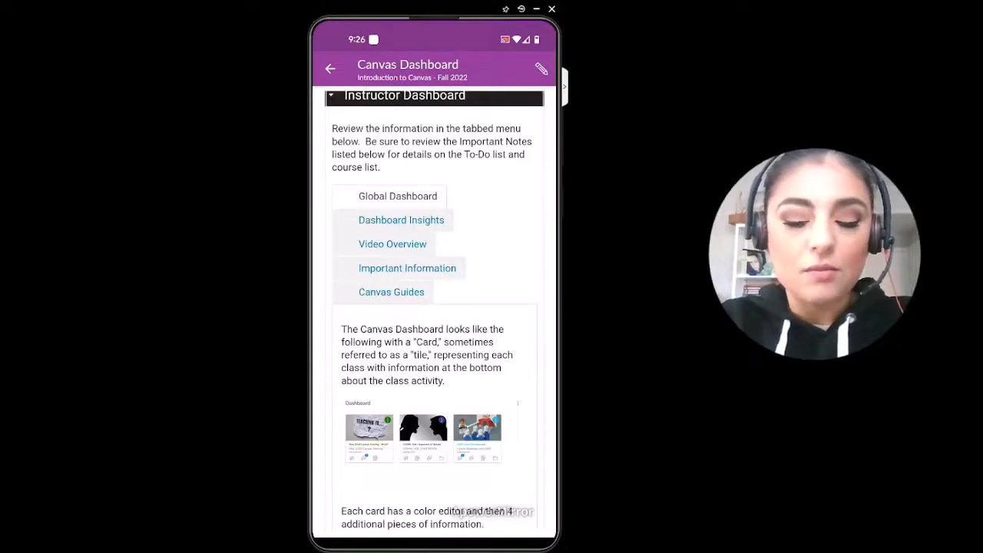
{"action": "scroll", "coordinate": [434, 311], "scroll_direction": "up", "scroll_amount": 10}
{"action": "scroll", "coordinate": [434, 312], "scroll_direction": "down", "scroll_amount": 10}
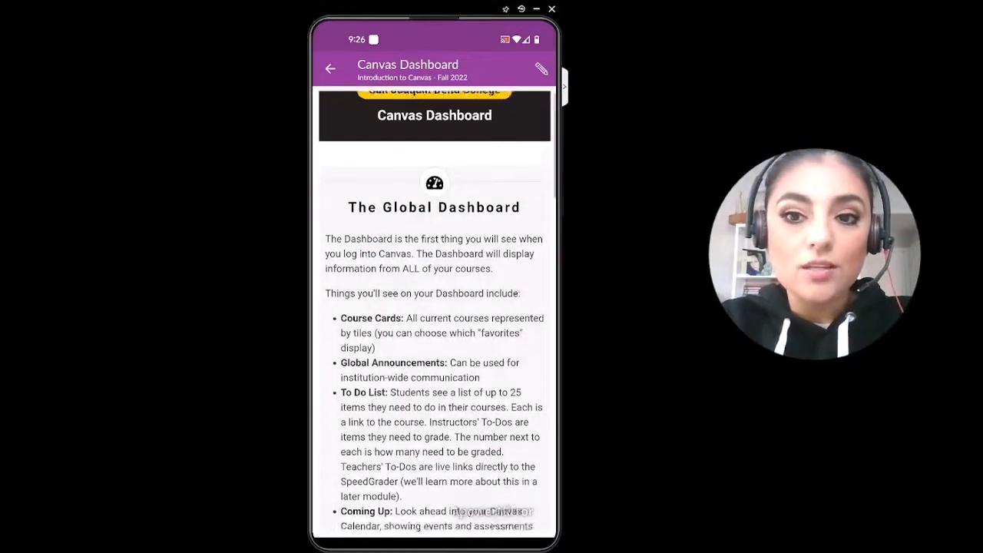
{"action": "scroll", "coordinate": [435, 311], "scroll_direction": "down", "scroll_amount": 3}
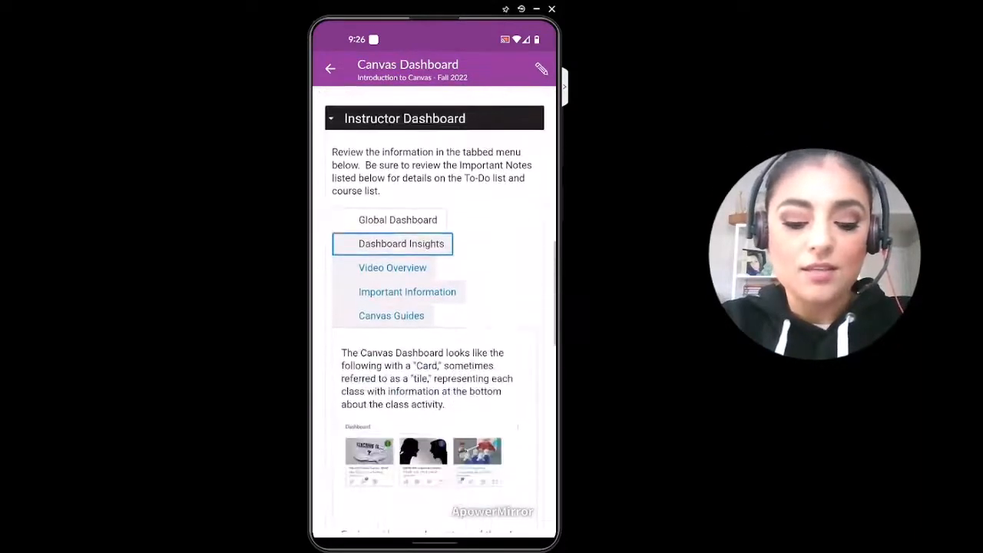
{"action": "scroll", "coordinate": [434, 311], "scroll_direction": "up", "scroll_amount": 10}
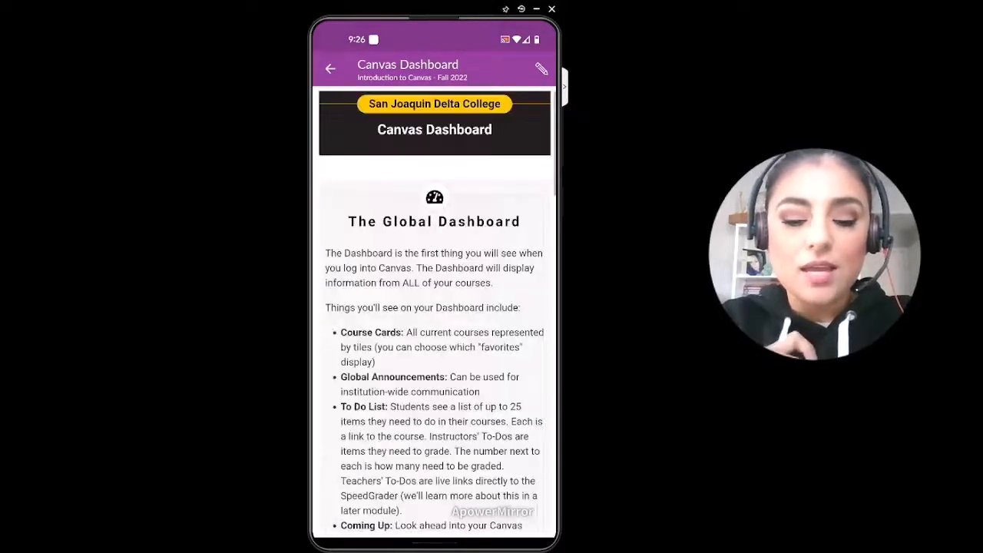
{"action": "scroll", "coordinate": [434, 312], "scroll_direction": "down", "scroll_amount": 10}
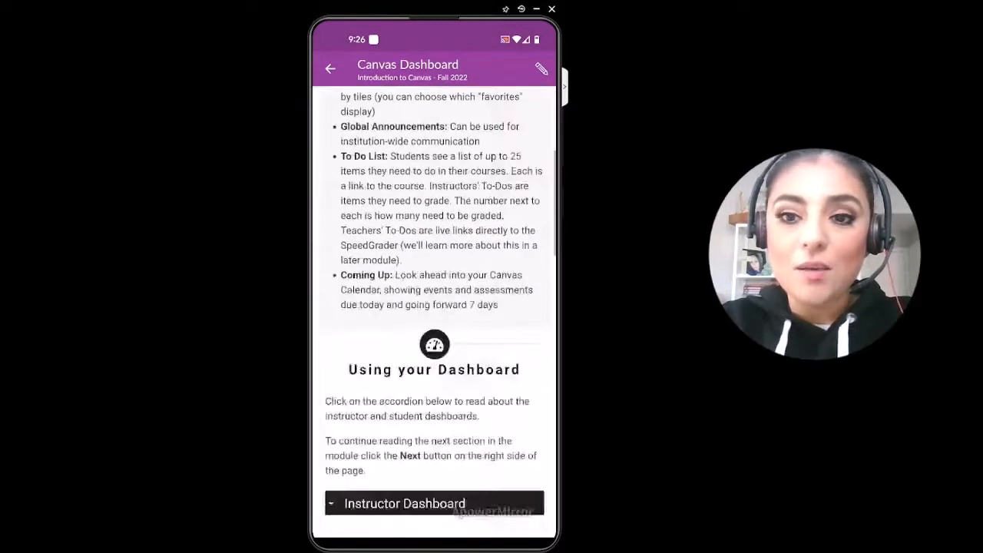
{"action": "scroll", "coordinate": [434, 311], "scroll_direction": "up", "scroll_amount": 10}
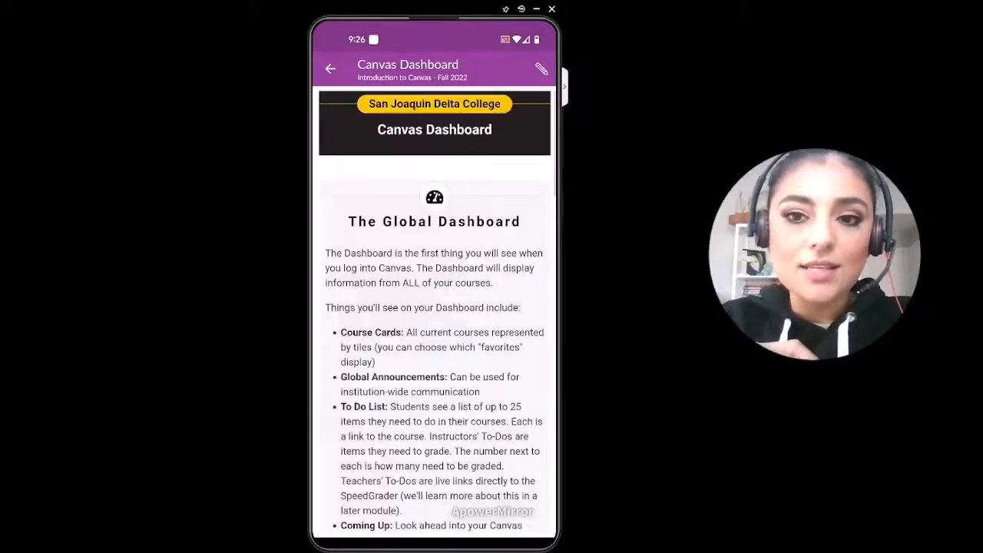
{"action": "scroll", "coordinate": [434, 312], "scroll_direction": "down", "scroll_amount": 3}
{"action": "scroll", "coordinate": [434, 311], "scroll_direction": "down", "scroll_amount": 10}
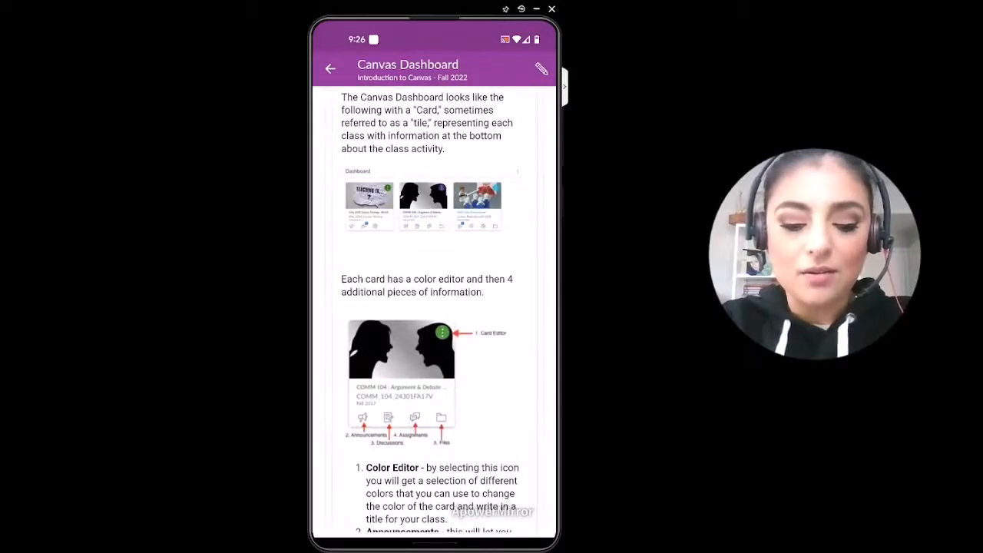
{"action": "scroll", "coordinate": [434, 311], "scroll_direction": "down", "scroll_amount": 3}
{"action": "scroll", "coordinate": [434, 311], "scroll_direction": "up", "scroll_amount": 5}
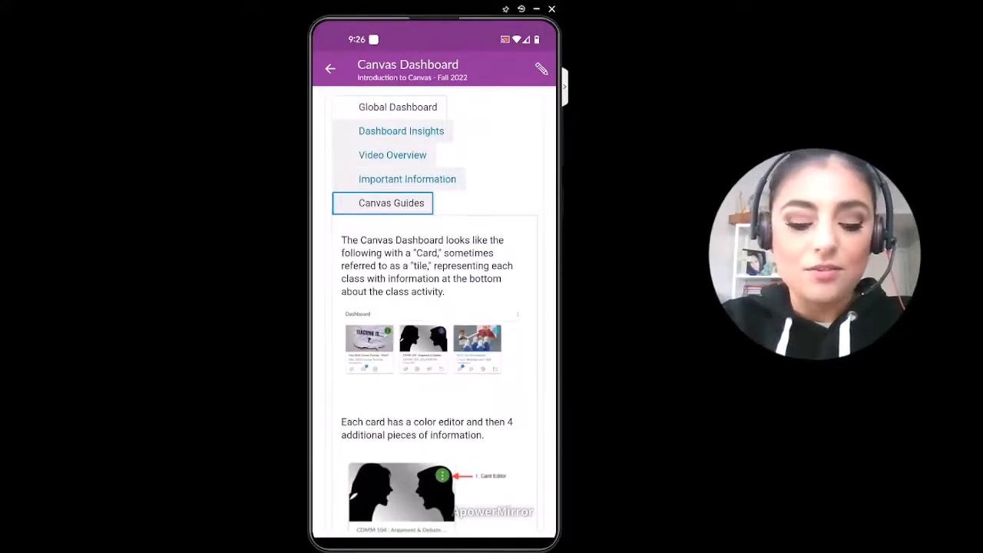
{"action": "scroll", "coordinate": [434, 312], "scroll_direction": "up", "scroll_amount": 6}
{"action": "scroll", "coordinate": [435, 311], "scroll_direction": "down", "scroll_amount": 8}
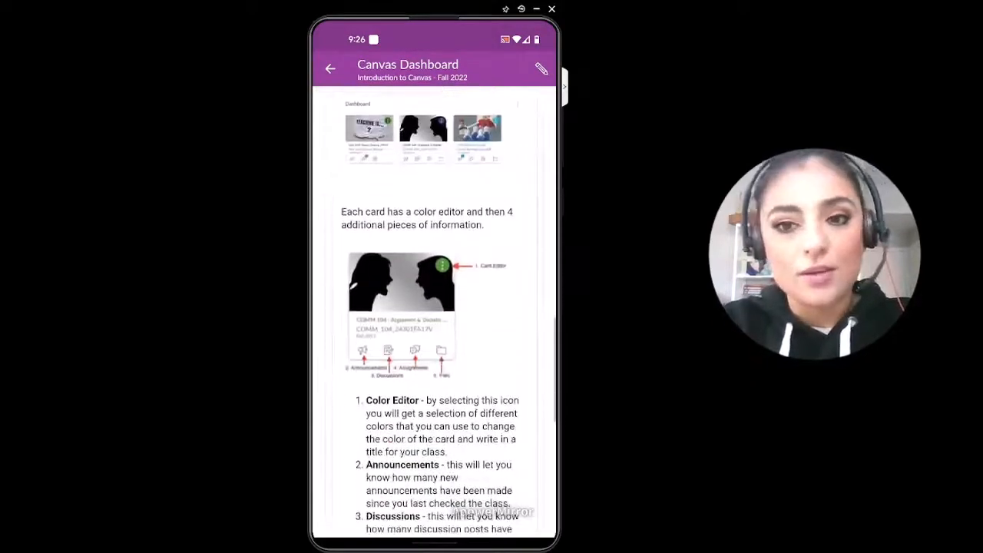
{"action": "scroll", "coordinate": [434, 311], "scroll_direction": "up", "scroll_amount": 5}
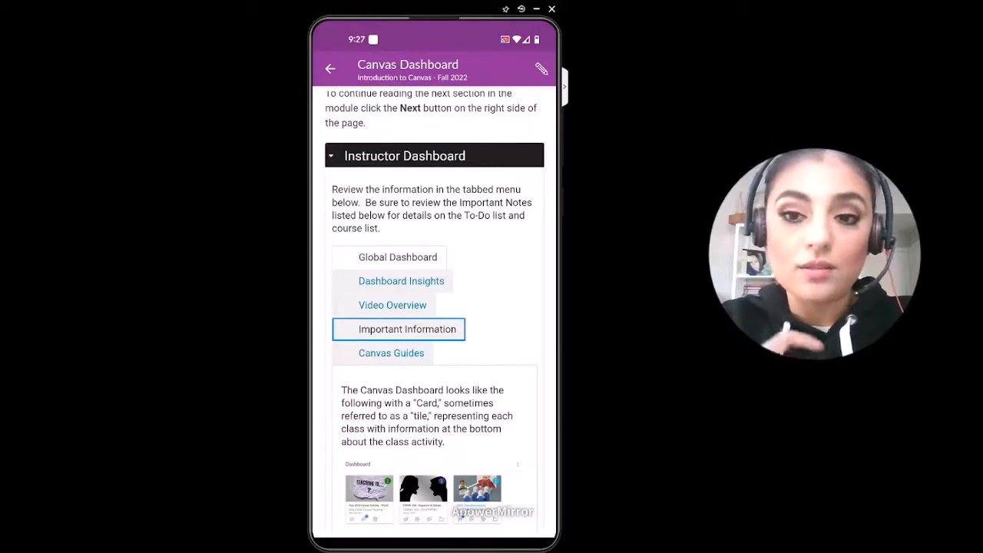
Step: Switch the accordion from Instructor Dashboard to Student Dashboard and briefly play its embedded Dashboard Overview video
{"action": "left_click", "coordinate": [435, 156]}
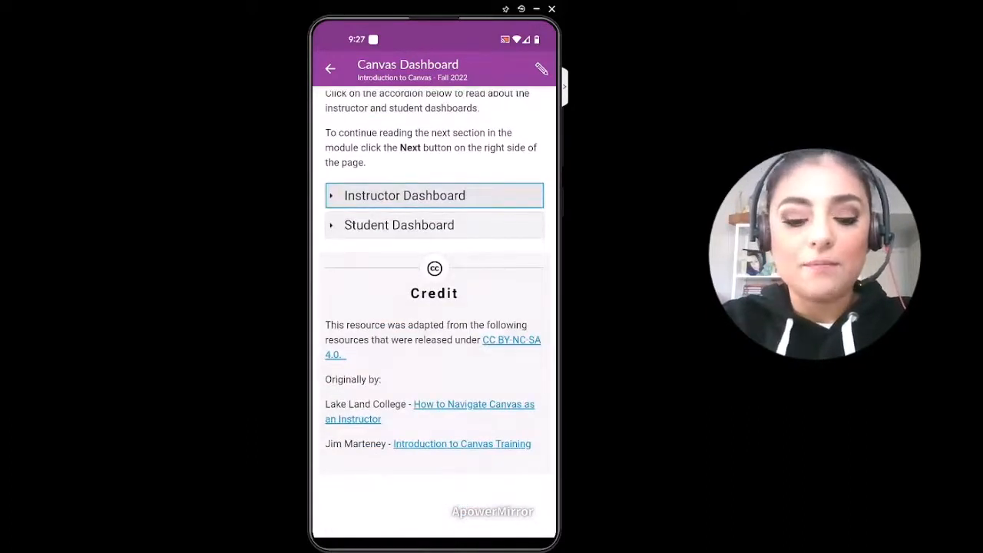
{"action": "left_click", "coordinate": [434, 224]}
{"action": "scroll", "coordinate": [434, 307], "scroll_direction": "down", "scroll_amount": 1}
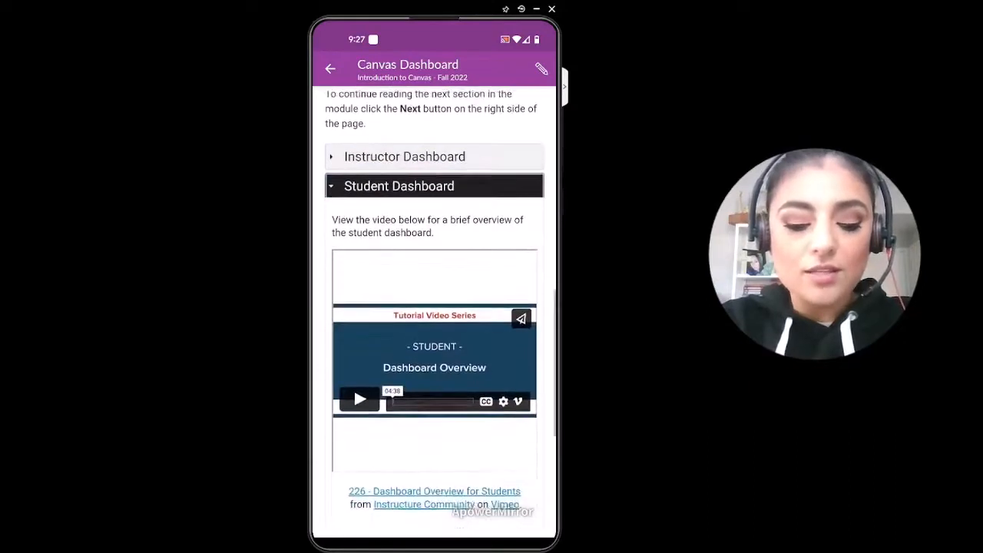
{"action": "scroll", "coordinate": [435, 307], "scroll_direction": "down", "scroll_amount": 1}
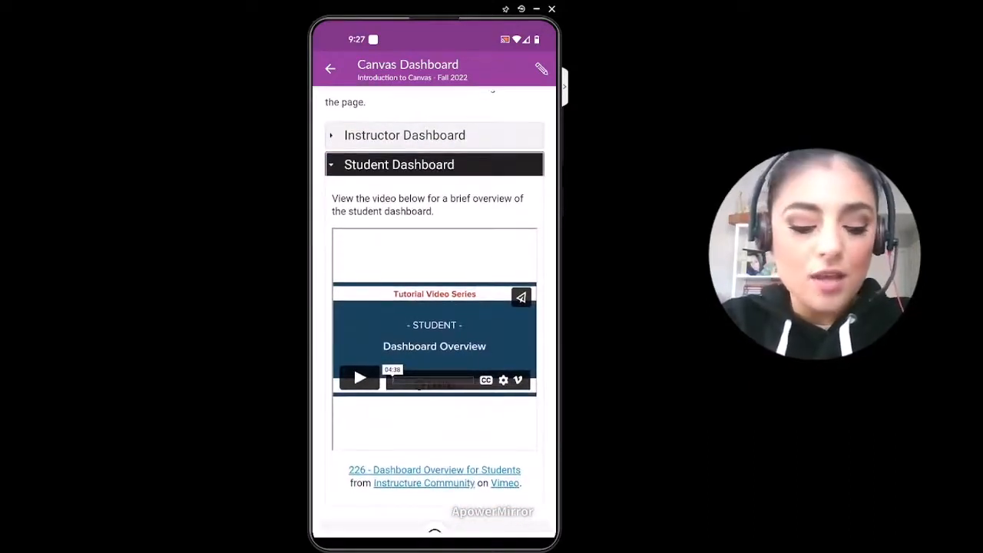
{"action": "left_click", "coordinate": [359, 377]}
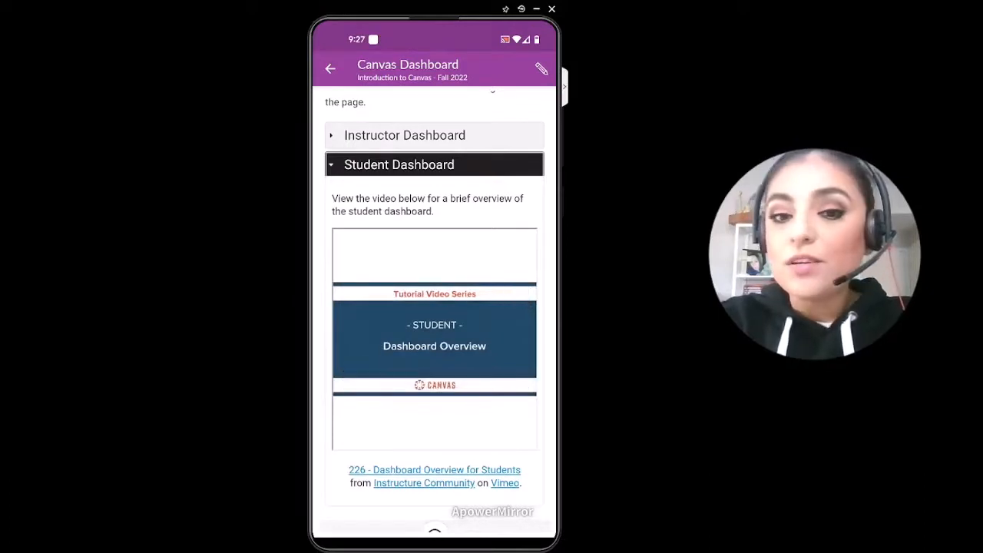
{"action": "left_click", "coordinate": [435, 339]}
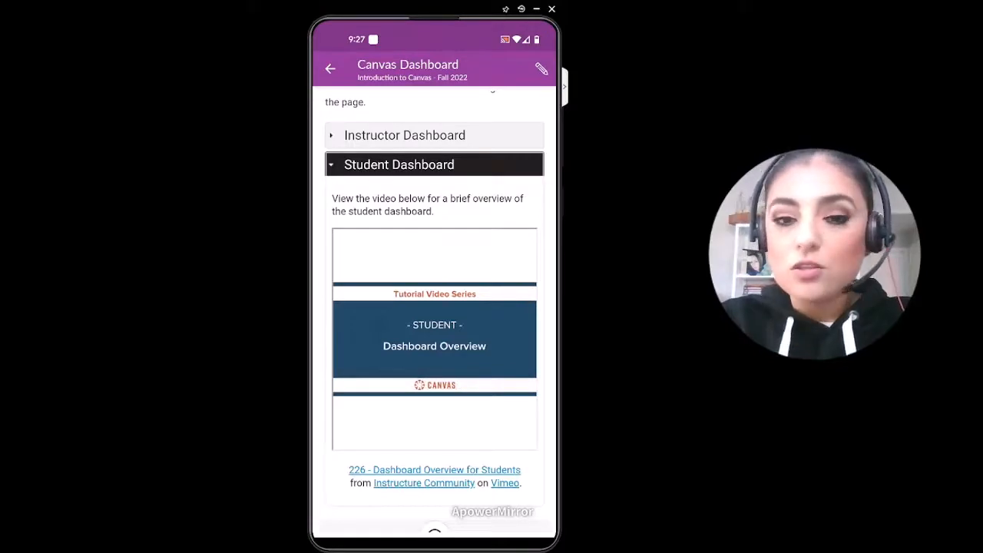
{"action": "left_click", "coordinate": [435, 339]}
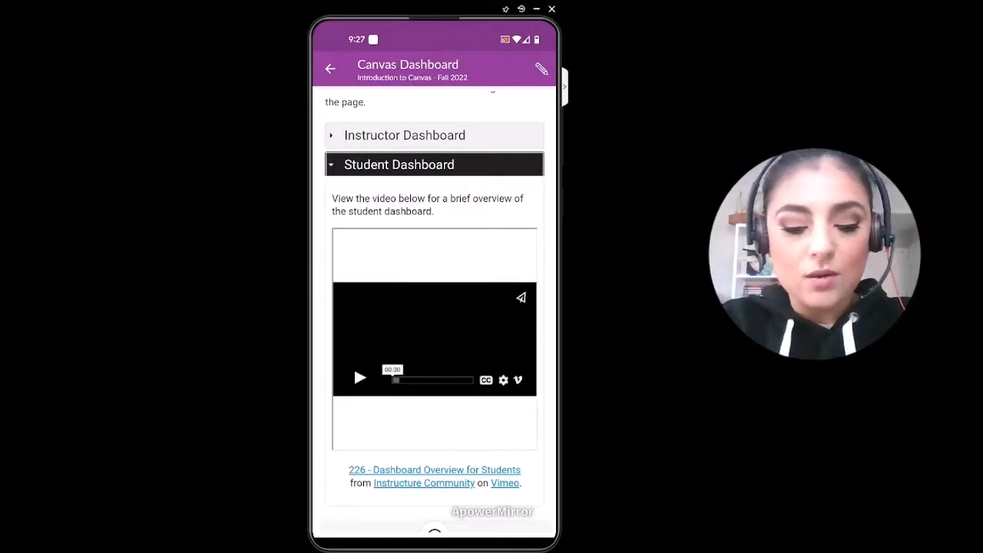
Step: Leave the Introduction to Canvas - Fall 2022 course and view the To Do list of items needing grading
{"action": "left_click", "coordinate": [330, 69]}
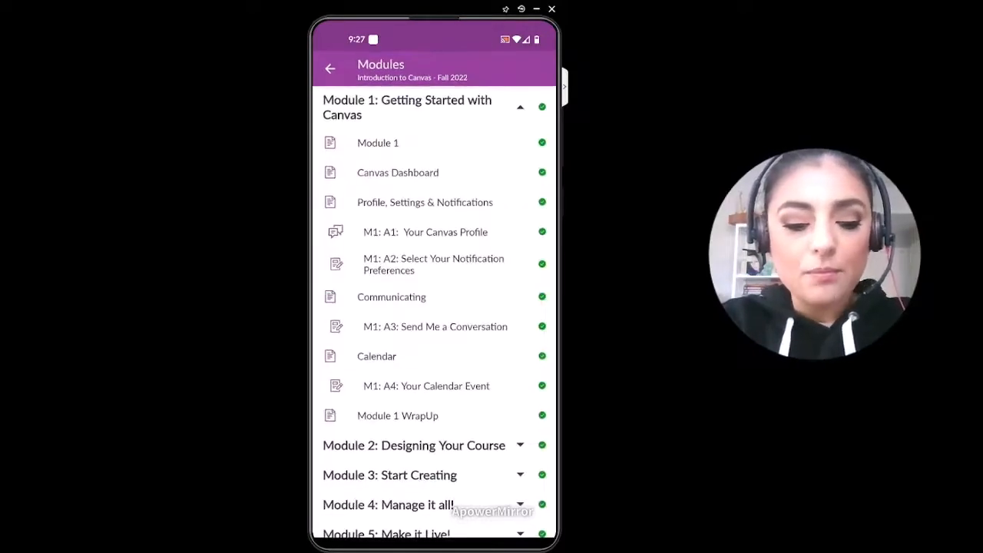
{"action": "left_click", "coordinate": [331, 68]}
{"action": "left_click", "coordinate": [330, 68]}
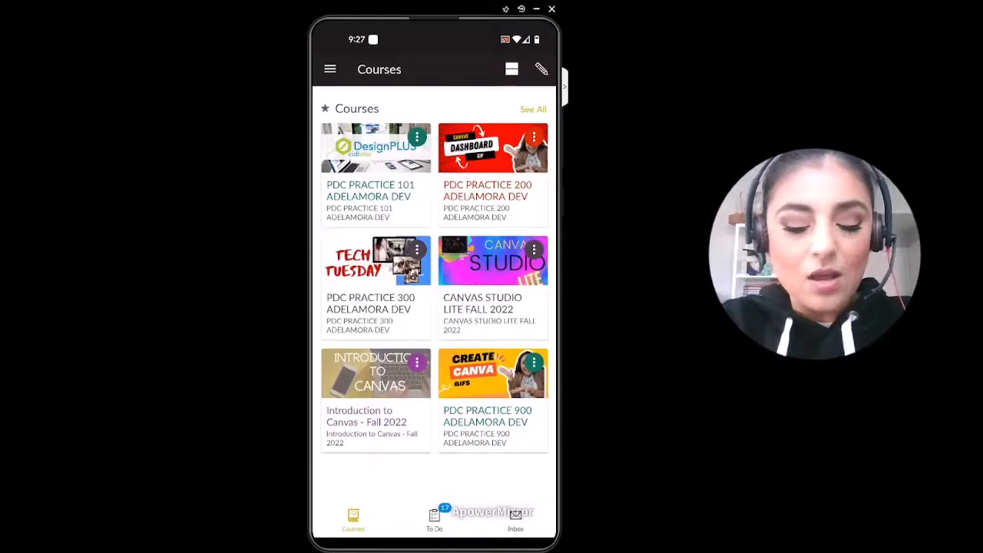
{"action": "left_click", "coordinate": [434, 521]}
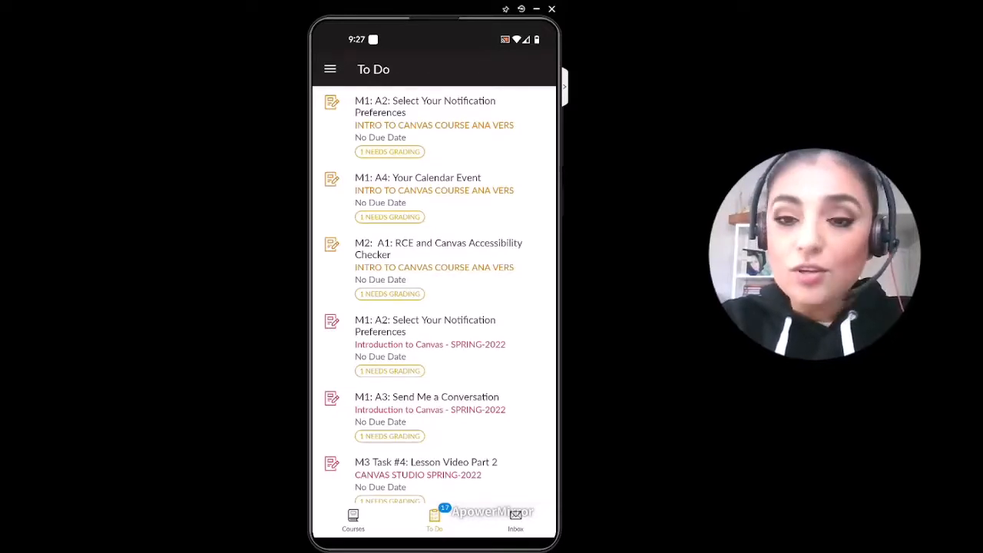
Step: Look at the course choices for a new Inbox message, discard the message and return to the courses overview
{"action": "left_click", "coordinate": [515, 519]}
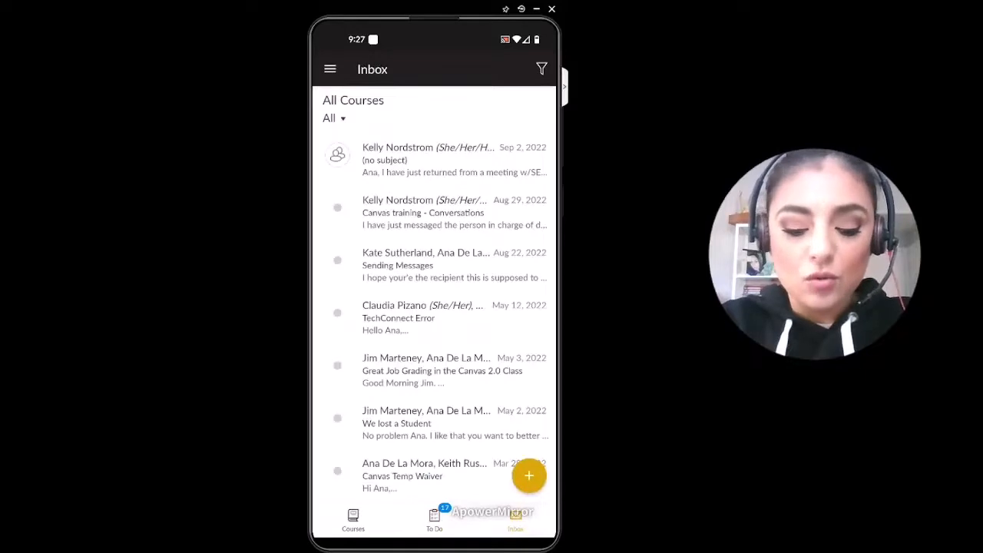
{"action": "left_click", "coordinate": [529, 475]}
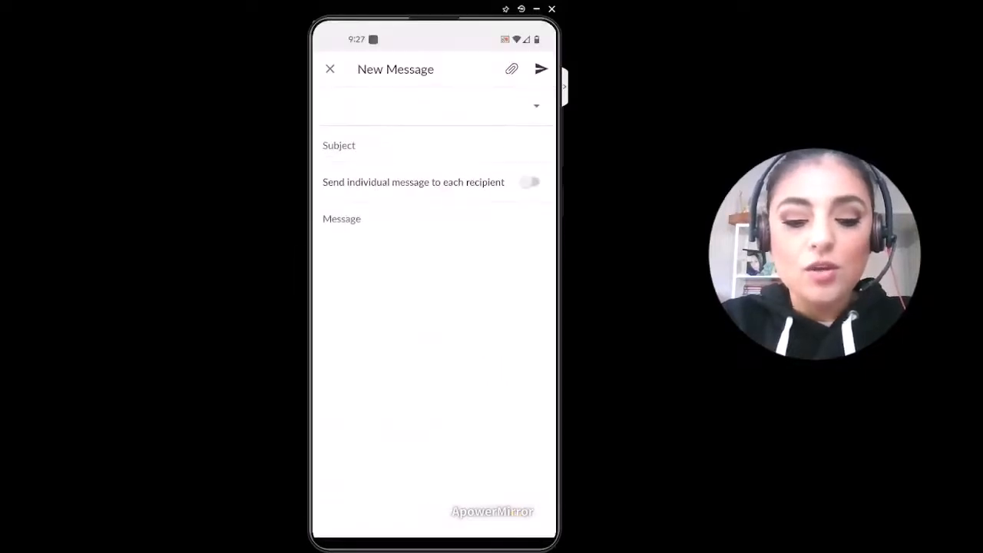
{"action": "left_click", "coordinate": [536, 106]}
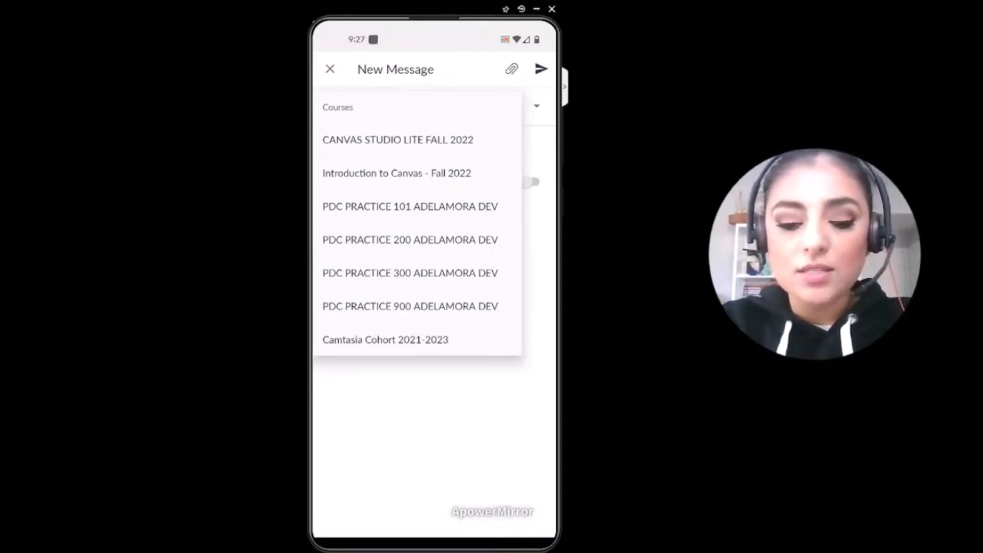
{"action": "key", "text": "Escape"}
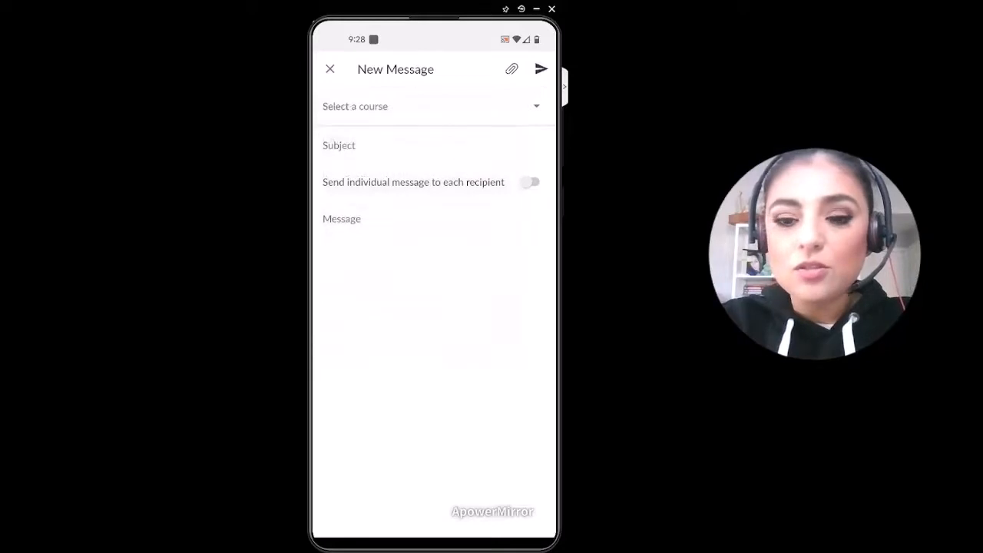
{"action": "key", "text": "Escape"}
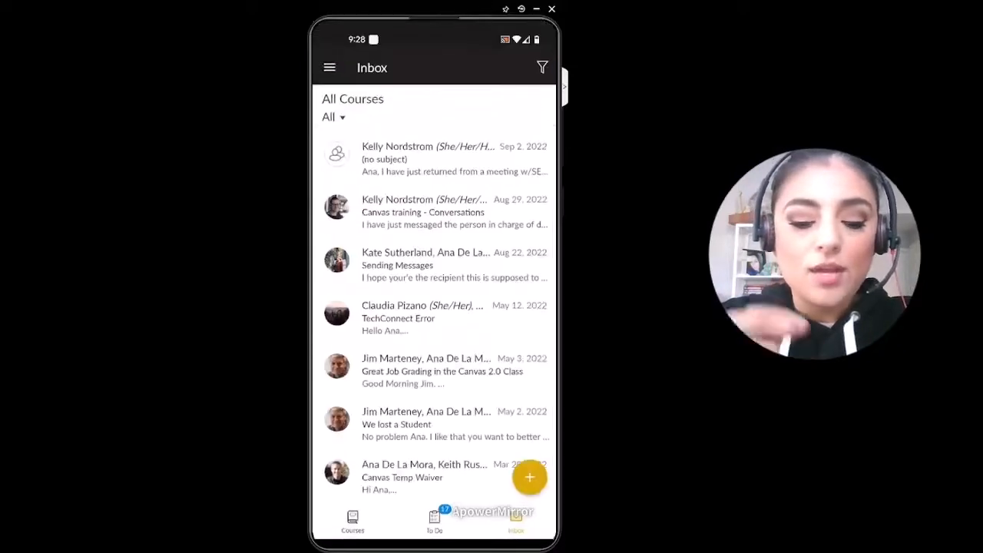
{"action": "left_click", "coordinate": [353, 520]}
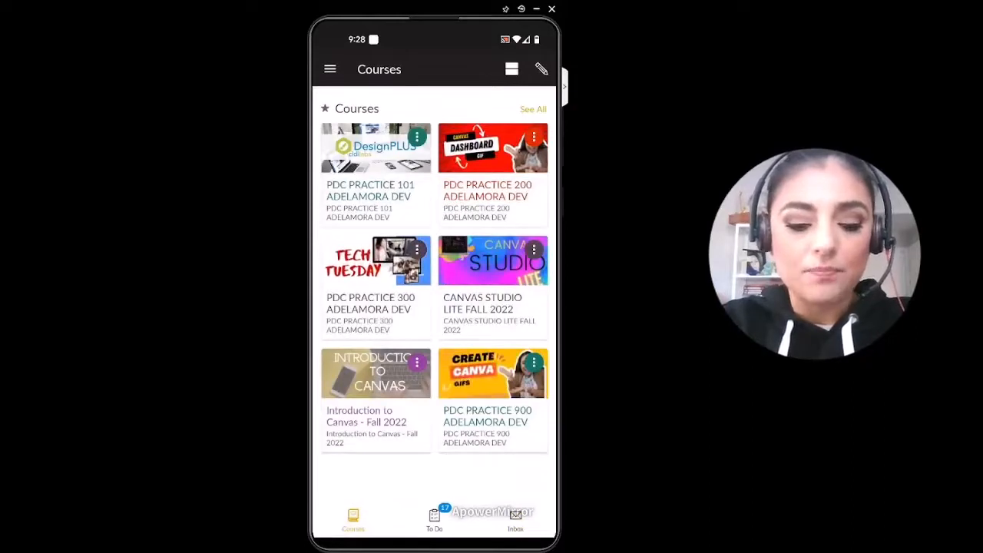
Step: Review the account options and browse the Studio My Library videos, returning to the courses overview
{"action": "left_click", "coordinate": [330, 70]}
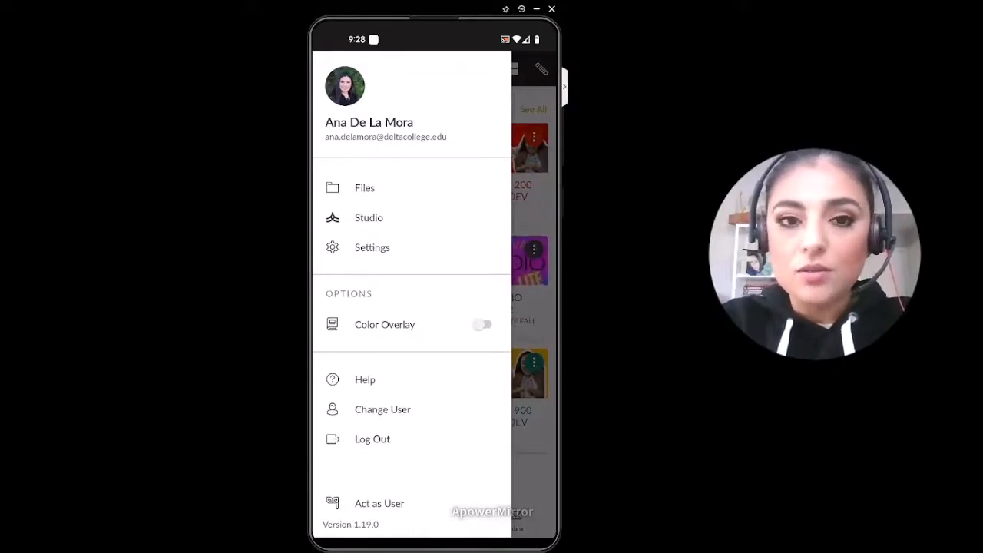
{"action": "key", "text": "Escape"}
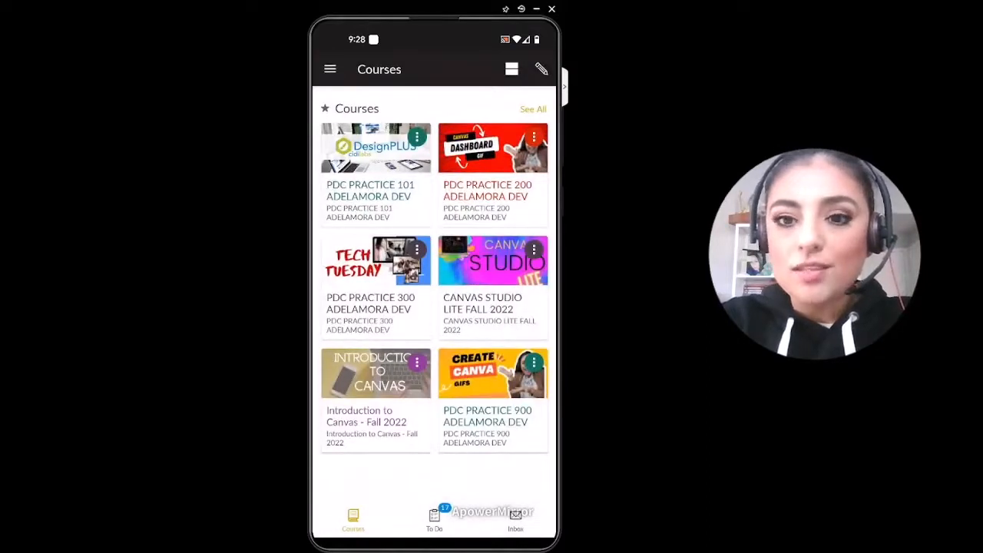
{"action": "left_click", "coordinate": [330, 69]}
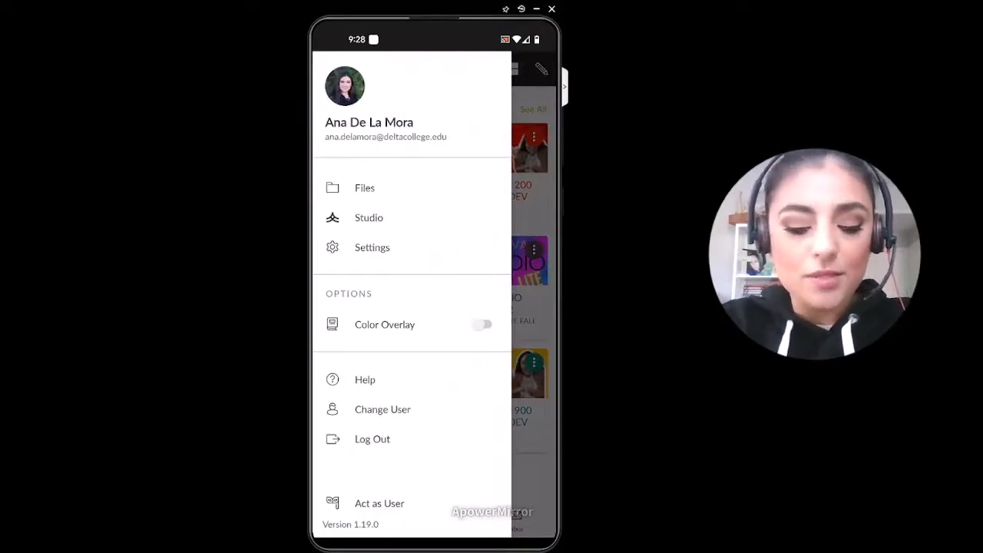
{"action": "left_click", "coordinate": [369, 217]}
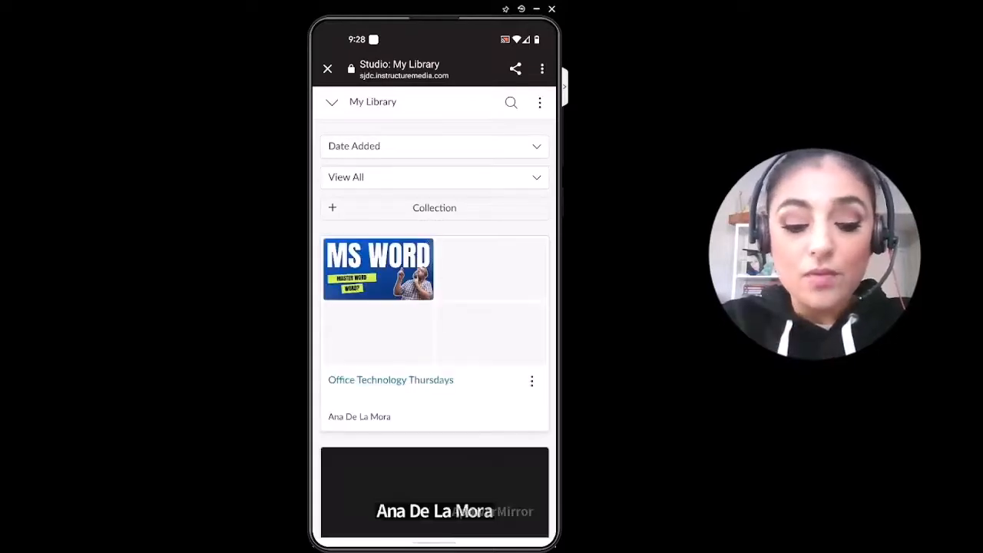
{"action": "scroll", "coordinate": [435, 308], "scroll_direction": "down", "scroll_amount": 2}
{"action": "scroll", "coordinate": [435, 307], "scroll_direction": "down", "scroll_amount": 3}
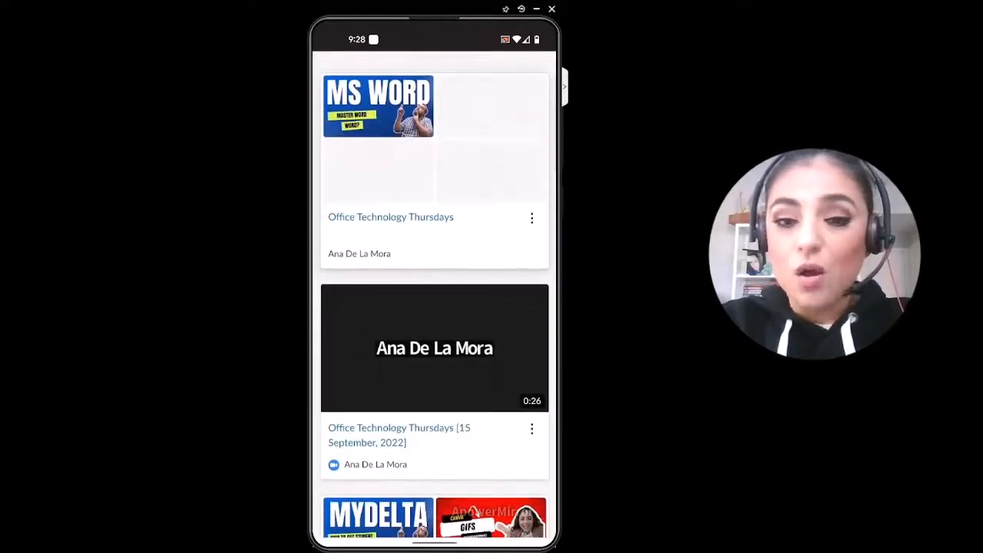
{"action": "scroll", "coordinate": [435, 307], "scroll_direction": "down", "scroll_amount": 5}
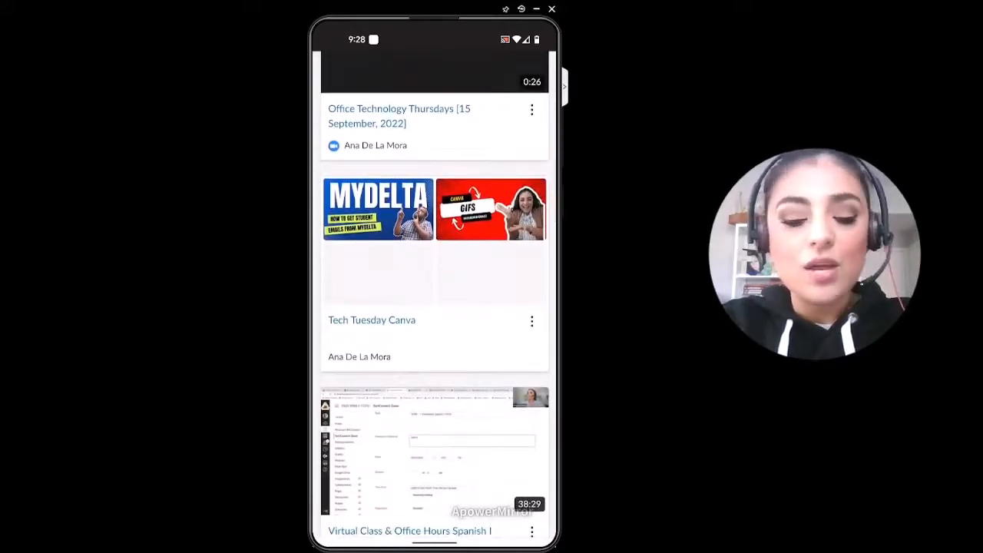
{"action": "scroll", "coordinate": [434, 299], "scroll_direction": "up", "scroll_amount": 6}
{"action": "left_click", "coordinate": [328, 68]}
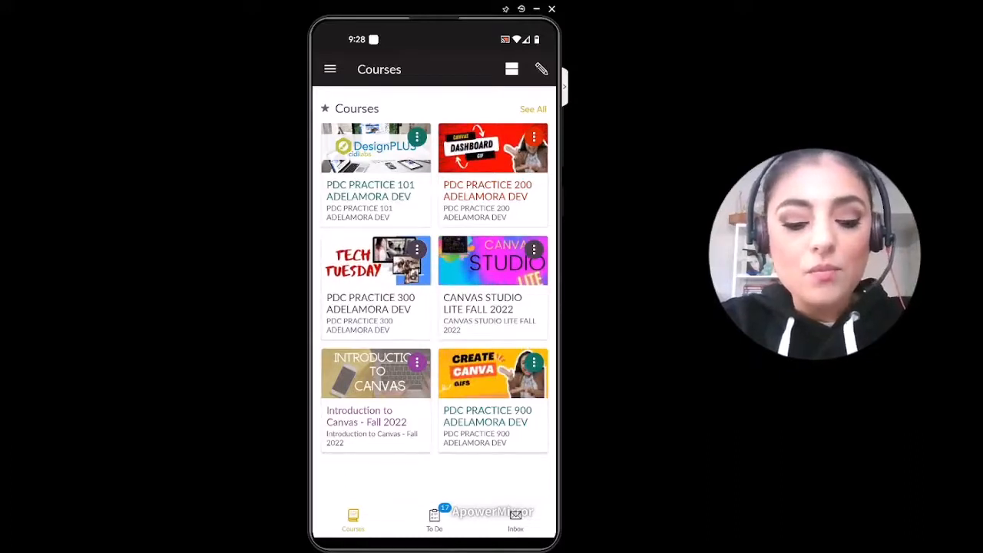
Step: Open Assignment 4 in the PDC PRACTICE 300 course's assignments and view its list of student submissions
{"action": "left_click", "coordinate": [376, 262]}
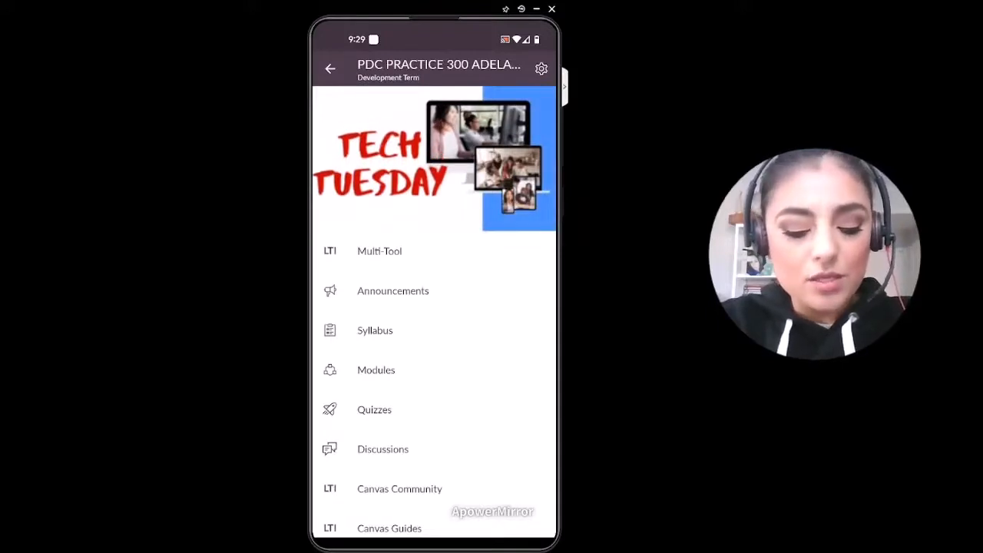
{"action": "scroll", "coordinate": [434, 307], "scroll_direction": "down", "scroll_amount": 2}
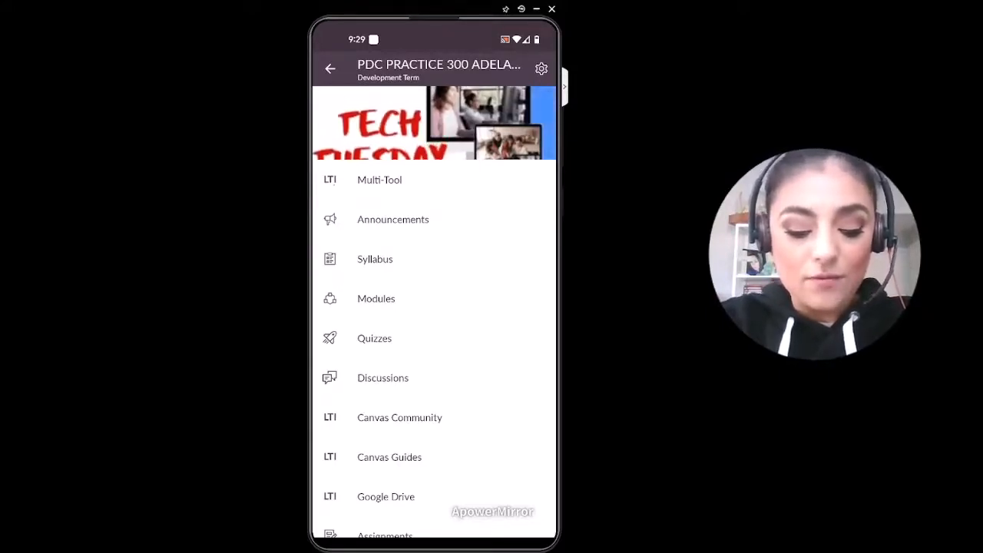
{"action": "scroll", "coordinate": [434, 307], "scroll_direction": "down", "scroll_amount": 3}
{"action": "left_click", "coordinate": [413, 418]}
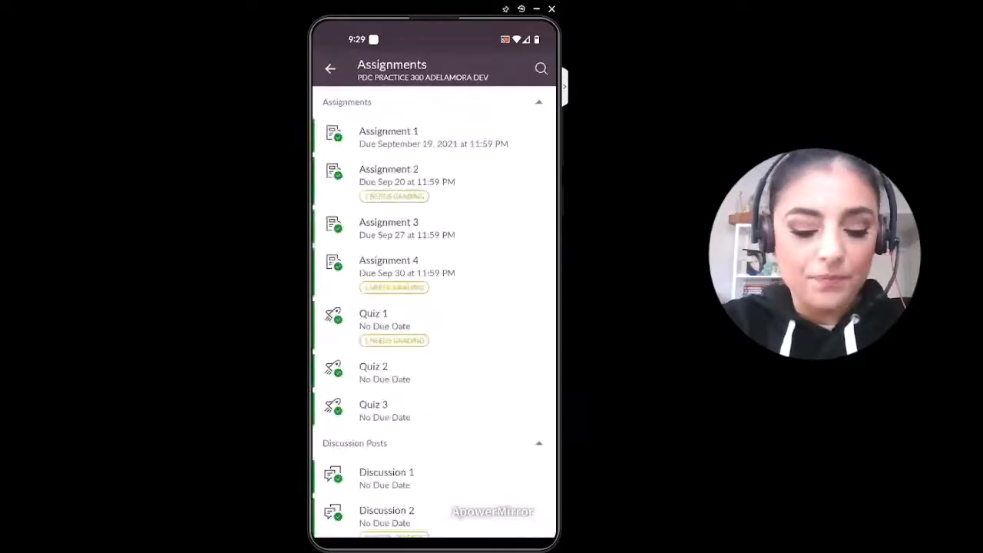
{"action": "left_click", "coordinate": [392, 260]}
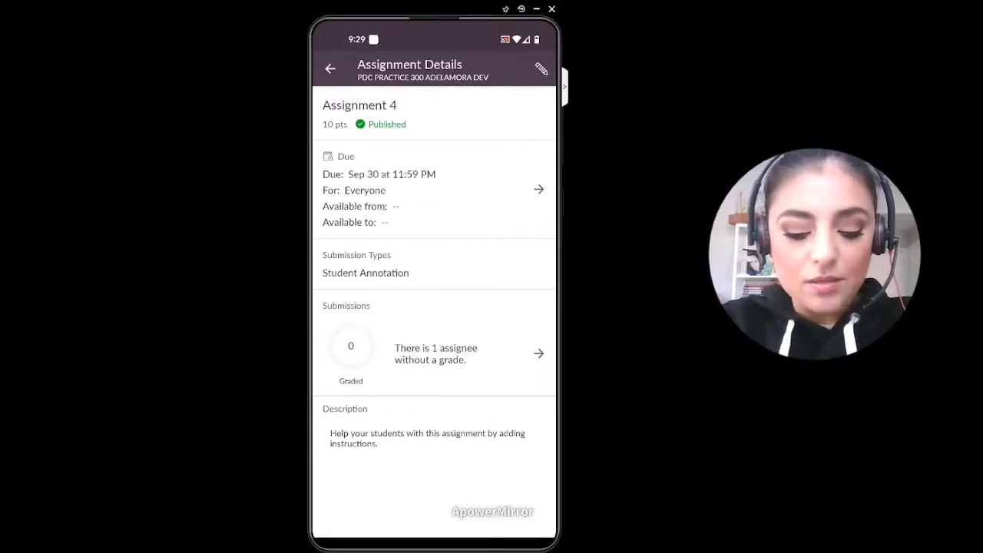
{"action": "left_click", "coordinate": [538, 353]}
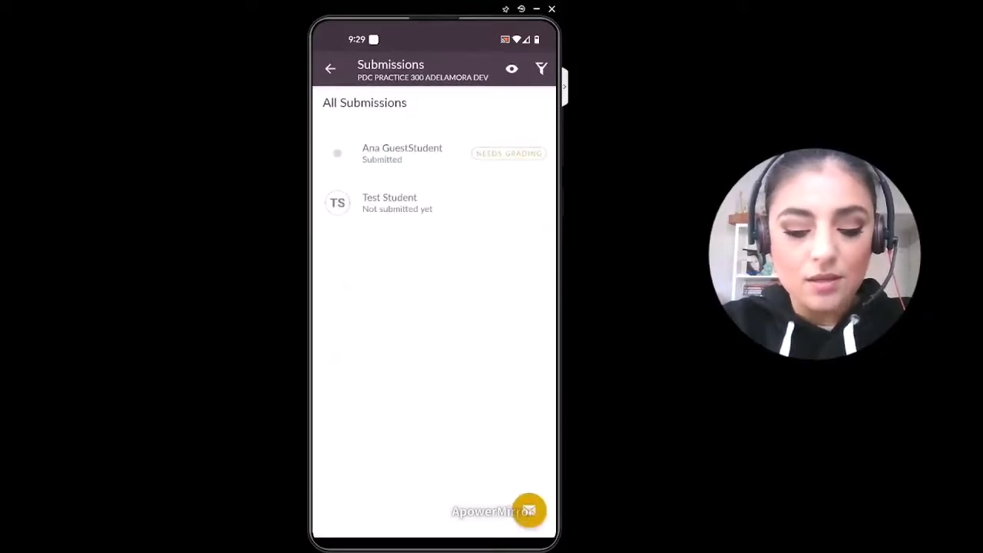
{"action": "left_click", "coordinate": [331, 69]}
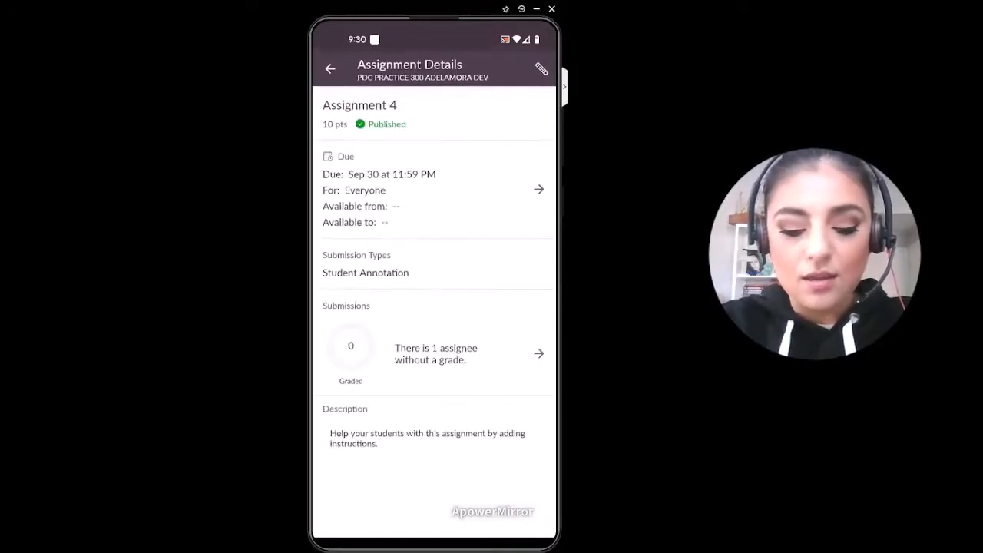
Step: View the due date details of Assignment 4 and return to the PDC PRACTICE 300 course navigation
{"action": "left_click", "coordinate": [538, 189]}
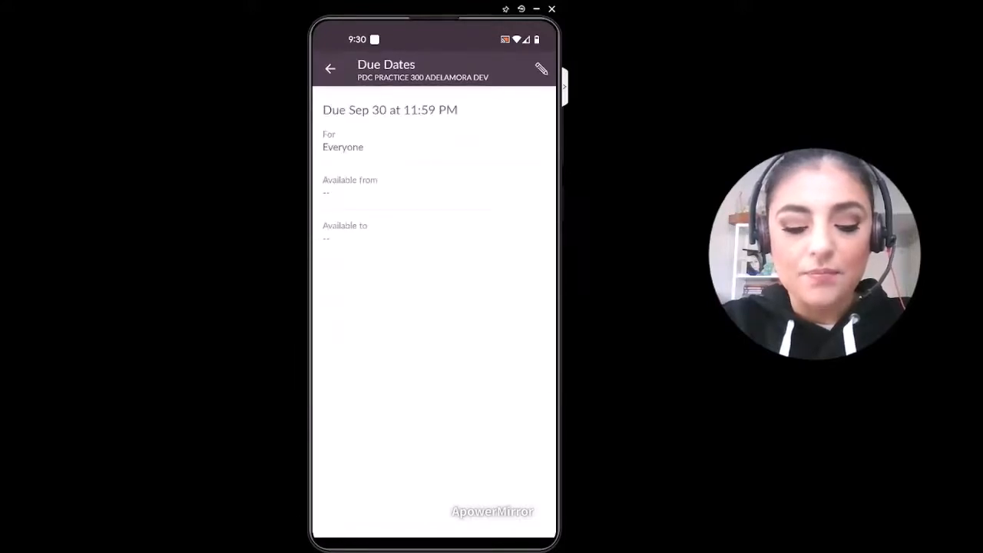
{"action": "left_click", "coordinate": [330, 68]}
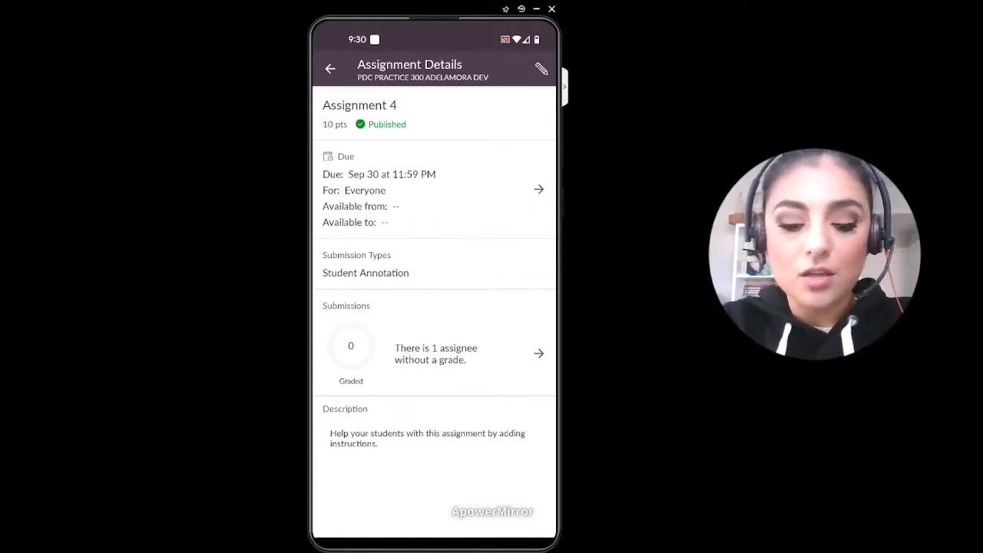
{"action": "left_click", "coordinate": [331, 69]}
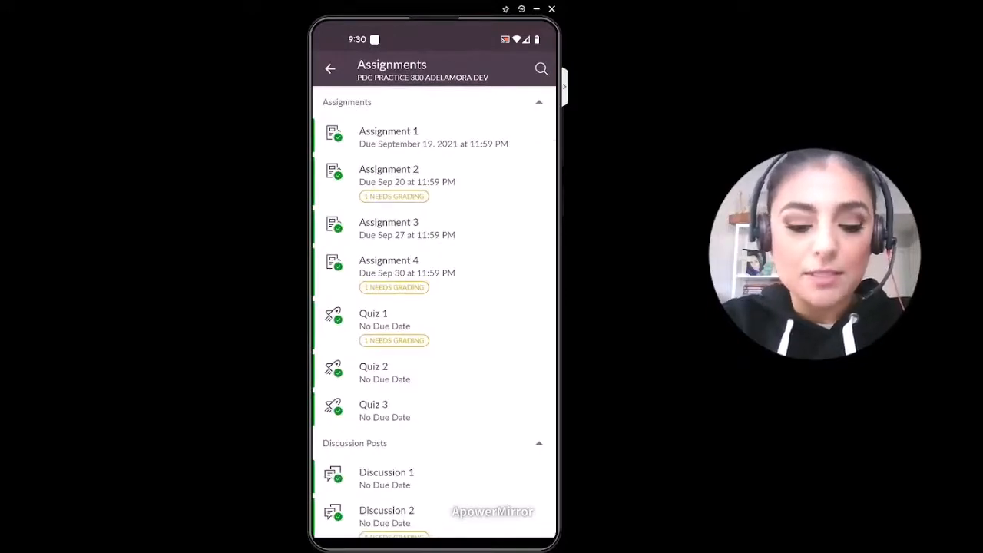
{"action": "left_click", "coordinate": [330, 70]}
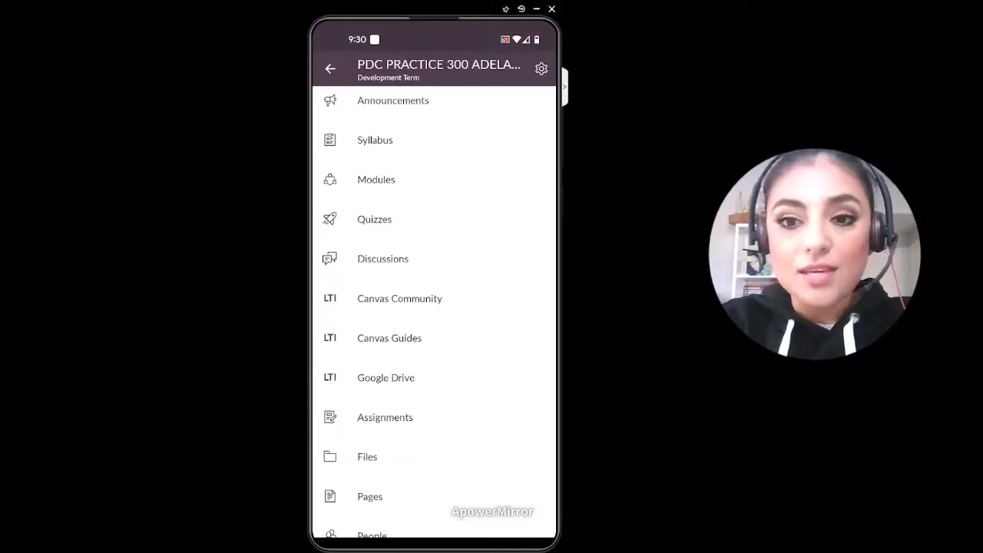
{"action": "scroll", "coordinate": [434, 307], "scroll_direction": "up", "scroll_amount": 3}
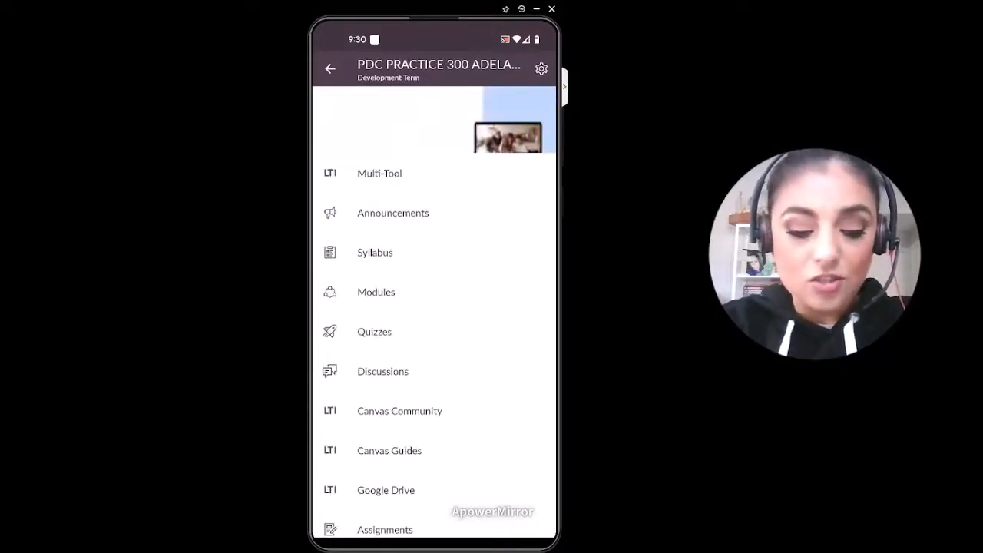
Step: Switch to the Canvas Student app, look over the dashboard courses and change them to the grid layout
{"action": "key", "text": "Home"}
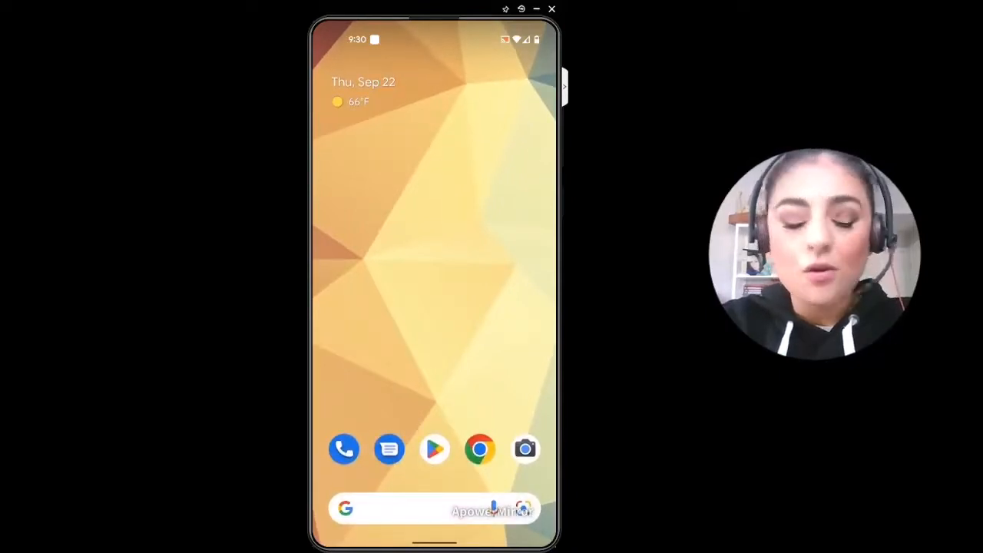
{"action": "scroll", "coordinate": [434, 307], "scroll_direction": "down", "scroll_amount": 3}
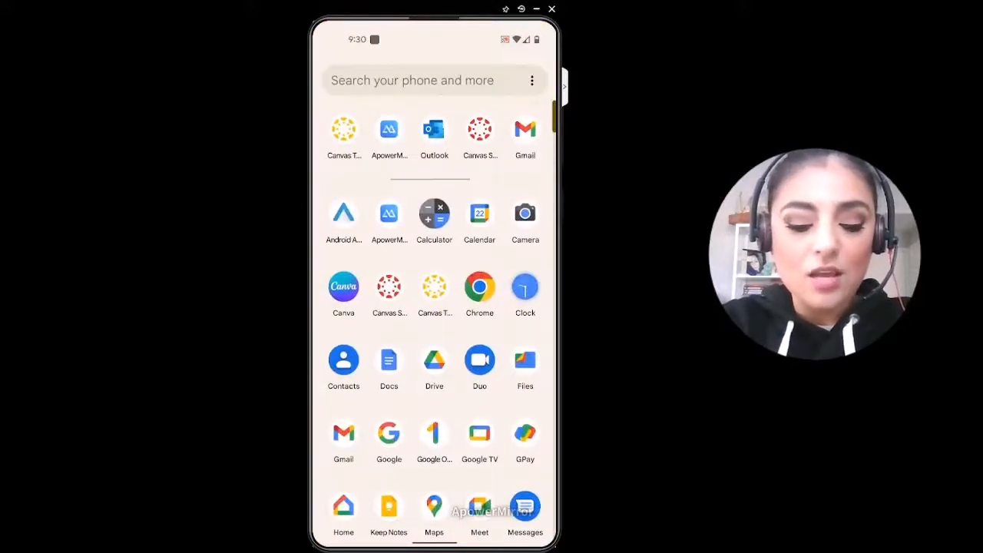
{"action": "left_click", "coordinate": [481, 129]}
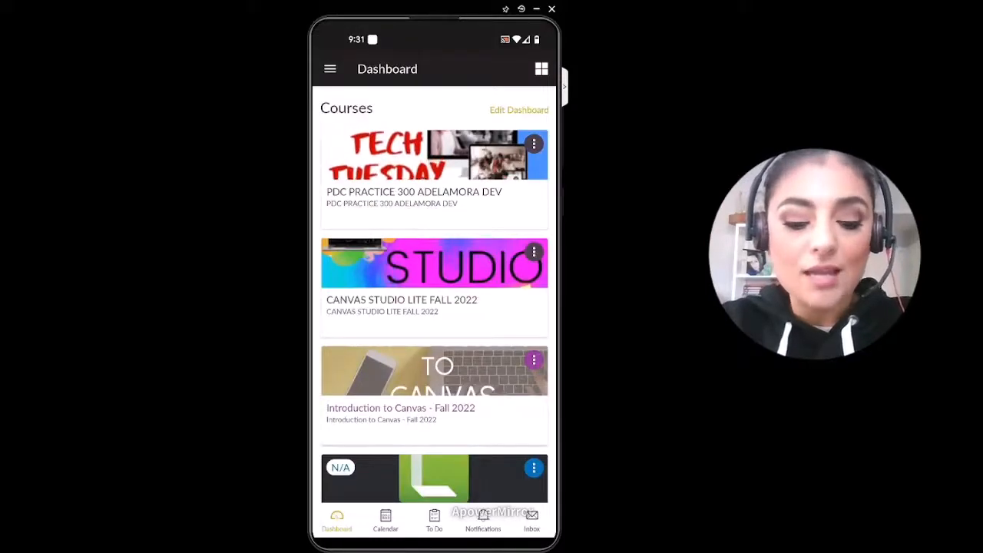
{"action": "scroll", "coordinate": [434, 295], "scroll_direction": "down", "scroll_amount": 2}
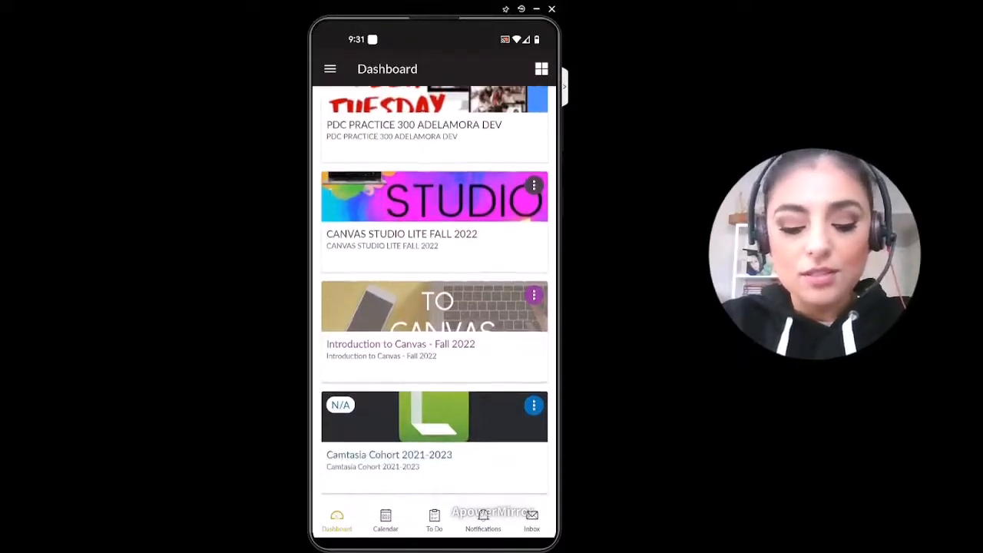
{"action": "scroll", "coordinate": [434, 295], "scroll_direction": "up", "scroll_amount": 2}
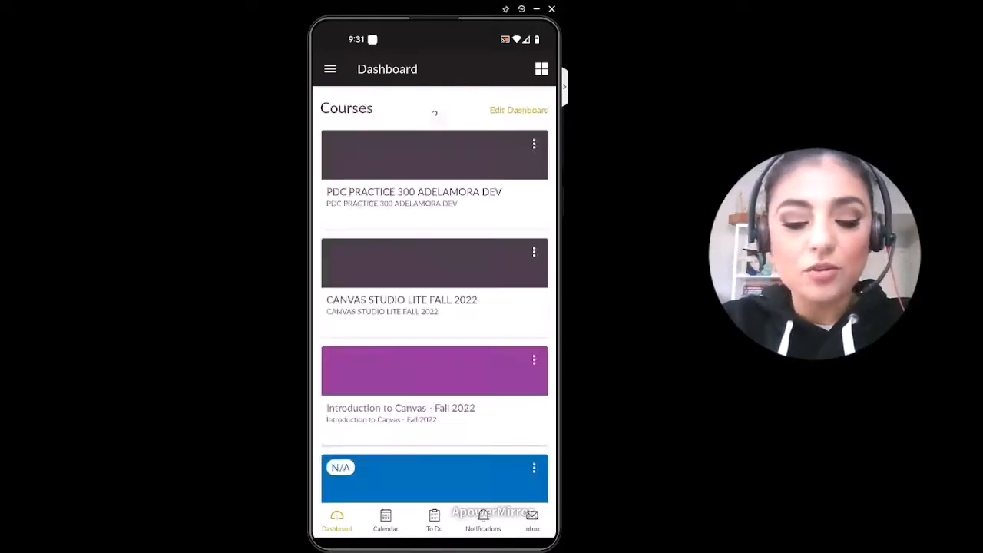
{"action": "left_click", "coordinate": [541, 69]}
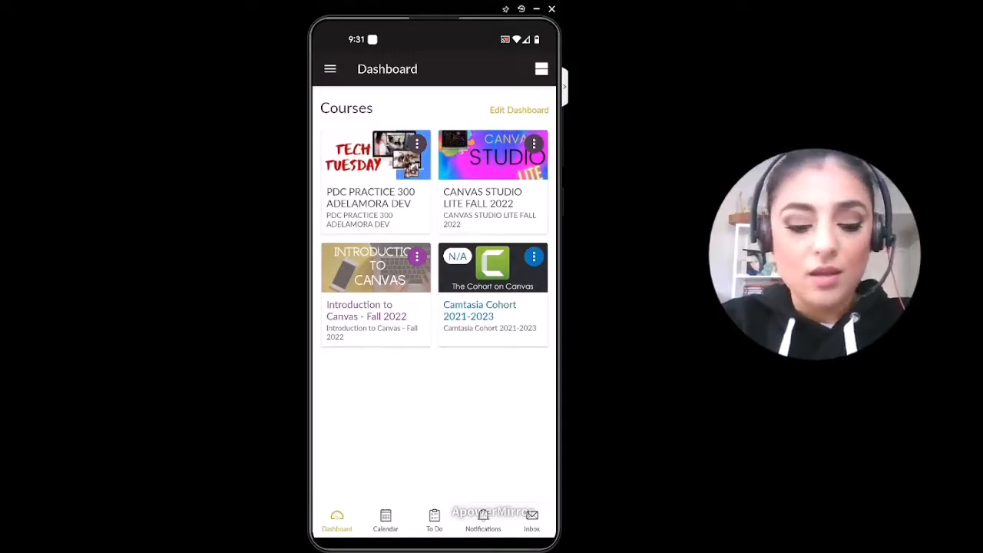
Step: Open the Introduction to Canvas - Fall 2022 course and look through its home page down to the Course Navigation links
{"action": "left_click", "coordinate": [376, 295]}
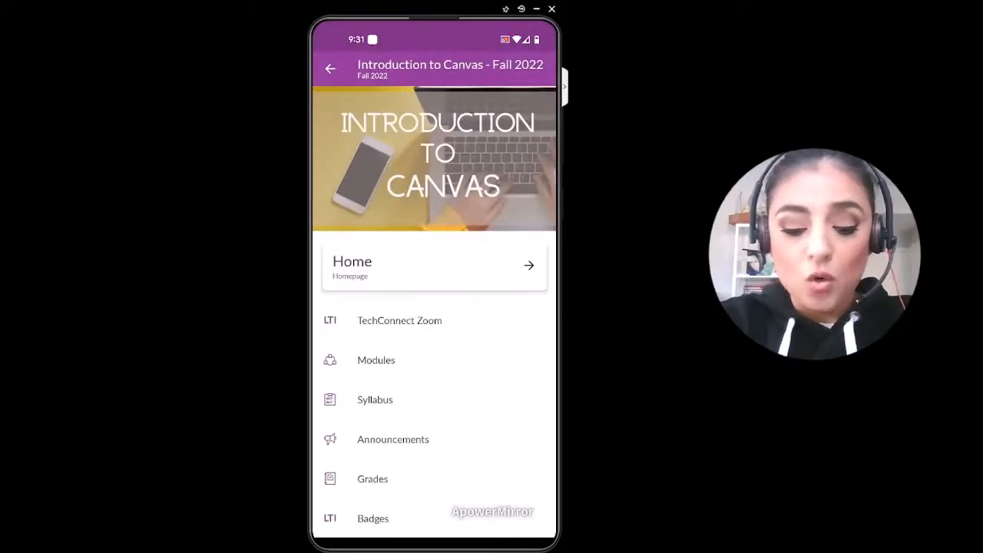
{"action": "scroll", "coordinate": [434, 346], "scroll_direction": "down", "scroll_amount": 3}
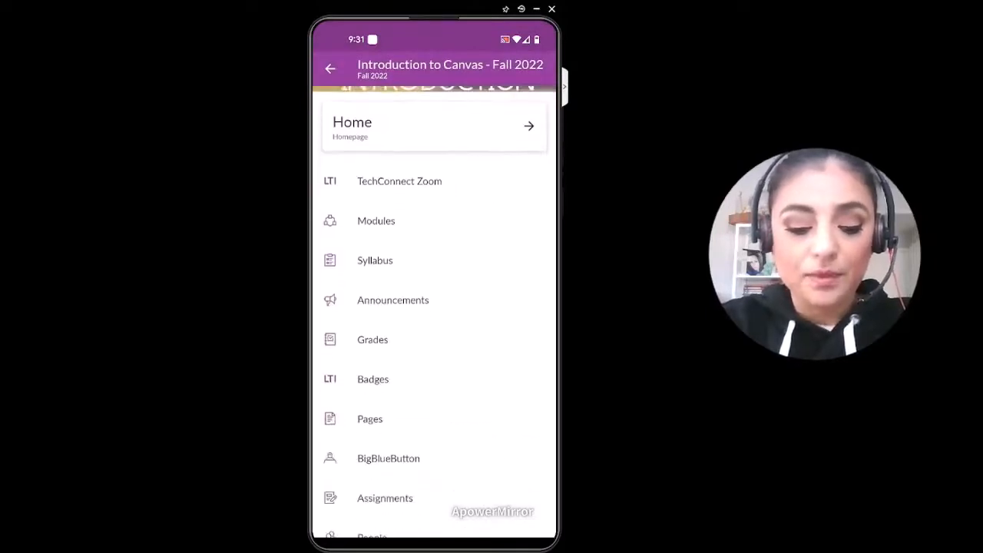
{"action": "left_click", "coordinate": [434, 127]}
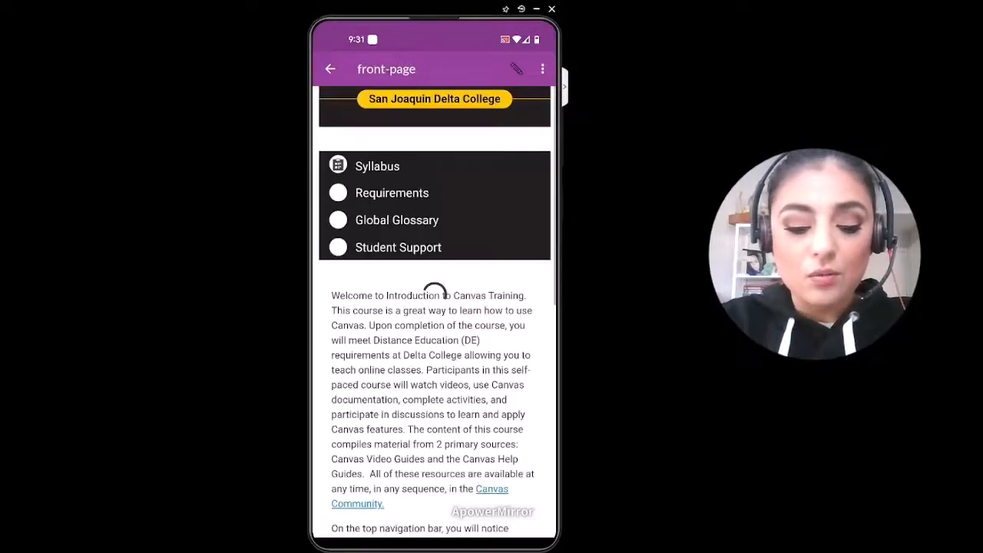
{"action": "scroll", "coordinate": [435, 307], "scroll_direction": "down", "scroll_amount": 3}
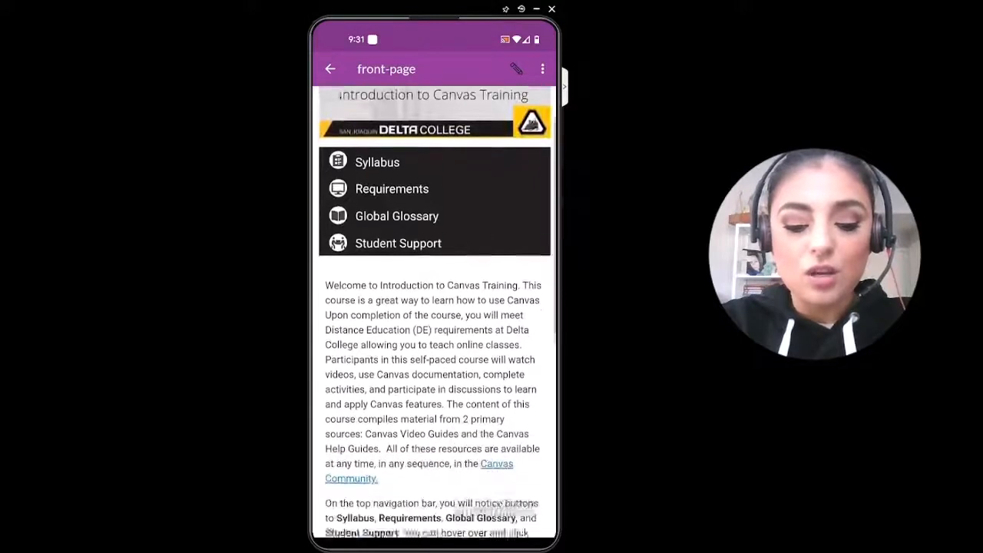
{"action": "scroll", "coordinate": [434, 307], "scroll_direction": "down", "scroll_amount": 3}
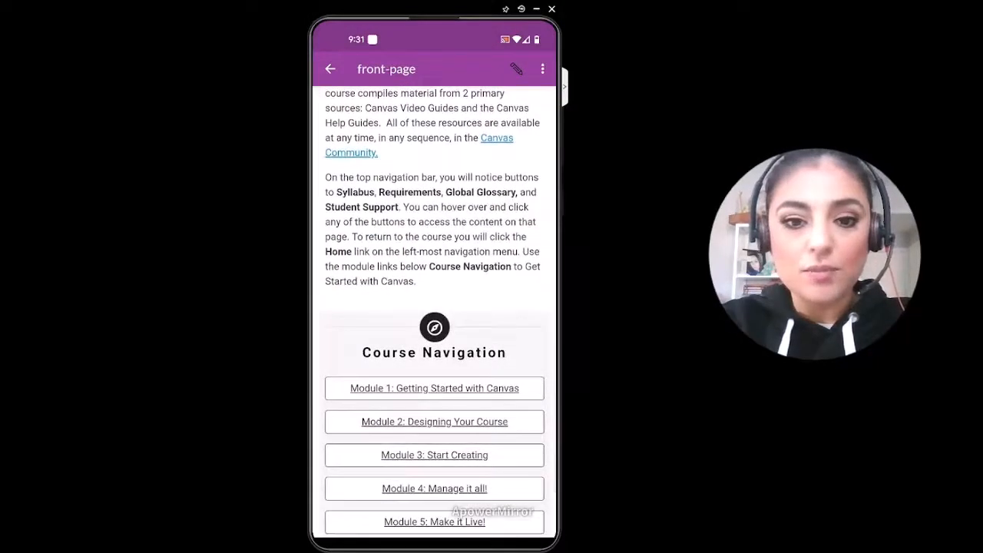
{"action": "scroll", "coordinate": [434, 307], "scroll_direction": "down", "scroll_amount": 2}
{"action": "scroll", "coordinate": [434, 307], "scroll_direction": "up", "scroll_amount": 5}
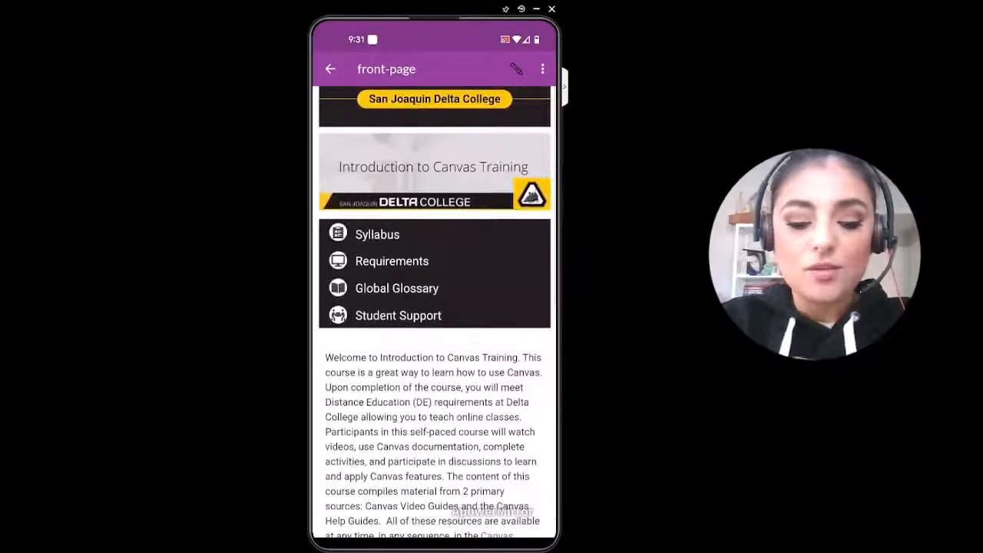
Step: Leave the home page, review the Module 1 and Module 2 items in Modules and return to the course navigation
{"action": "left_click", "coordinate": [331, 69]}
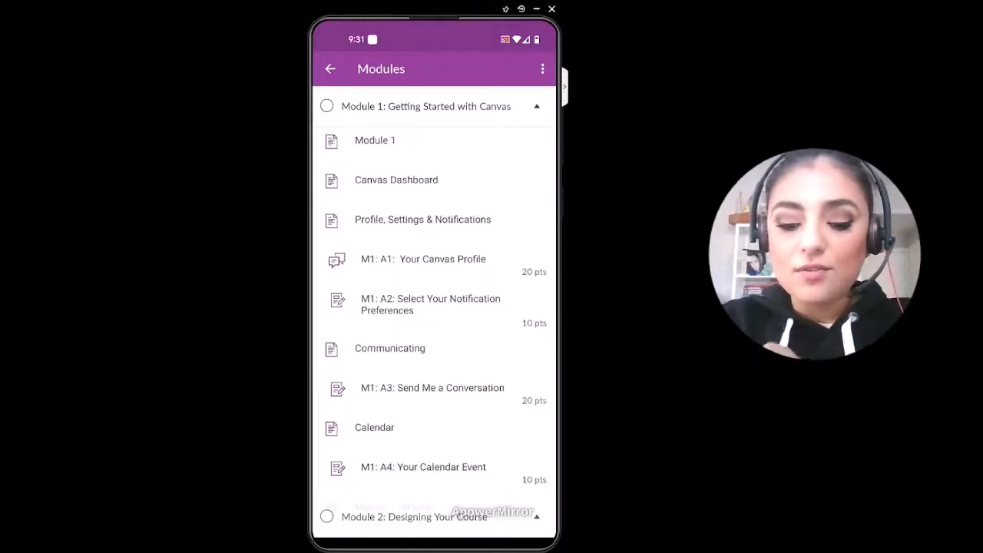
{"action": "scroll", "coordinate": [434, 307], "scroll_direction": "down", "scroll_amount": 5}
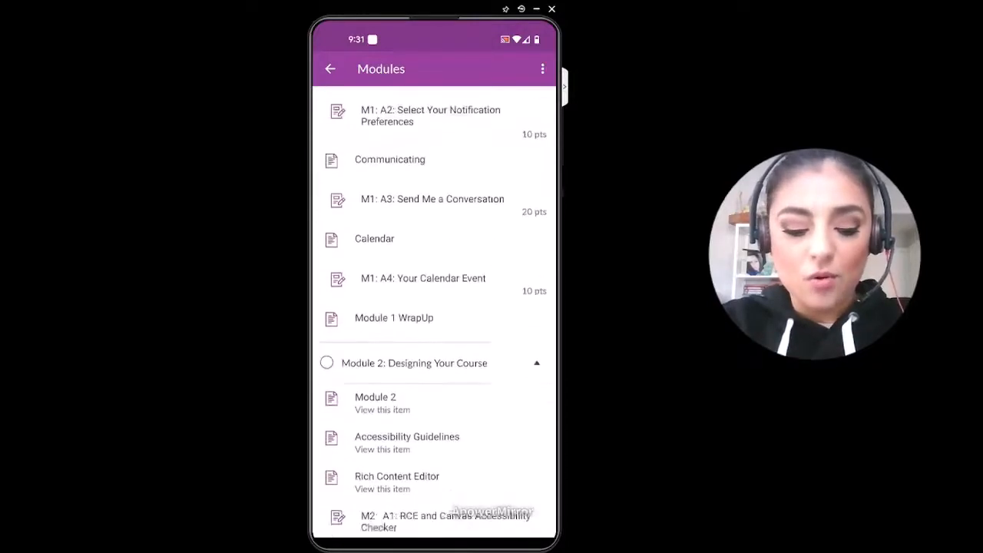
{"action": "scroll", "coordinate": [434, 307], "scroll_direction": "down", "scroll_amount": 5}
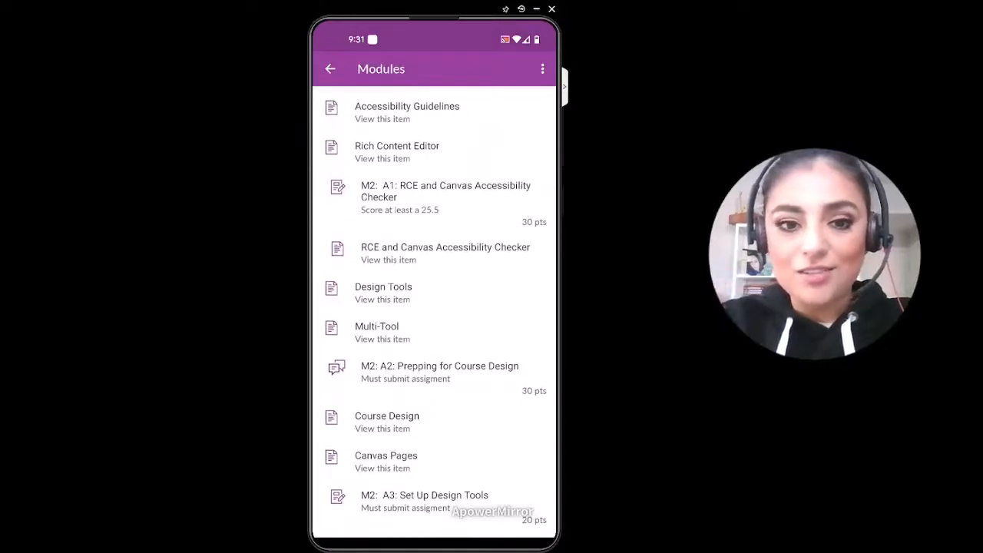
{"action": "scroll", "coordinate": [434, 308], "scroll_direction": "down", "scroll_amount": 4}
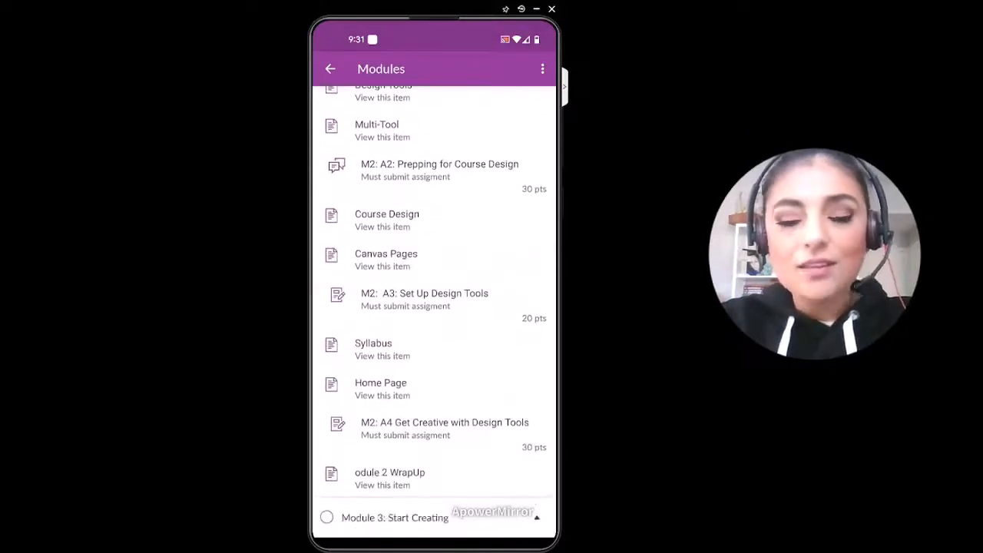
{"action": "scroll", "coordinate": [434, 308], "scroll_direction": "up", "scroll_amount": 3}
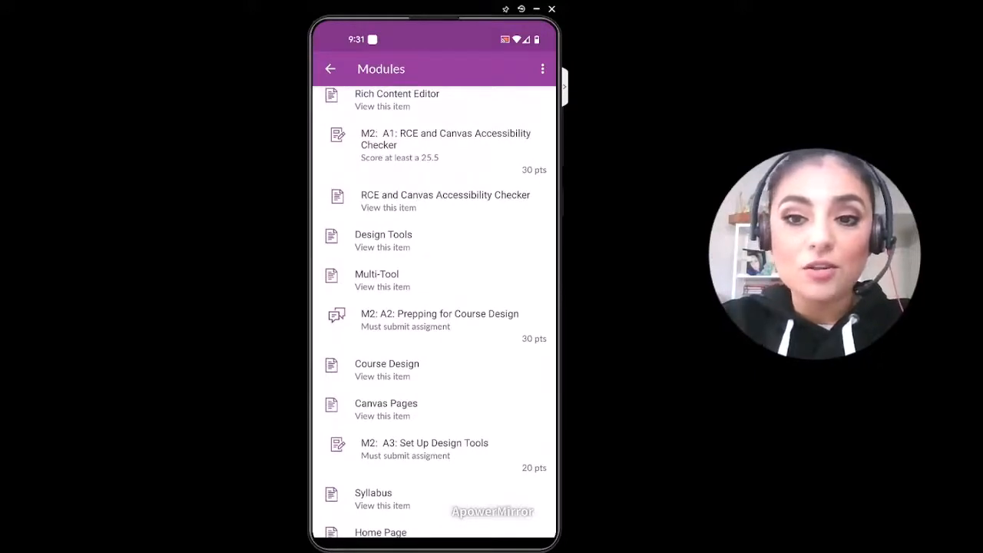
{"action": "scroll", "coordinate": [434, 307], "scroll_direction": "up", "scroll_amount": 5}
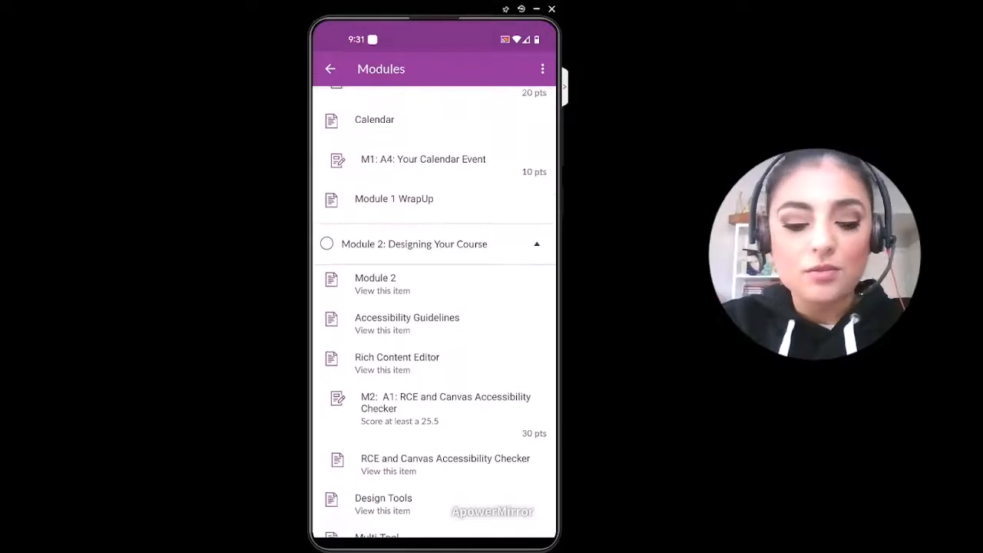
{"action": "scroll", "coordinate": [434, 307], "scroll_direction": "up", "scroll_amount": 6}
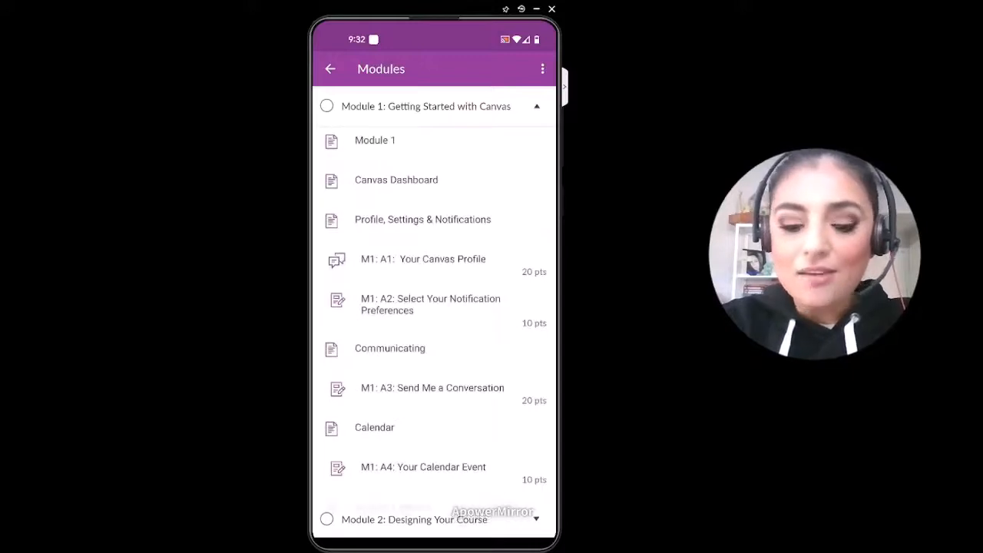
{"action": "left_click", "coordinate": [331, 70]}
{"action": "scroll", "coordinate": [434, 308], "scroll_direction": "down", "scroll_amount": 1}
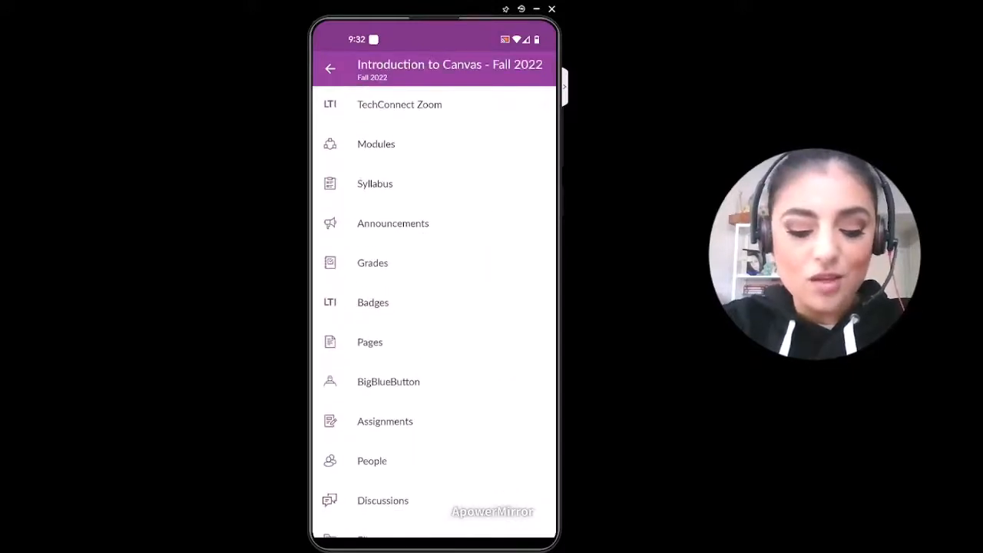